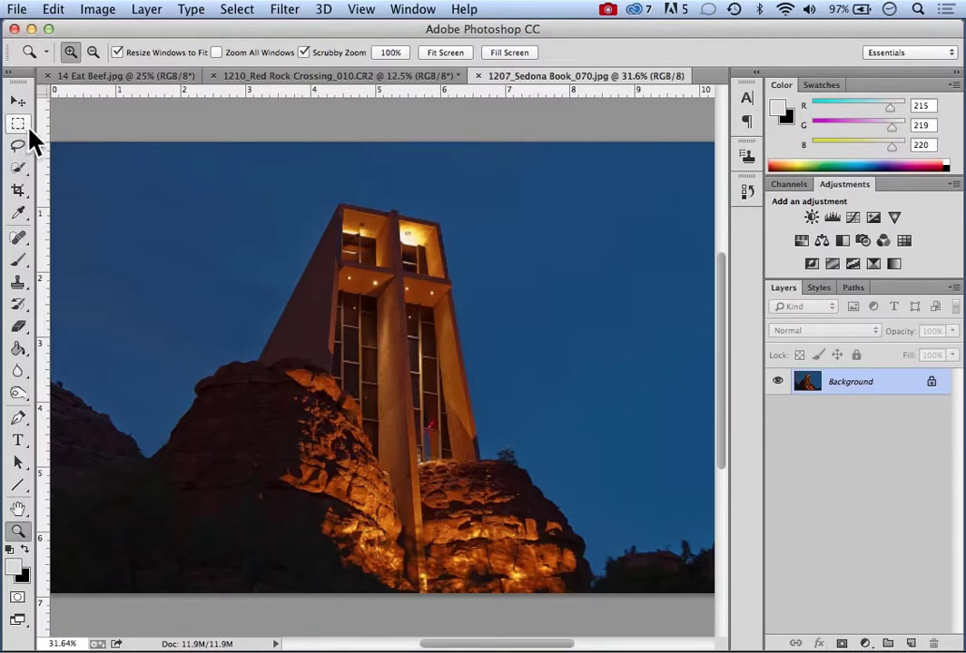
# Make Elliptical Marquee, Magnetic Lasso and Magic Wand the current tools of their groups, and return to the Elliptical Marquee.
pyautogui.click(21, 127)
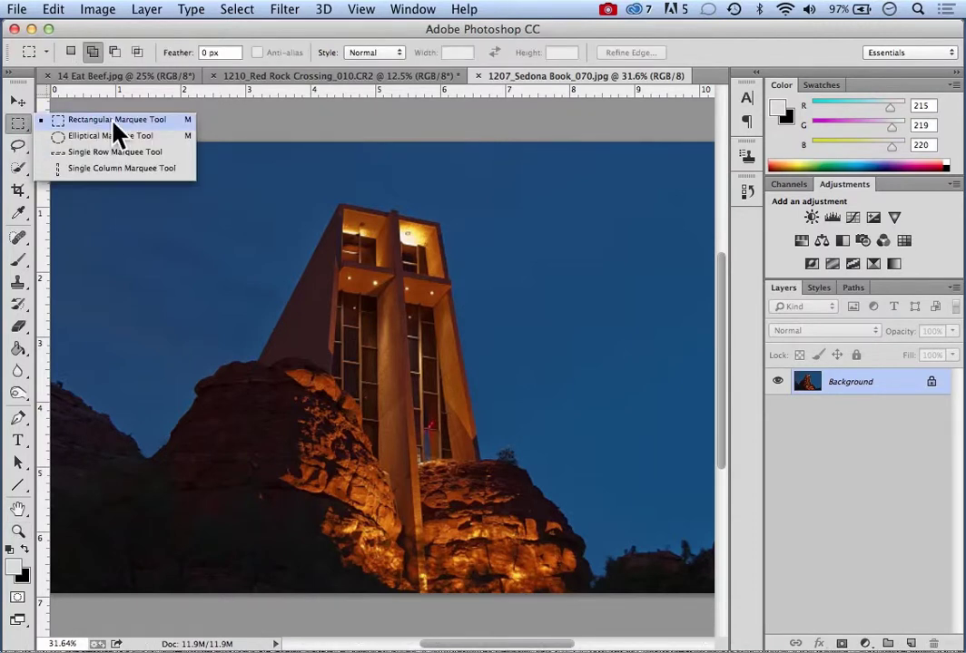
pyautogui.click(120, 137)
pyautogui.click(20, 148)
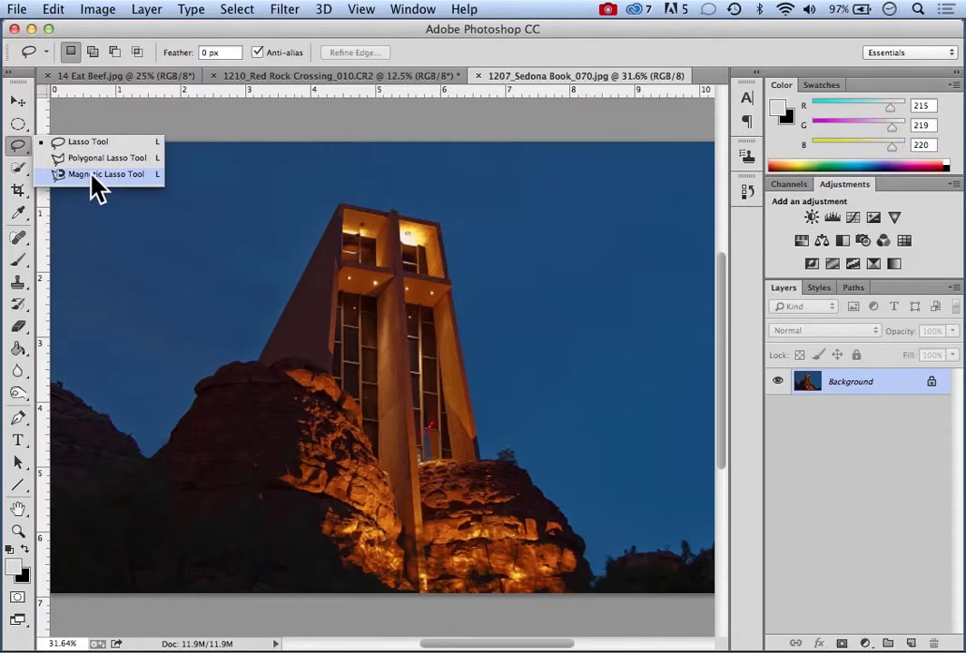
pyautogui.click(107, 176)
pyautogui.click(20, 169)
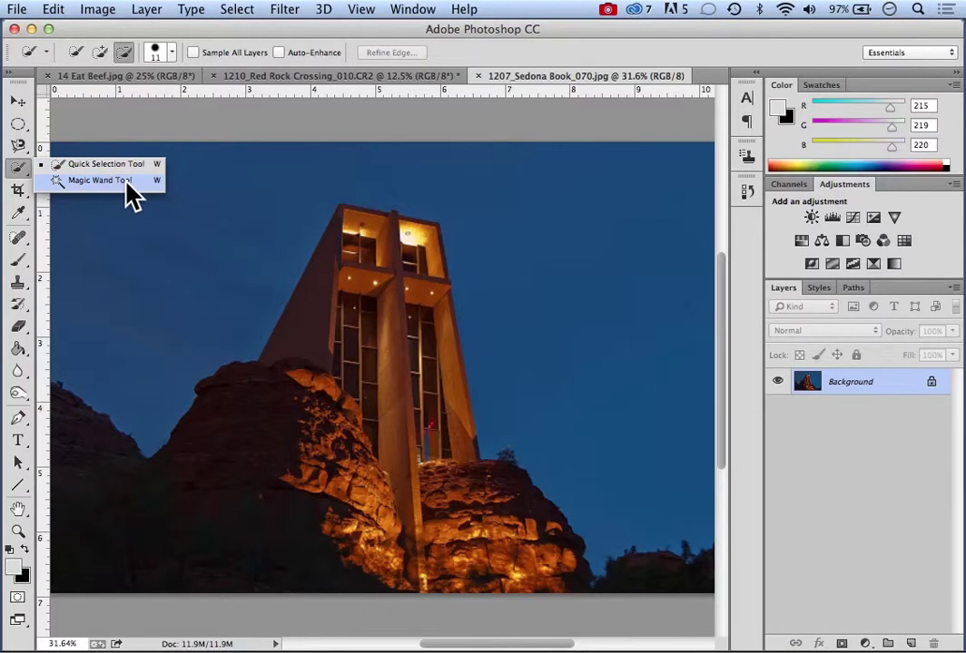
pyautogui.click(127, 181)
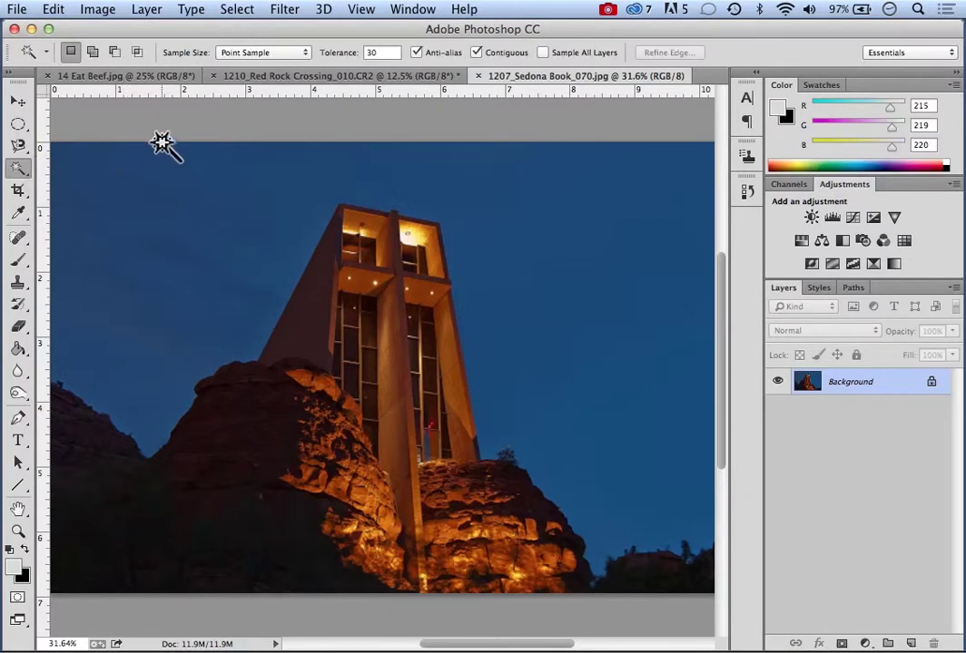
pyautogui.click(18, 127)
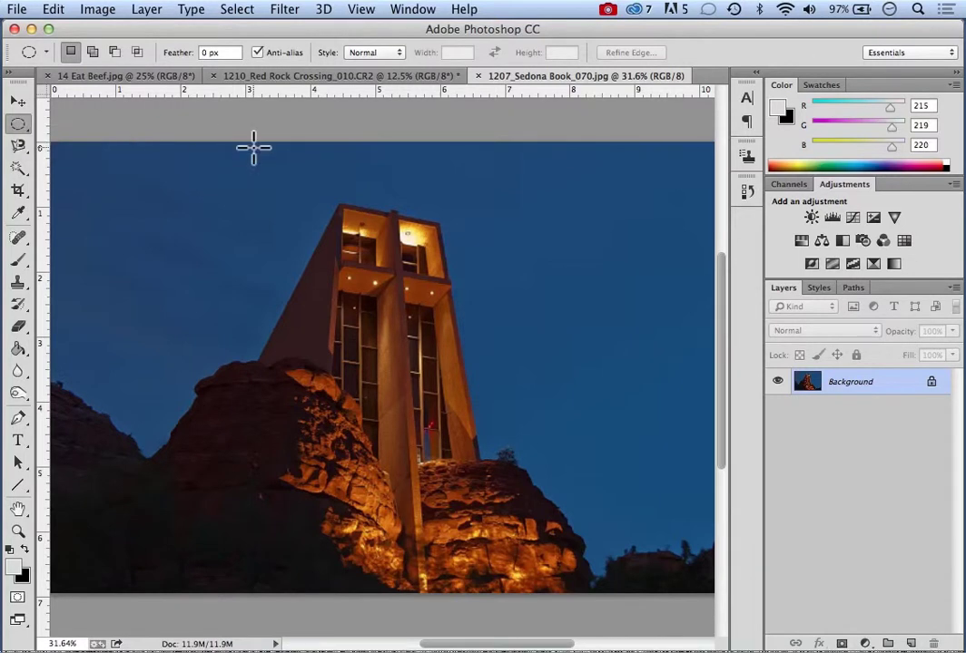
# Add a horizontal guide about 0.4 in below the photo's top edge and a vertical guide about 2.4 in from its left edge.
pyautogui.click(18, 100)
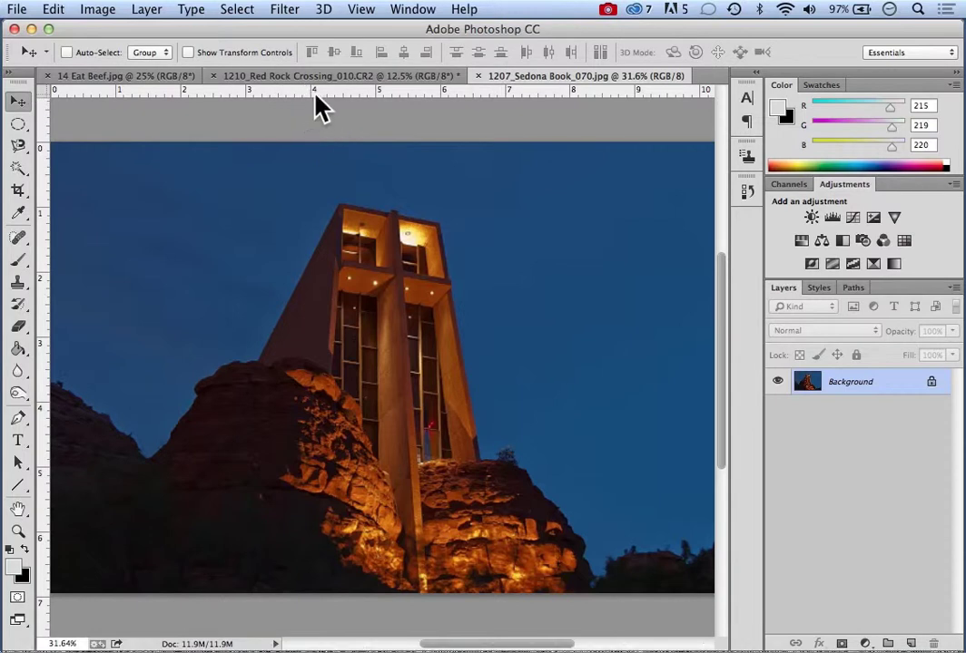
pyautogui.moveTo(351, 91); pyautogui.dragTo(345, 168)
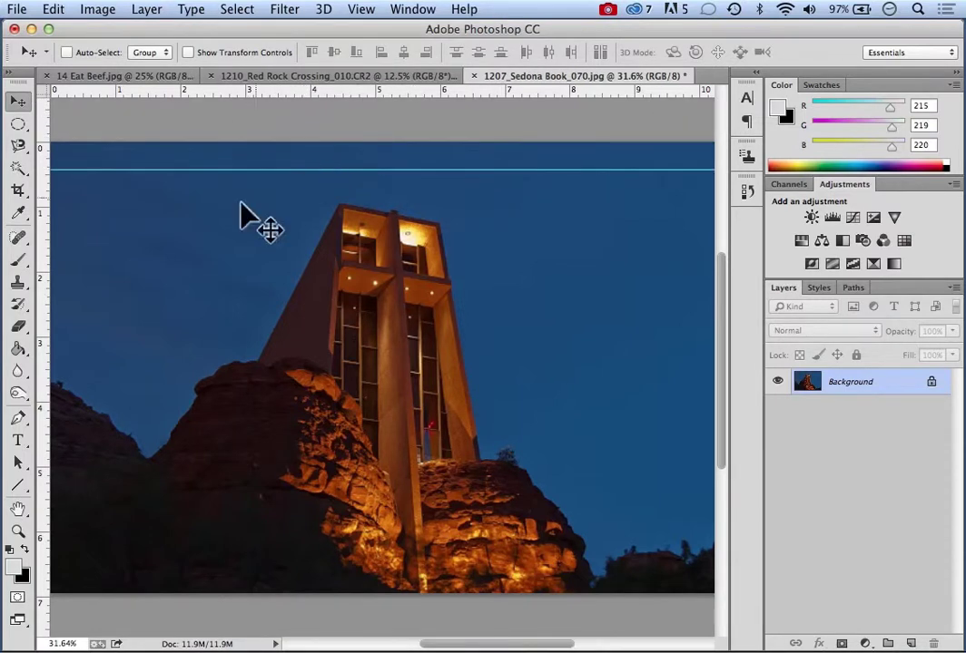
pyautogui.moveTo(40, 264); pyautogui.dragTo(170, 263)
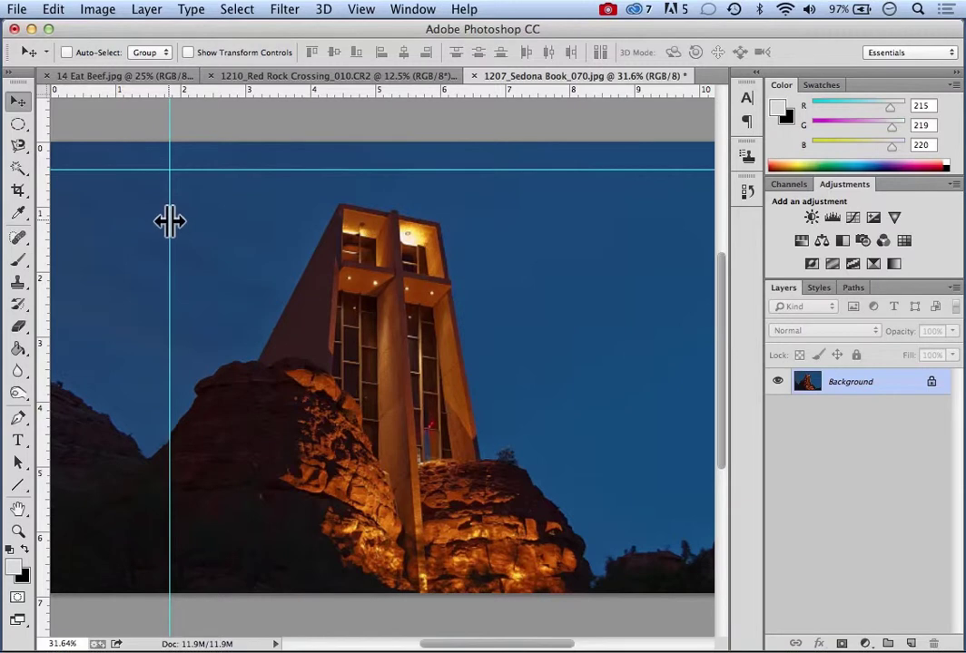
pyautogui.moveTo(170, 222); pyautogui.dragTo(210, 233)
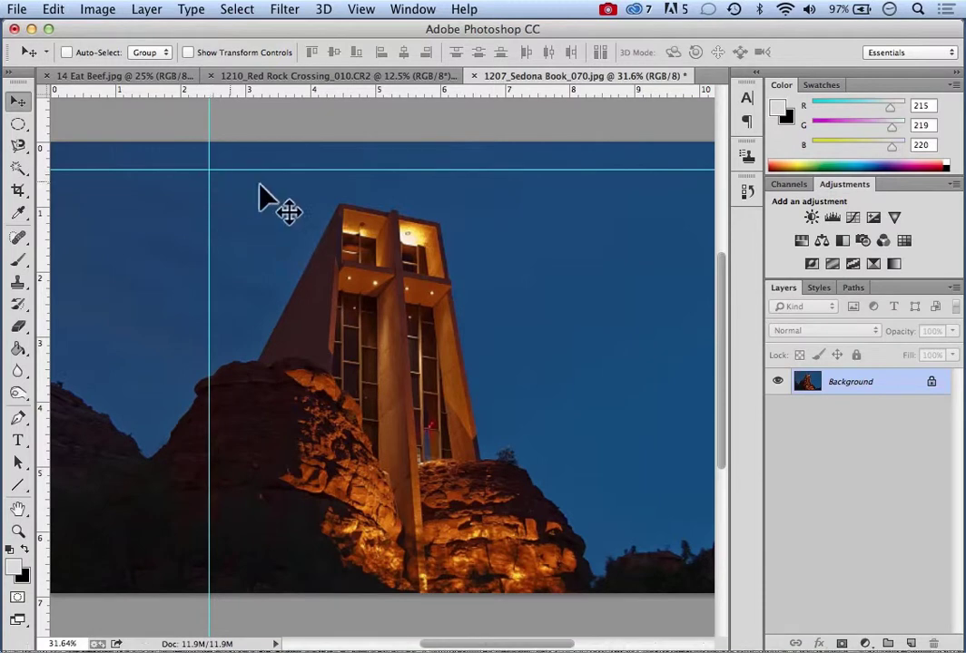
# Draw a tall elliptical selection from the guides' intersection, centre it on the chapel tower, and invert the selection.
pyautogui.click(19, 124)
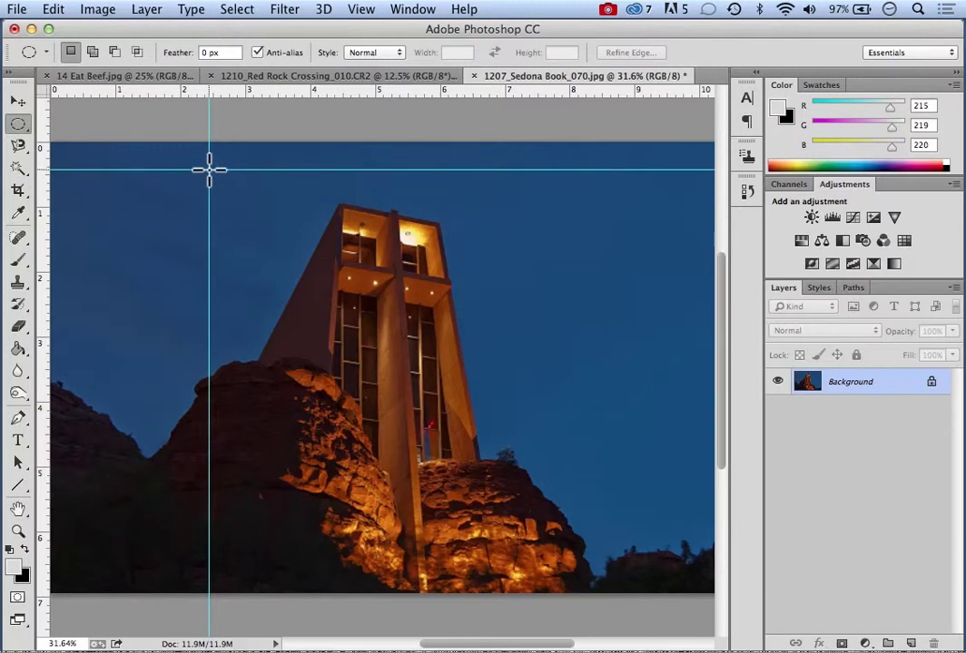
pyautogui.moveTo(209, 169); pyautogui.dragTo(497, 582)
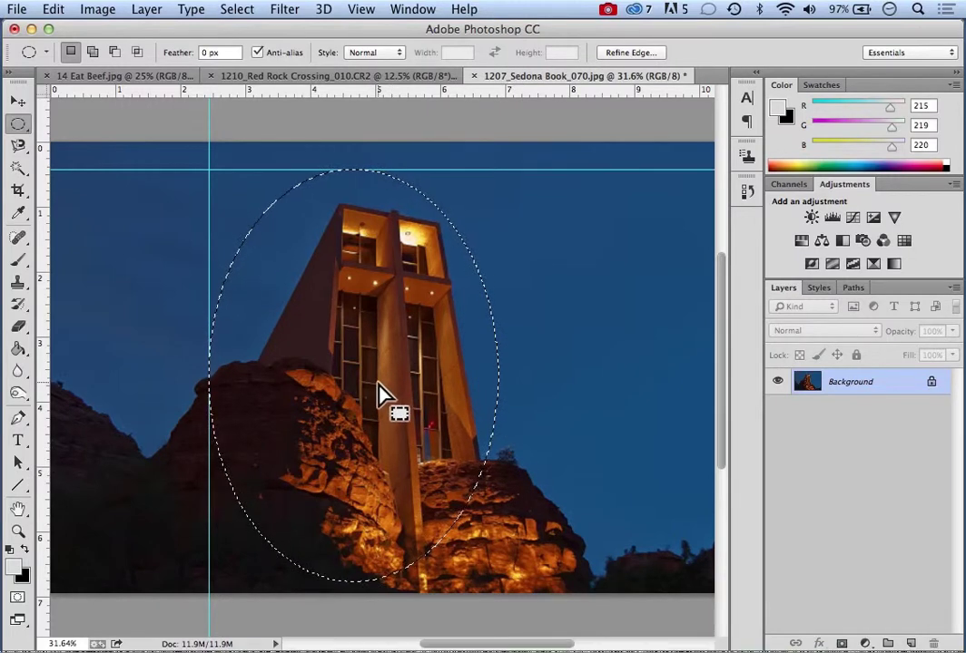
pyautogui.moveTo(379, 386); pyautogui.dragTo(406, 387)
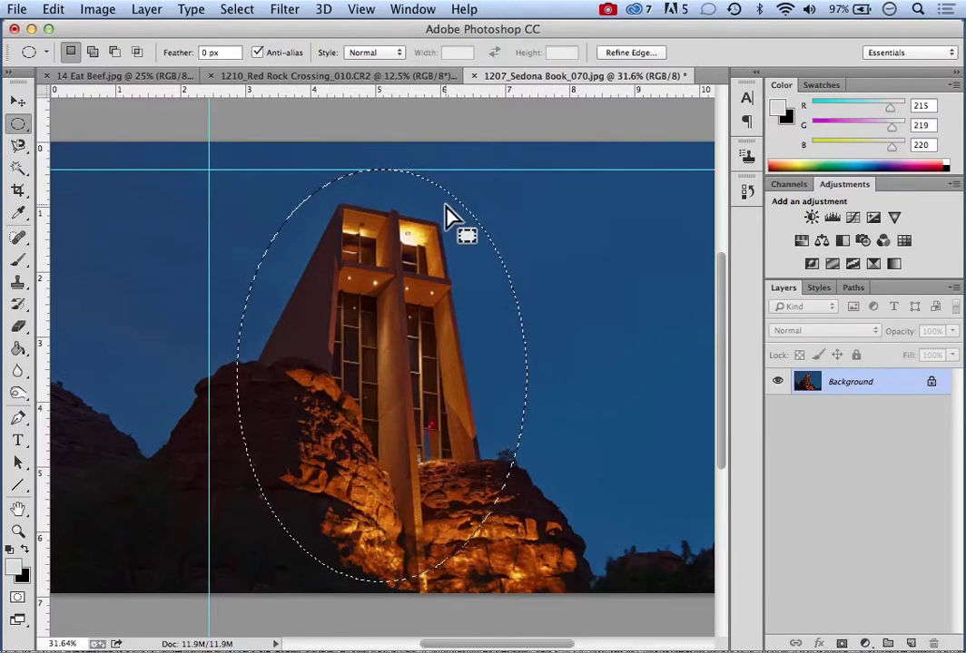
pyautogui.click(243, 11)
pyautogui.click(251, 78)
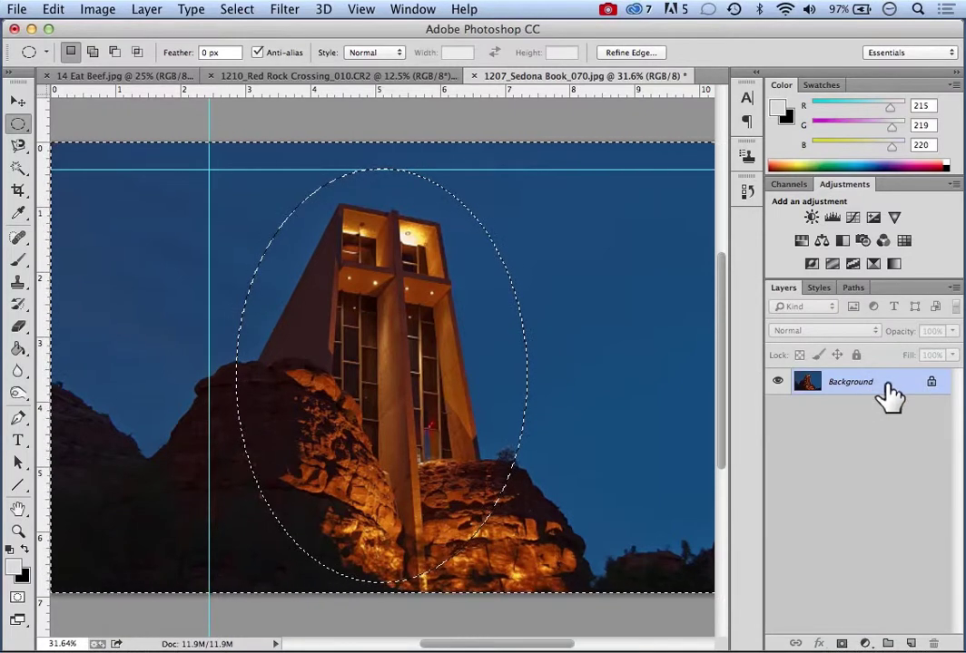
# Duplicate the Background layer, hide the original, and clear everything outside the oval from the copy.
pyautogui.moveTo(905, 395); pyautogui.dragTo(911, 644)
pyautogui.click(777, 408)
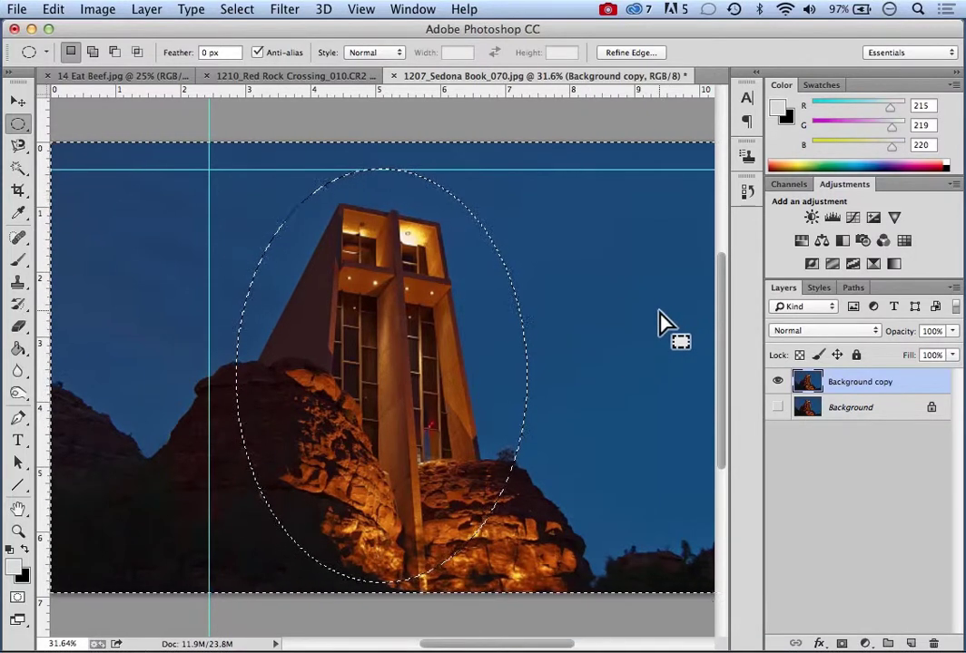
pyautogui.press('Delete')
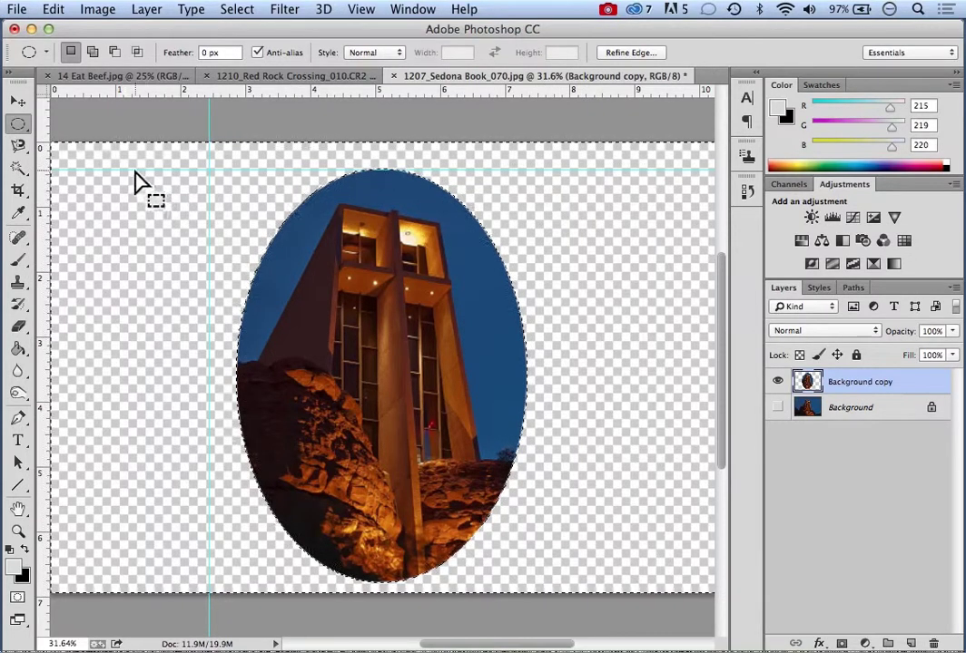
# Reposition the horizontal guide to about 0.2 in and the vertical guide to about 2.6 in, and deselect the inverted selection.
pyautogui.click(18, 101)
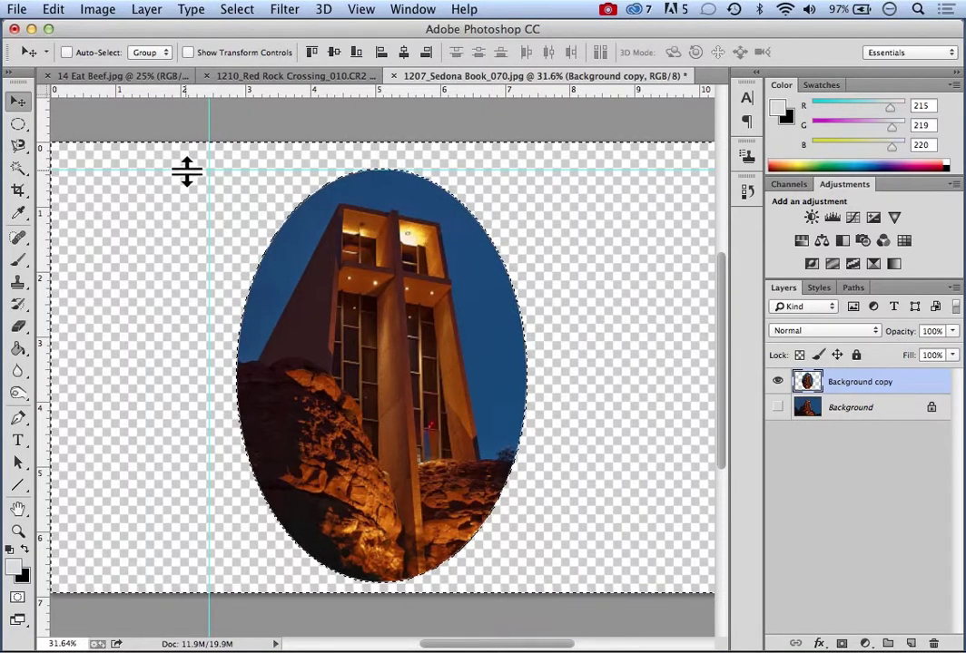
pyautogui.moveTo(188, 168); pyautogui.dragTo(188, 155)
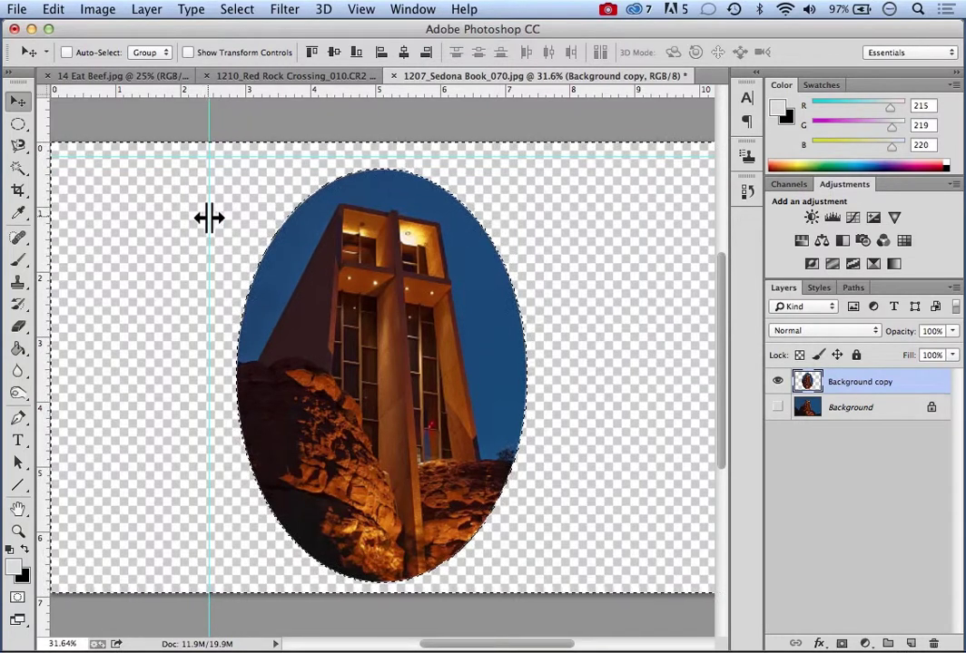
pyautogui.moveTo(211, 218); pyautogui.dragTo(222, 216)
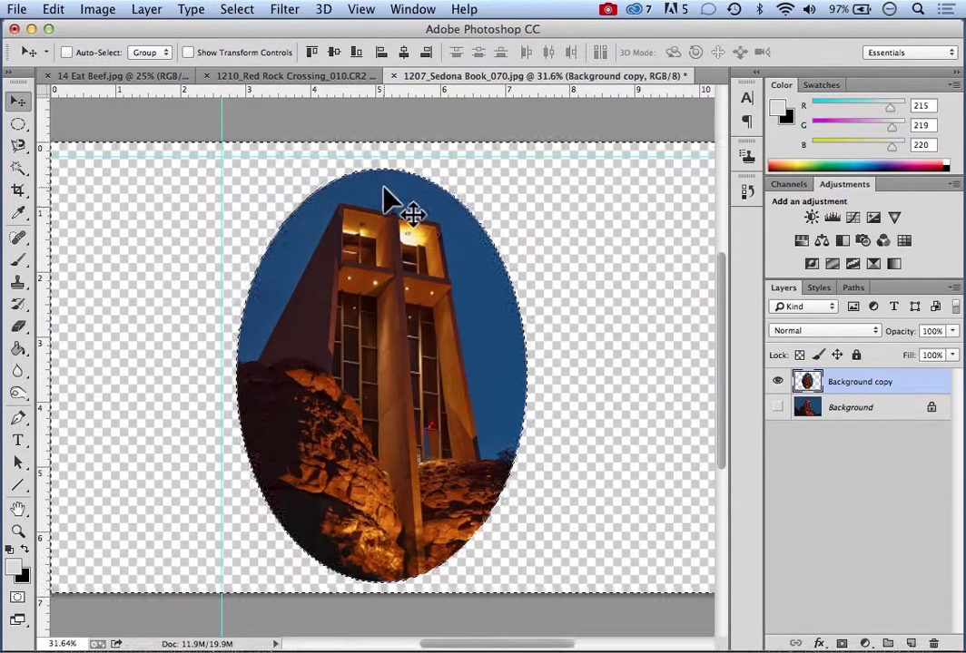
pyautogui.click(239, 11)
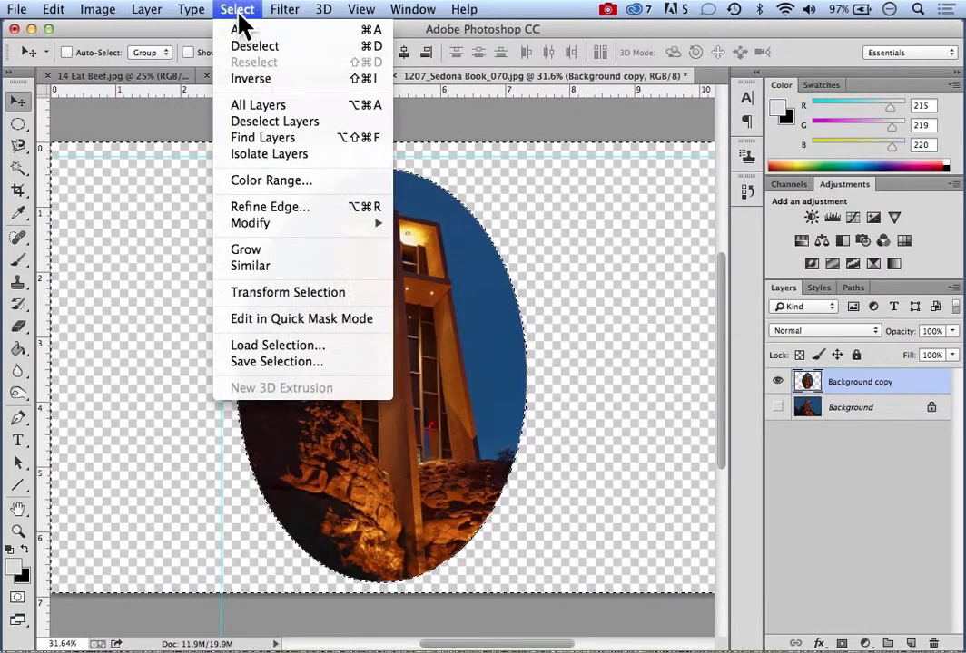
pyautogui.click(268, 47)
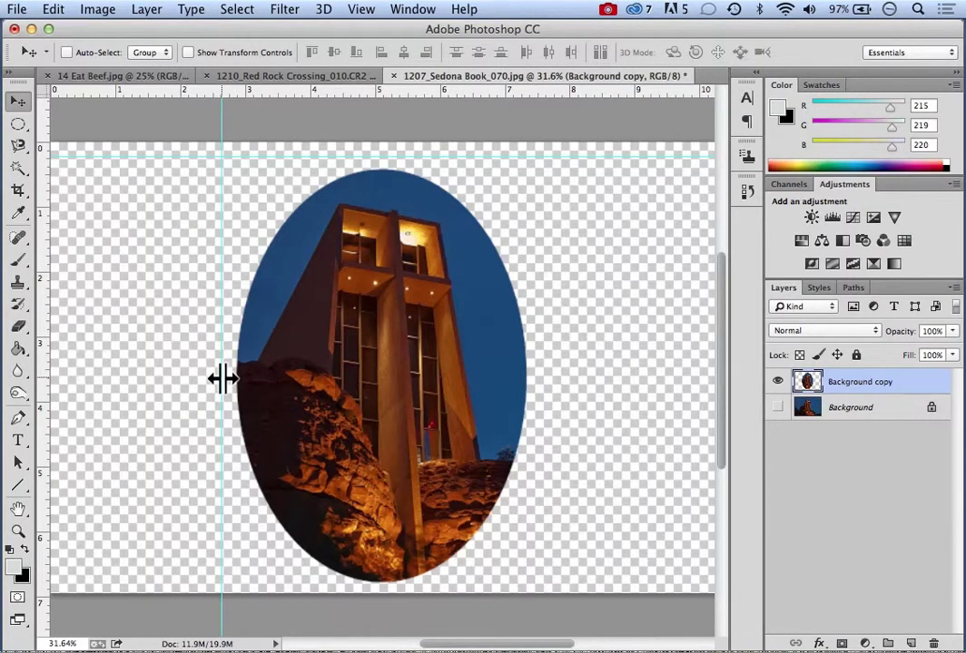
pyautogui.moveTo(221, 380); pyautogui.dragTo(224, 379)
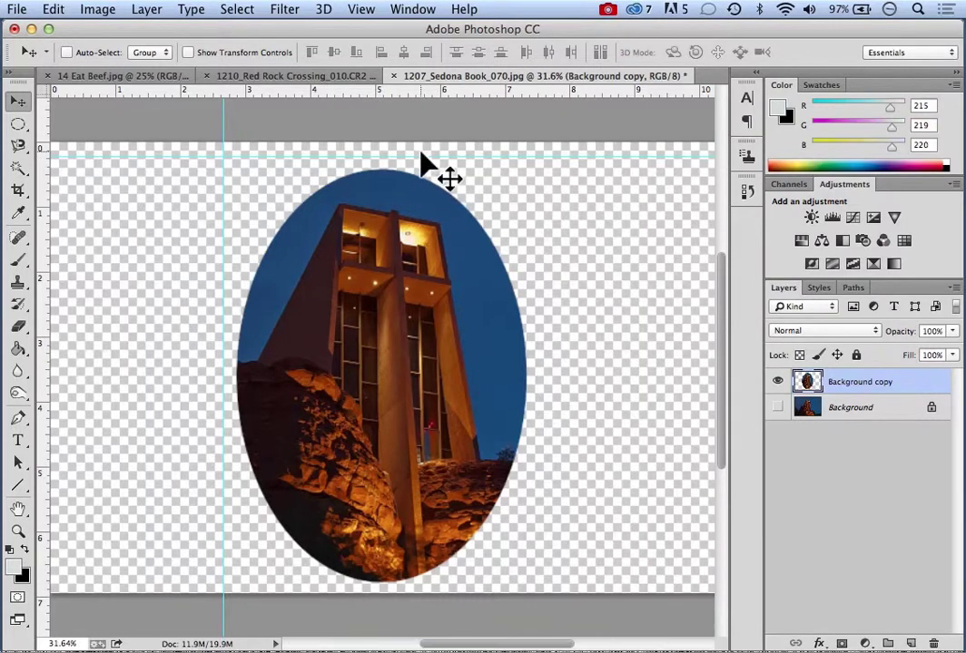
pyautogui.click(19, 125)
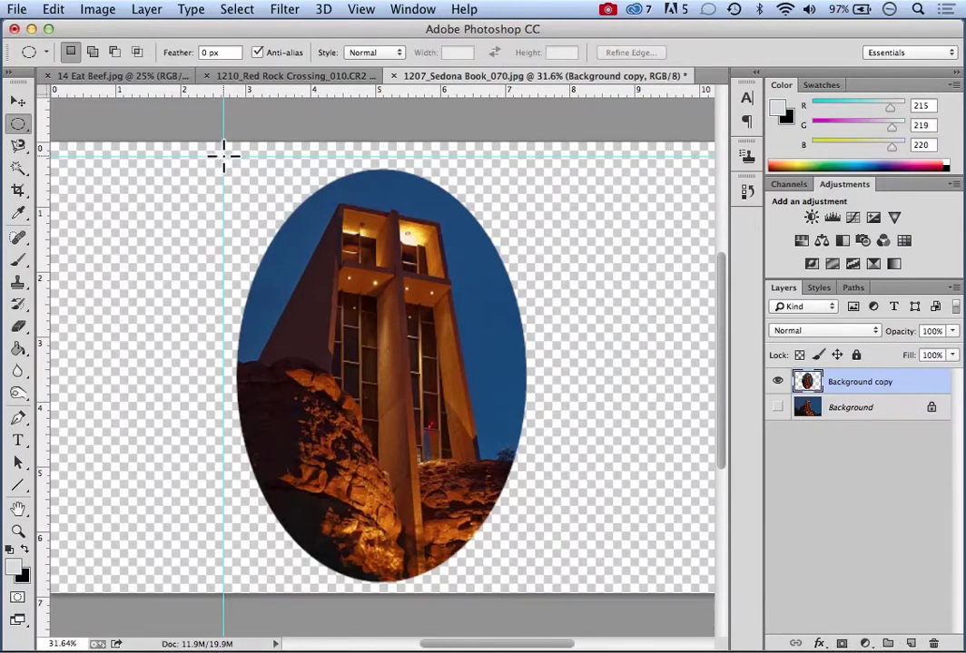
pyautogui.moveTo(223, 156); pyautogui.dragTo(542, 596)
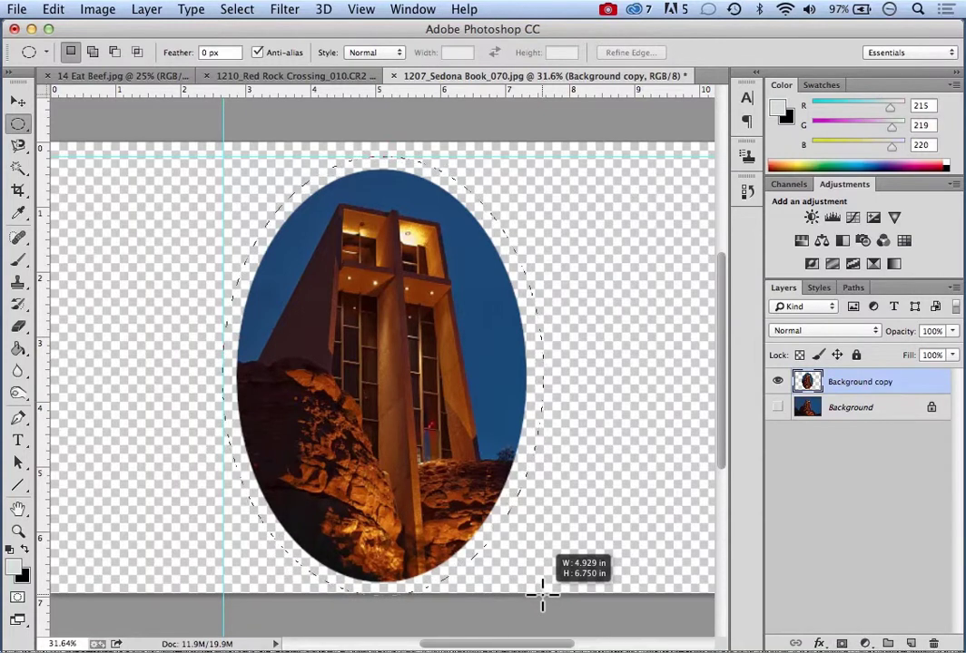
pyautogui.moveTo(542, 595); pyautogui.dragTo(542, 596)
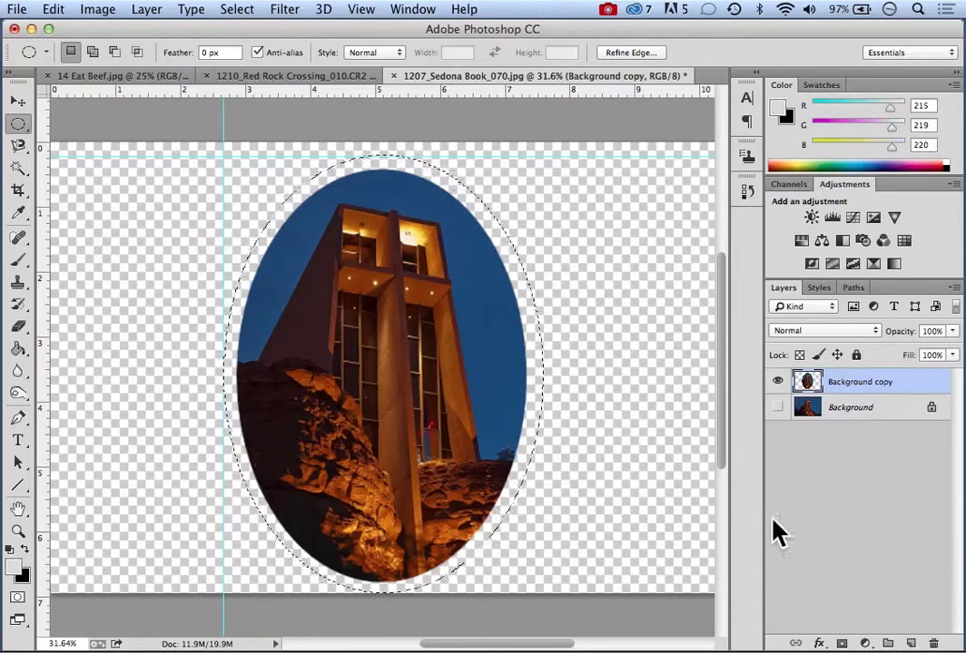
pyautogui.click(242, 11)
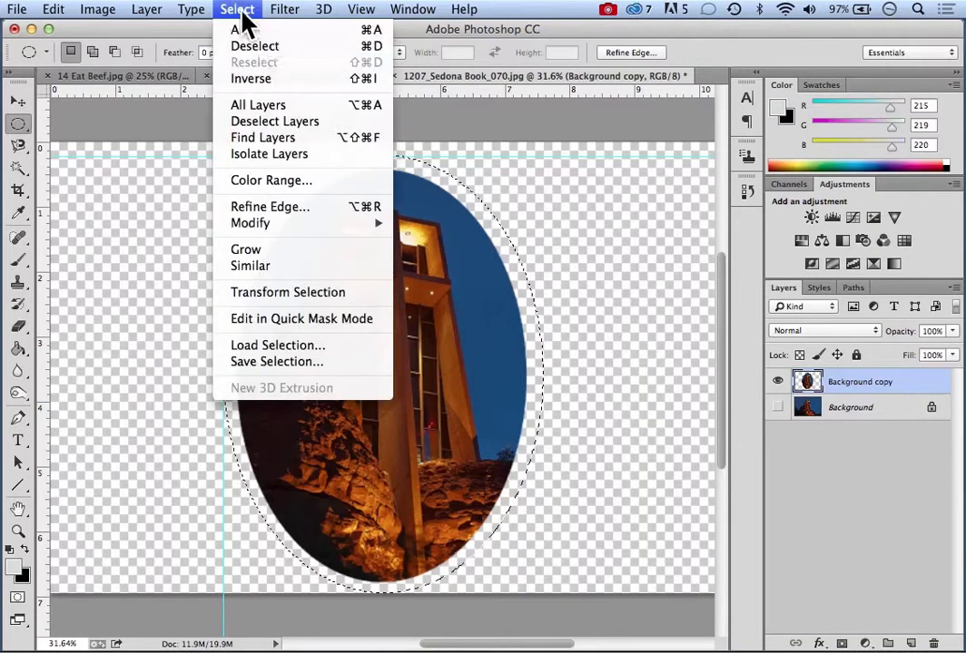
pyautogui.click(262, 46)
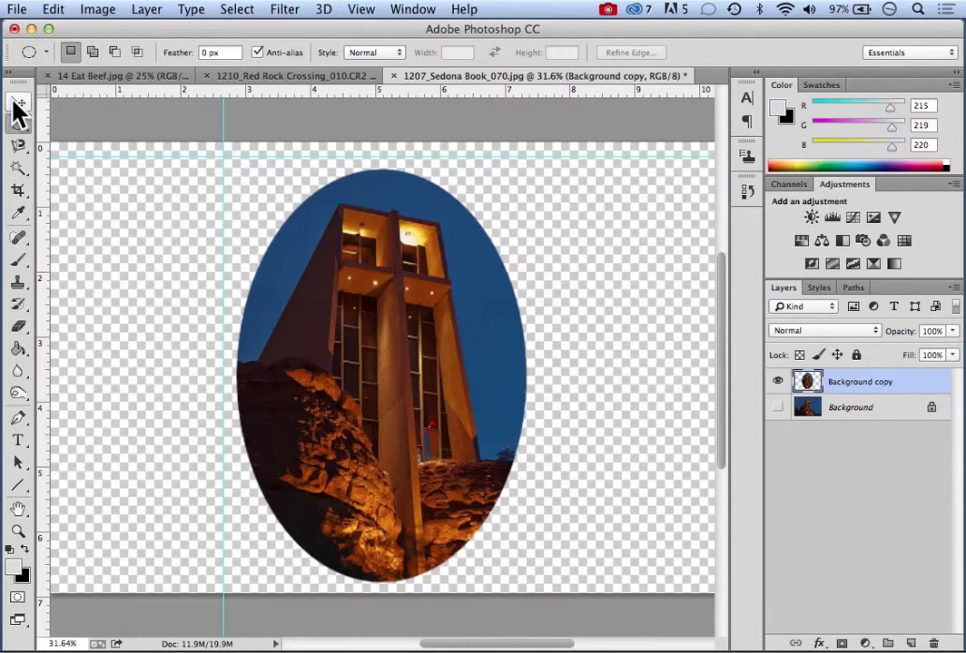
# Raise the oval image and the horizontal guide slightly, and draw a larger elliptical selection around the image with an even margin.
pyautogui.click(17, 102)
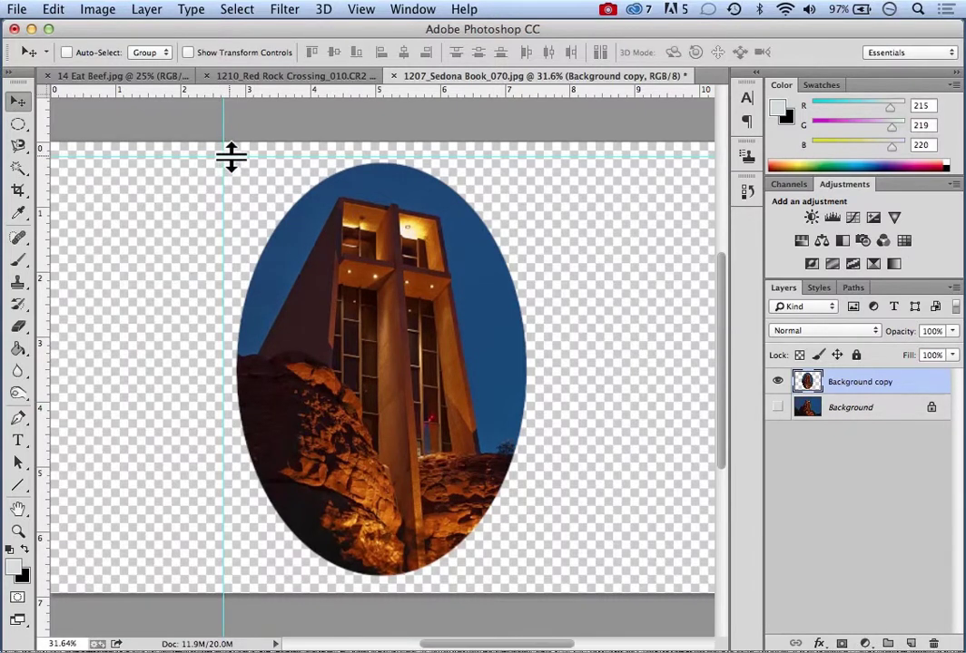
pyautogui.moveTo(231, 157); pyautogui.dragTo(232, 150)
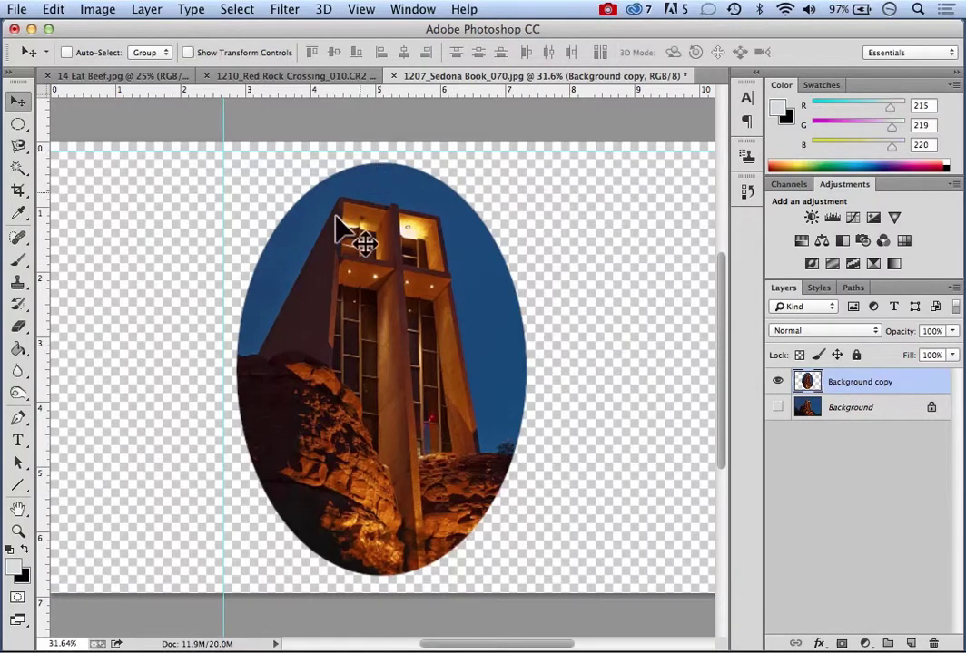
pyautogui.click(18, 123)
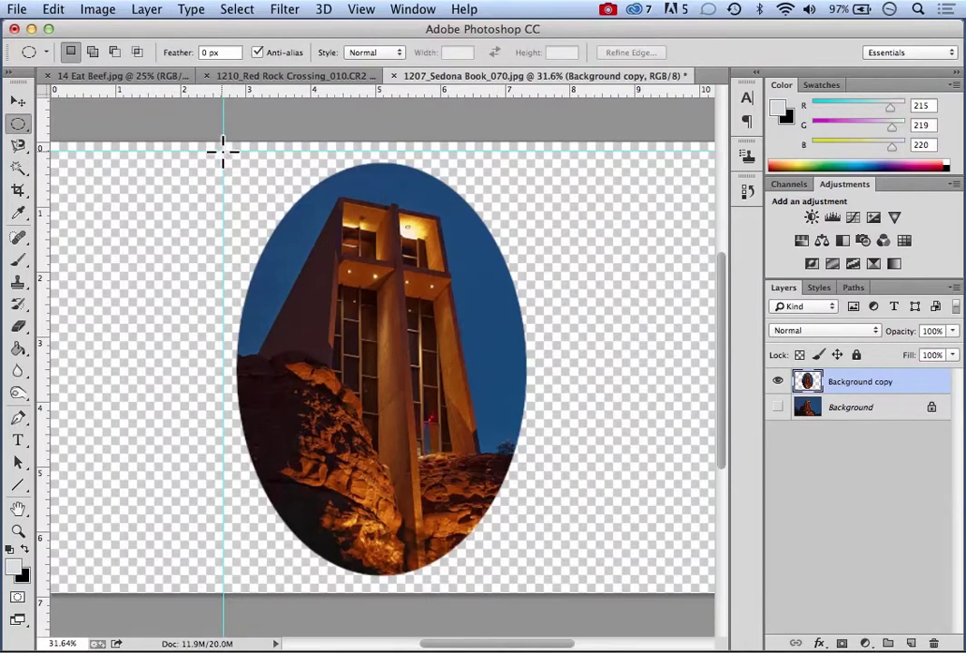
pyautogui.moveTo(224, 159); pyautogui.dragTo(542, 586)
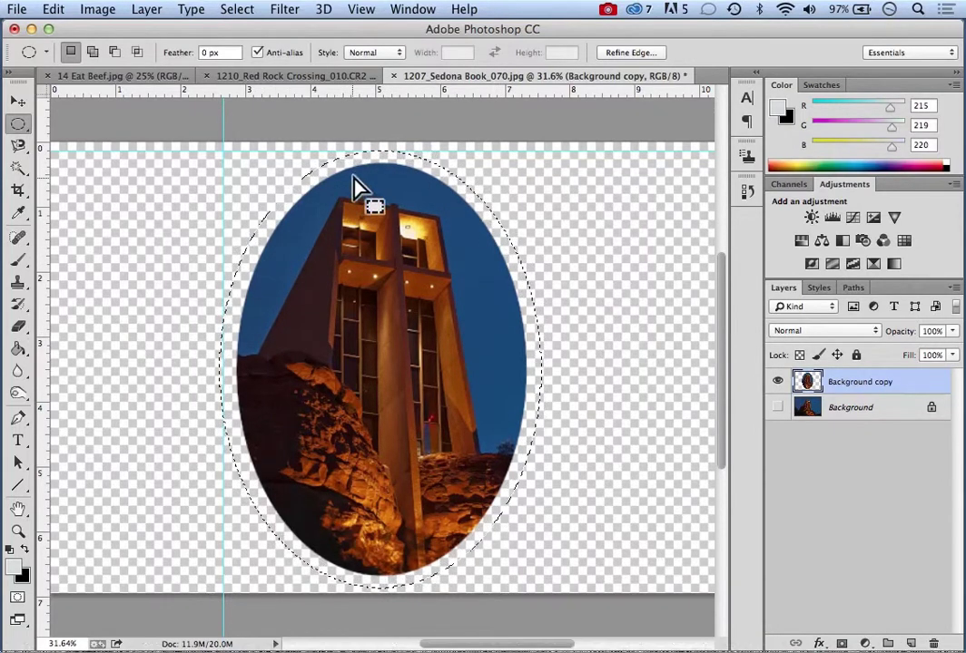
# Move the horizontal guide to the oval image's top edge and the vertical guide to its left edge.
pyautogui.click(18, 101)
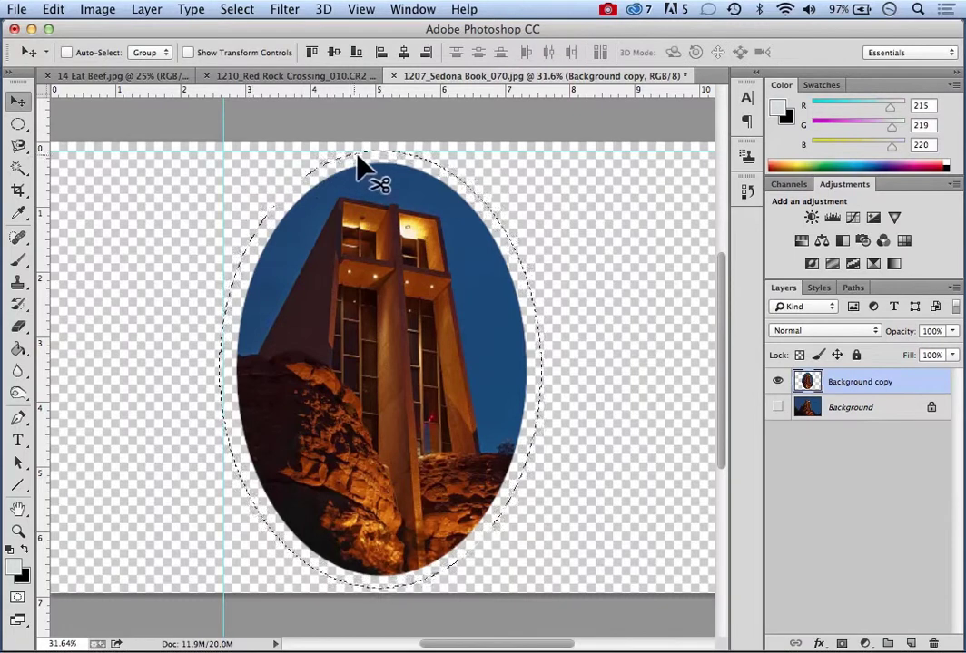
pyautogui.moveTo(328, 153); pyautogui.dragTo(327, 164)
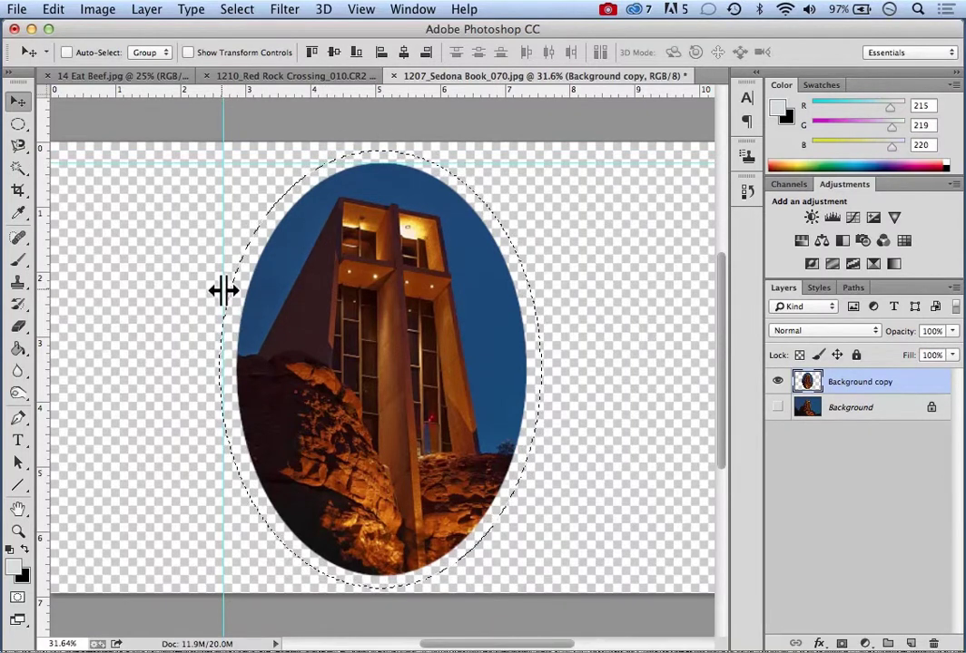
pyautogui.moveTo(222, 292); pyautogui.dragTo(237, 290)
# Subtract an ellipse matching the oval image from the selection, leaving a ring-shaped selection around it.
pyautogui.press('m')
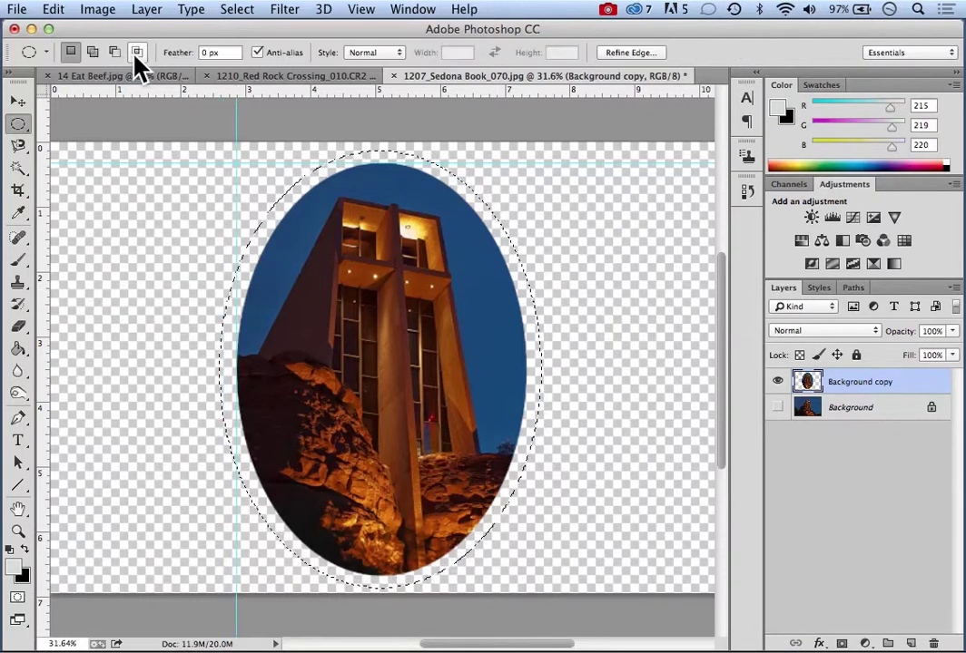
pyautogui.click(114, 53)
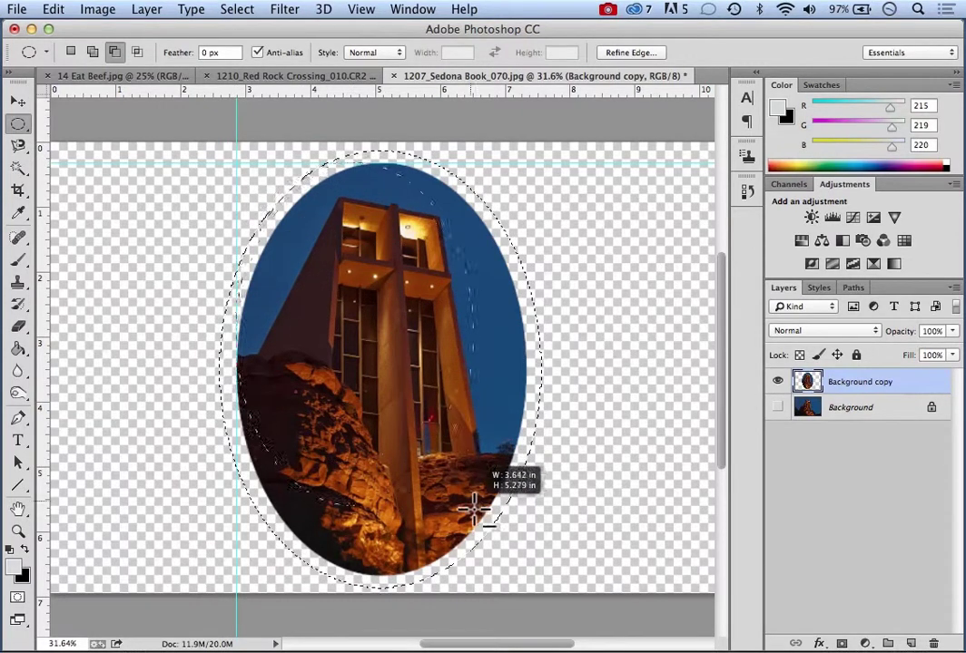
pyautogui.moveTo(497, 550); pyautogui.dragTo(525, 574)
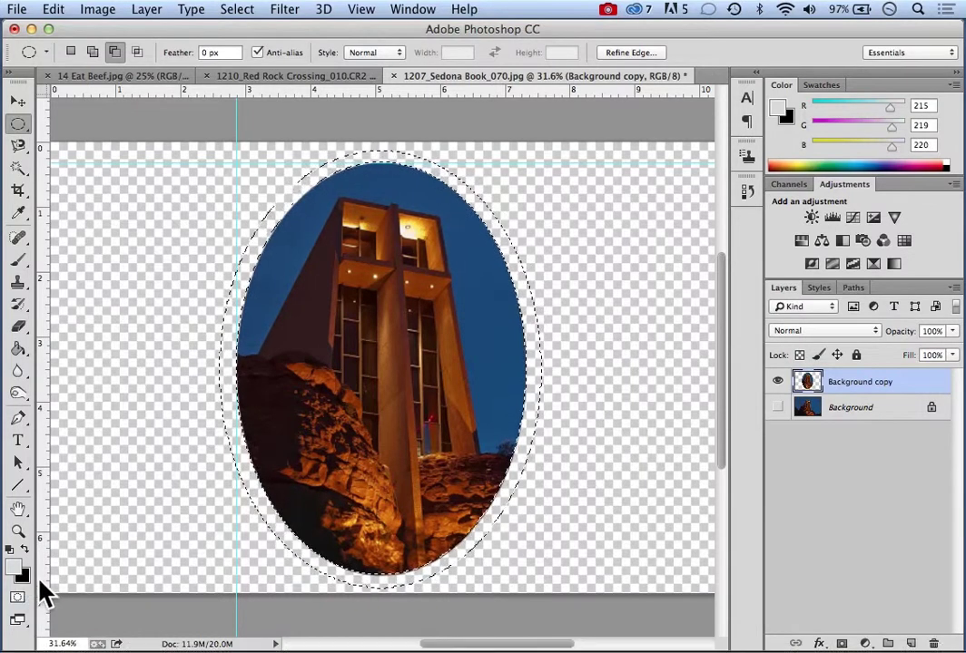
# Reset the colors to the defaults and fill the ring-shaped selection around the oval photo with black using the Paint Bucket.
pyautogui.press('d')
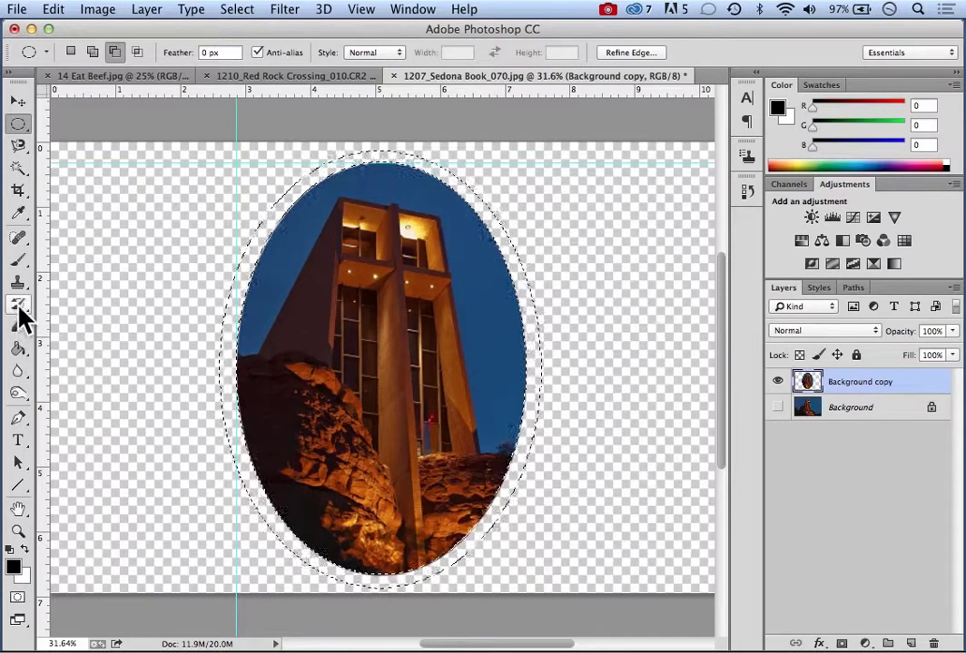
pyautogui.click(18, 352)
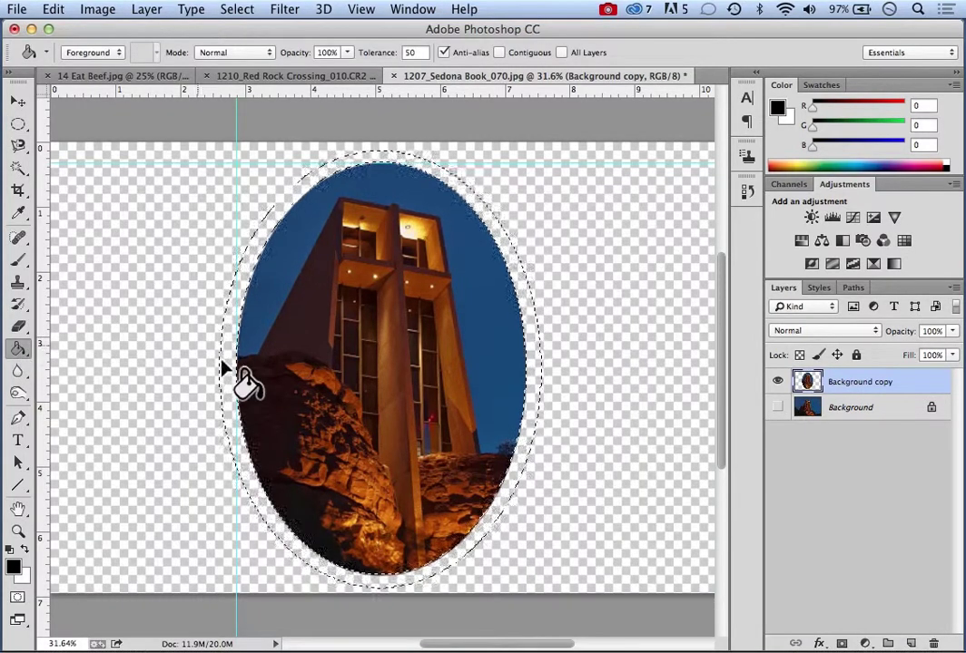
pyautogui.click(227, 381)
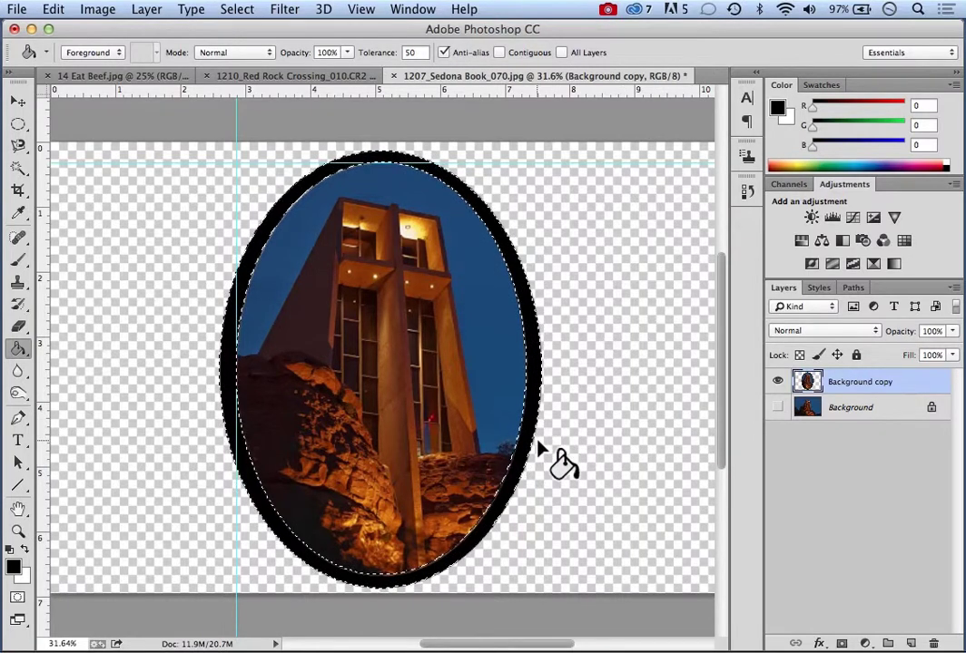
# Deselect the black ring and draw an elliptical selection slightly larger than the oval photo, overlapping the ring's inner edge.
pyautogui.click(238, 9)
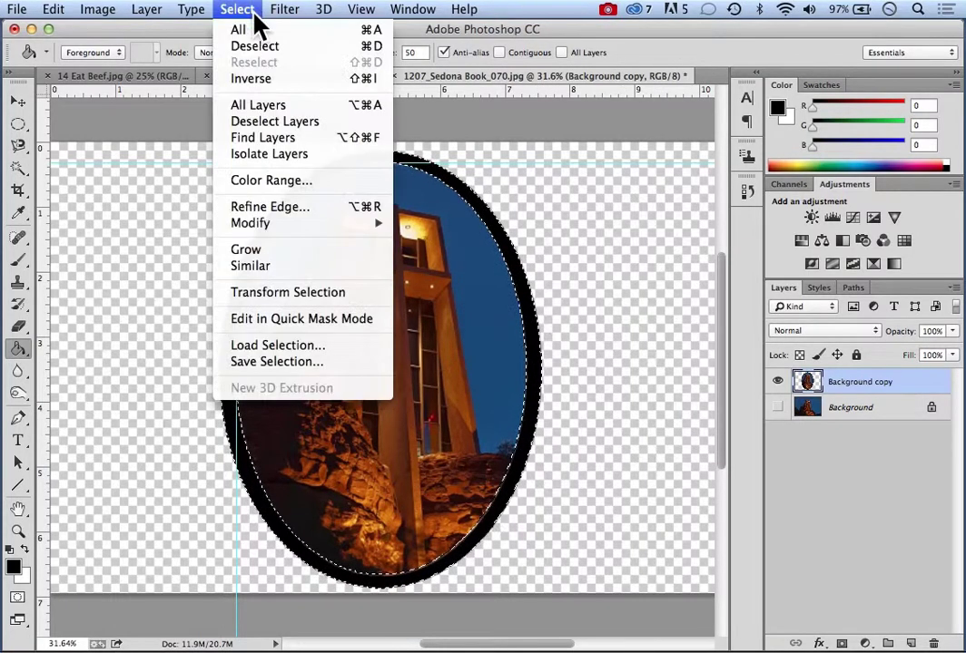
pyautogui.click(257, 47)
pyautogui.press('m')
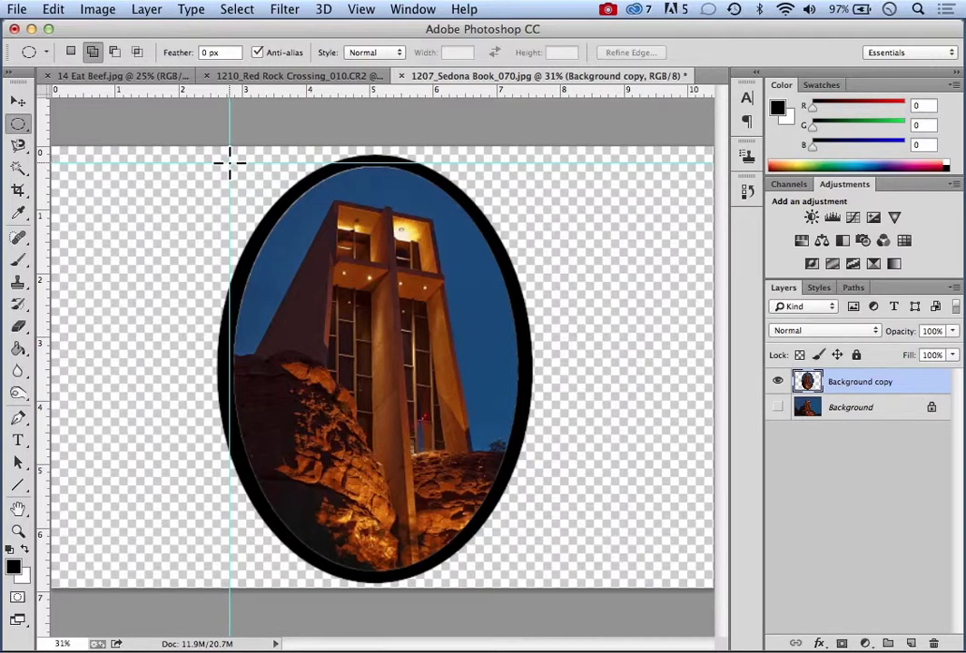
pyautogui.moveTo(229, 164); pyautogui.dragTo(521, 574)
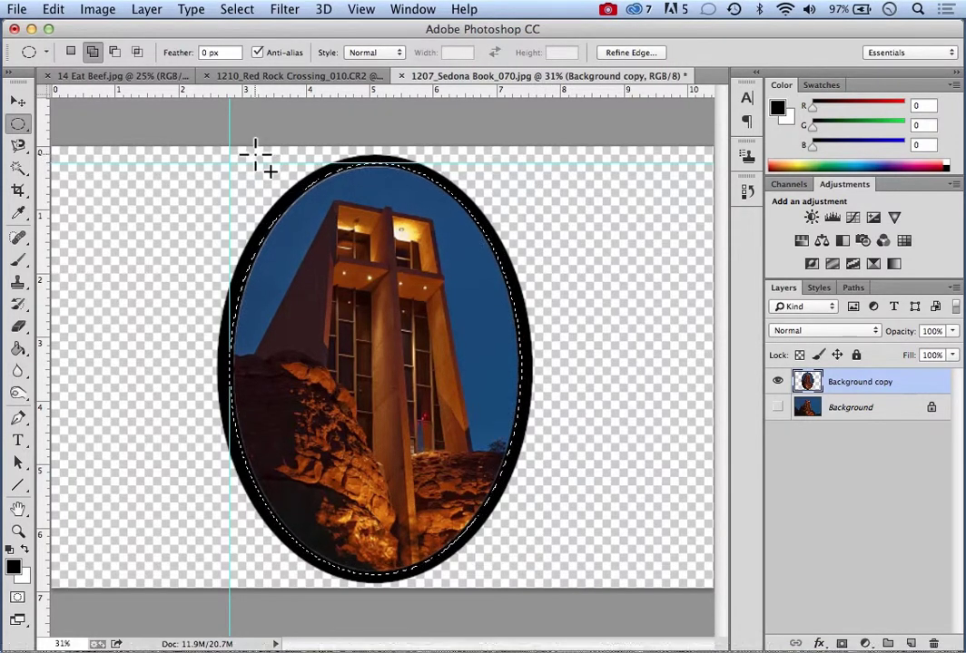
# Align the horizontal guide with the photo's top edge and the vertical guide with its left edge, inside the black ring.
pyautogui.press('z')
pyautogui.click(291, 201)
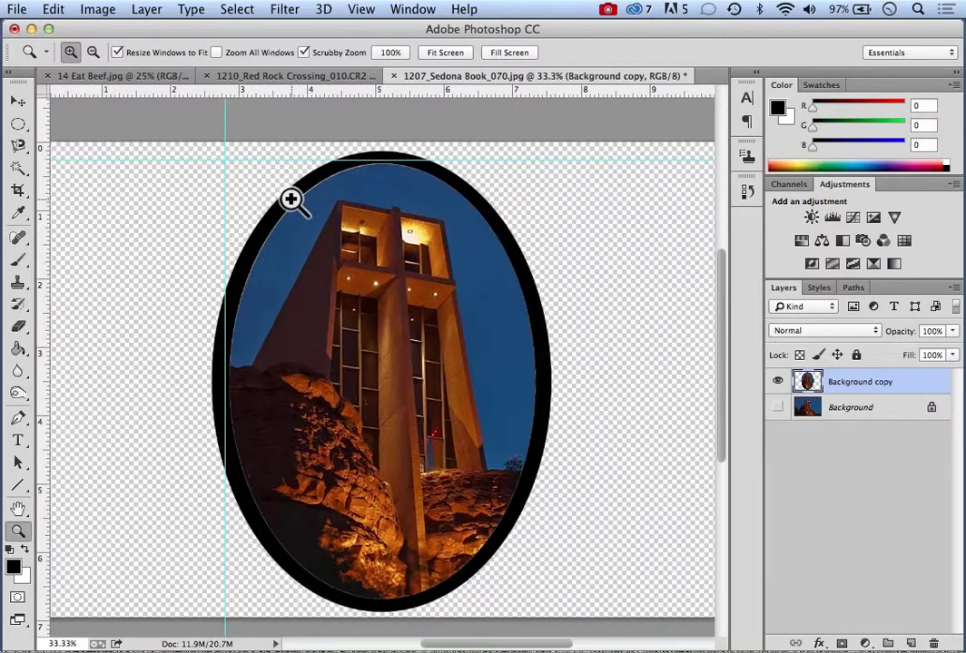
pyautogui.click(292, 200)
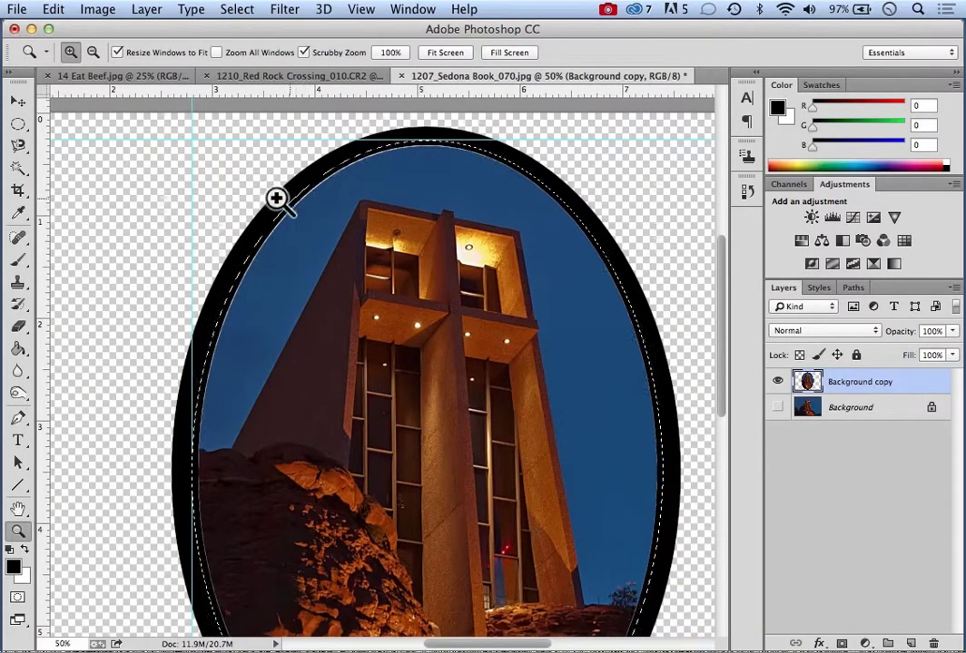
pyautogui.click(17, 101)
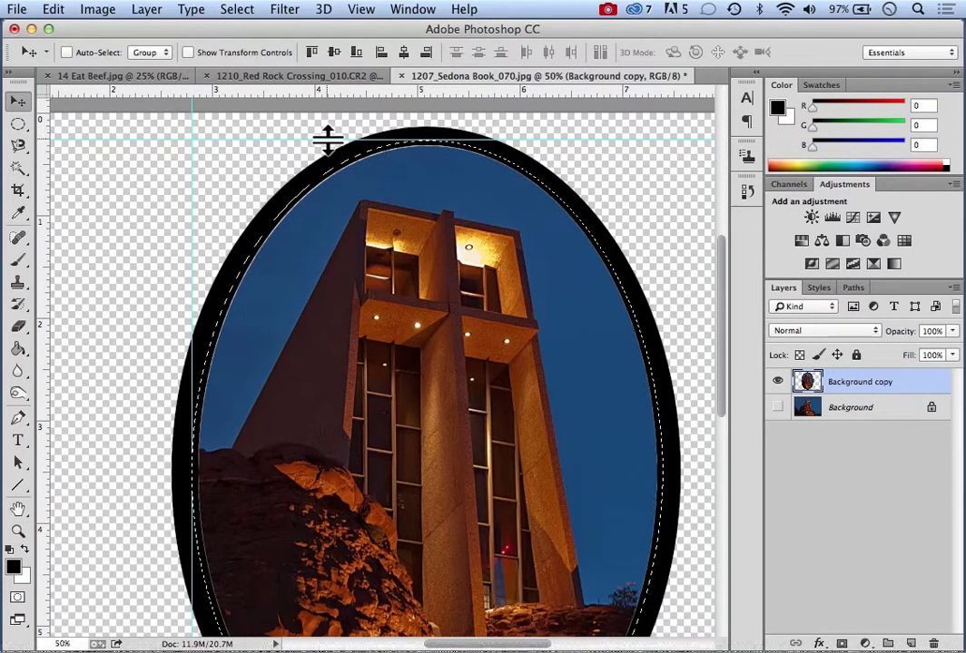
pyautogui.moveTo(328, 142); pyautogui.dragTo(328, 145)
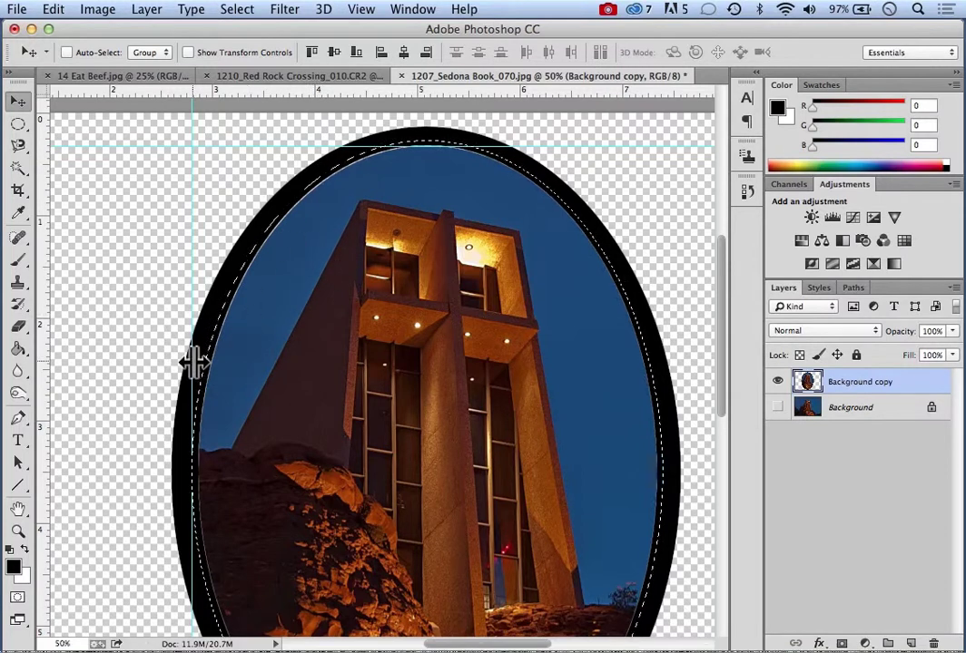
pyautogui.moveTo(190, 363); pyautogui.dragTo(201, 366)
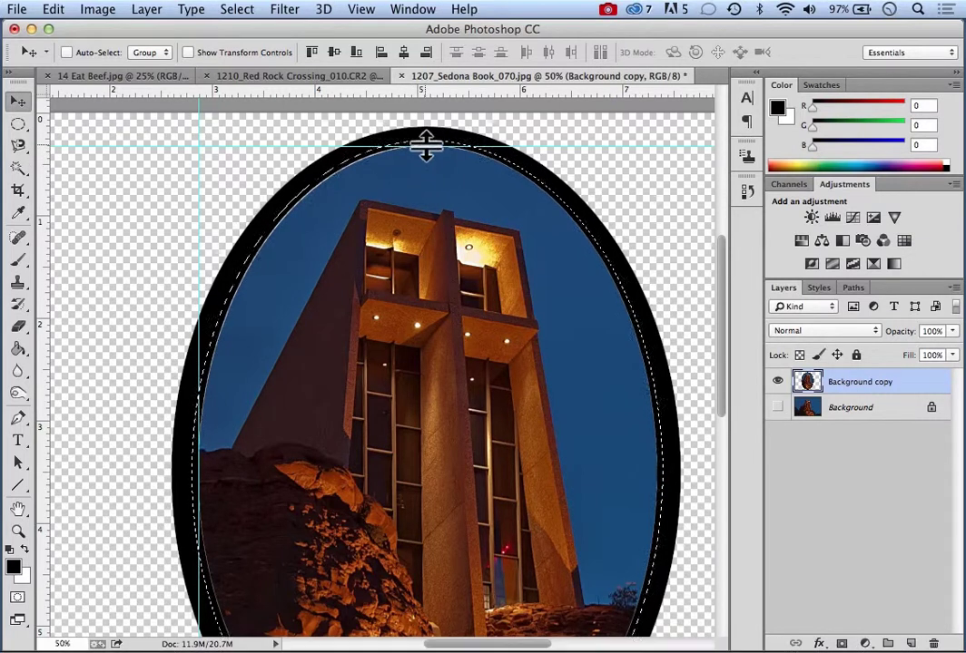
# Subtract an ellipse matching the oval photo from the selection, starting at the guides' intersection, to leave a thin ring.
pyautogui.click(17, 532)
pyautogui.click(448, 54)
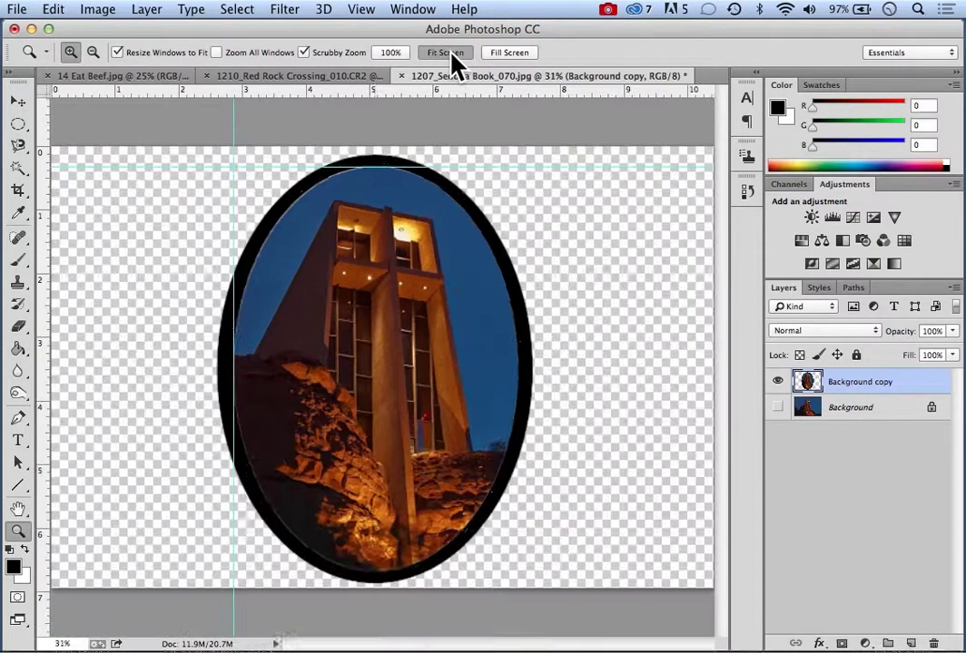
pyautogui.click(17, 126)
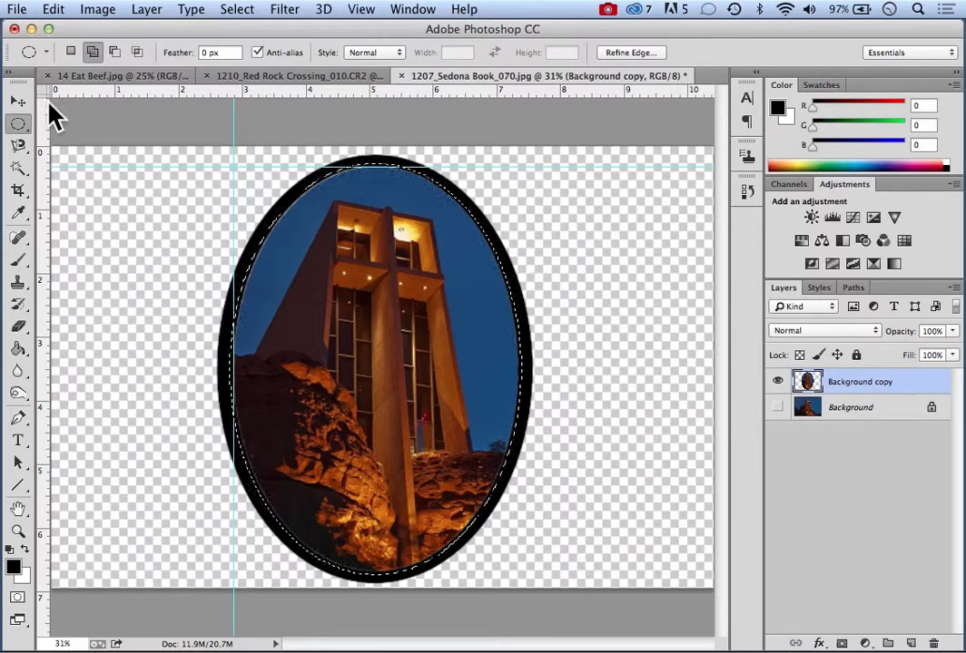
pyautogui.click(116, 52)
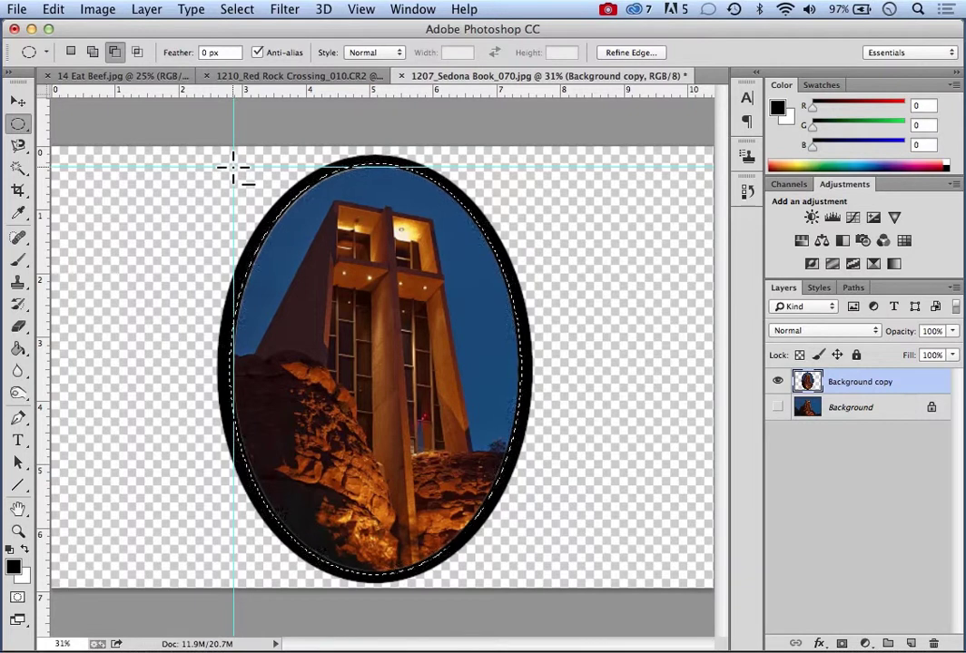
pyautogui.moveTo(473, 514); pyautogui.dragTo(519, 567)
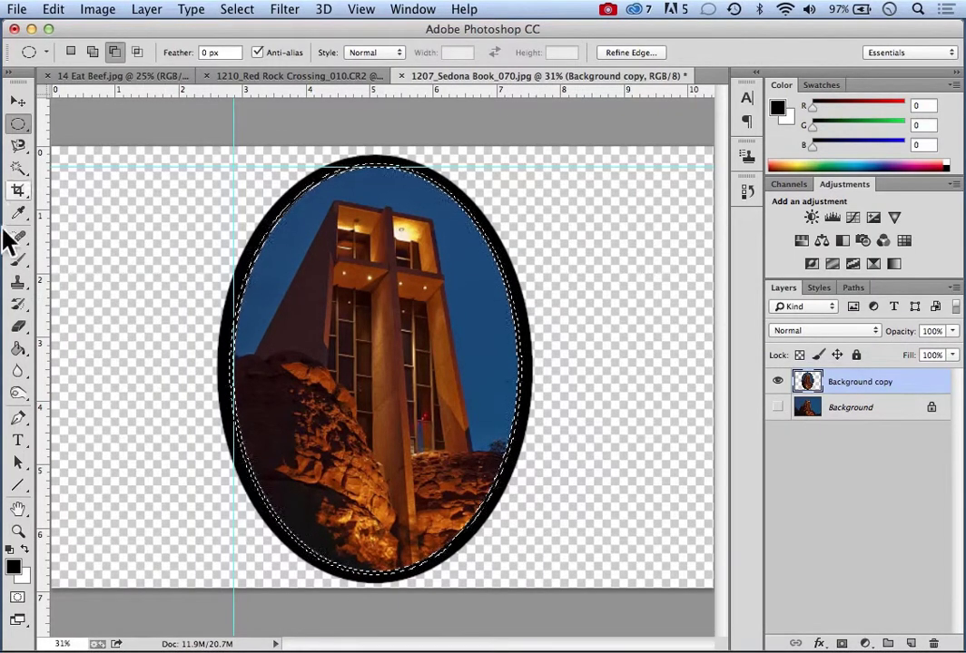
# Make white the foreground color and fill the thin ring selection between the photo and the black frame with it.
pyautogui.click(18, 532)
pyautogui.press('super+d')
pyautogui.click(262, 256)
pyautogui.click(261, 257)
pyautogui.click(262, 257)
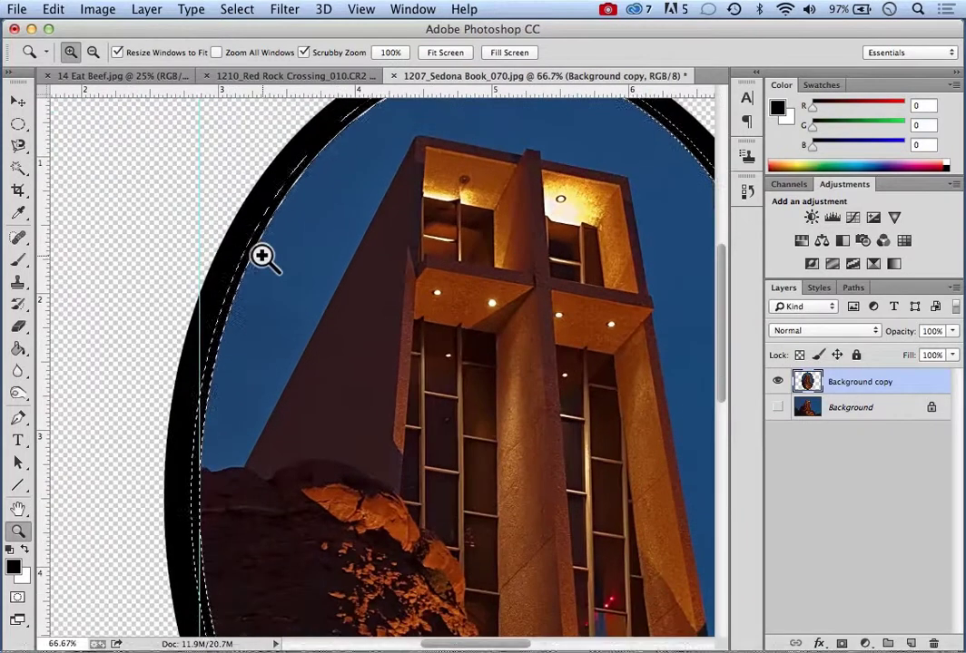
pyautogui.click(258, 259)
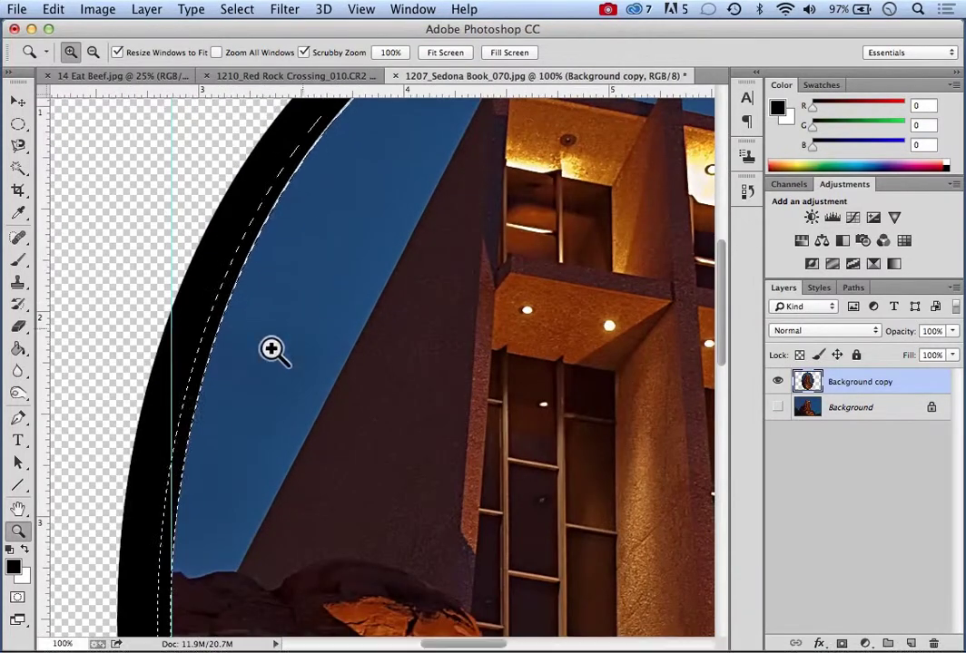
pyautogui.click(26, 550)
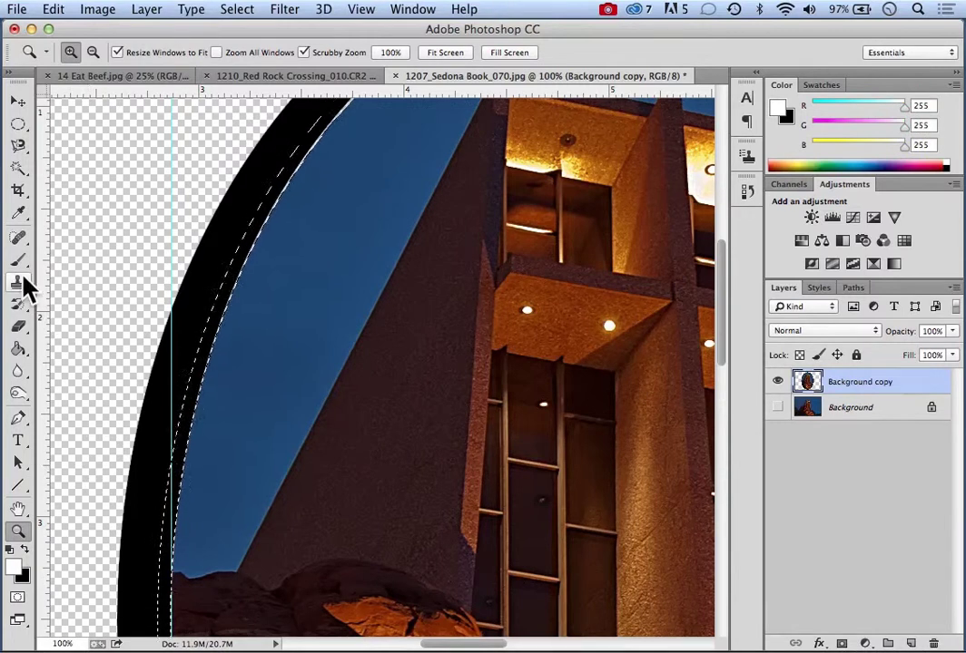
pyautogui.click(18, 350)
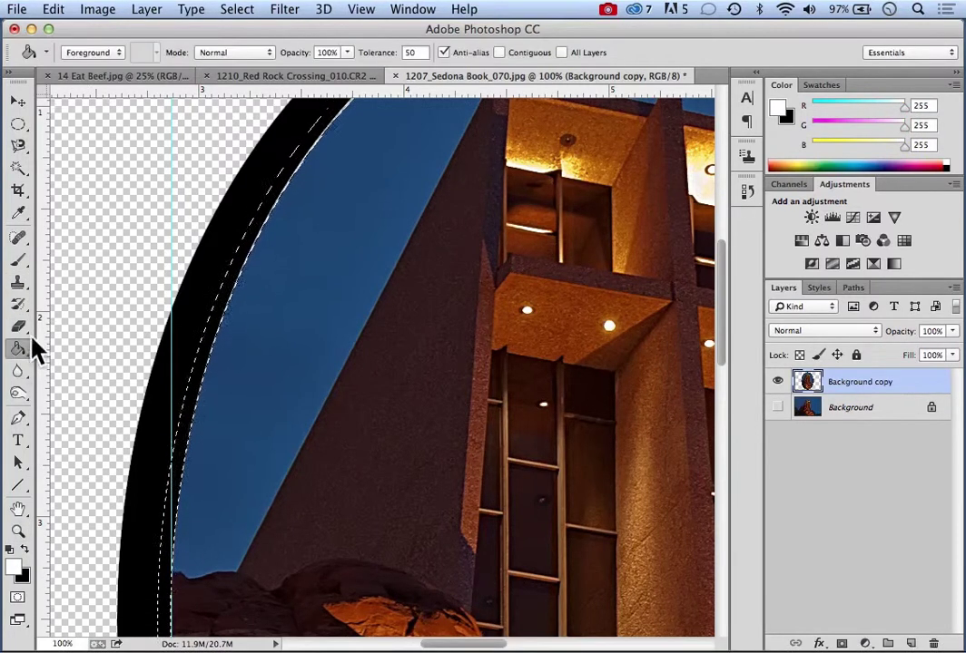
pyautogui.click(212, 331)
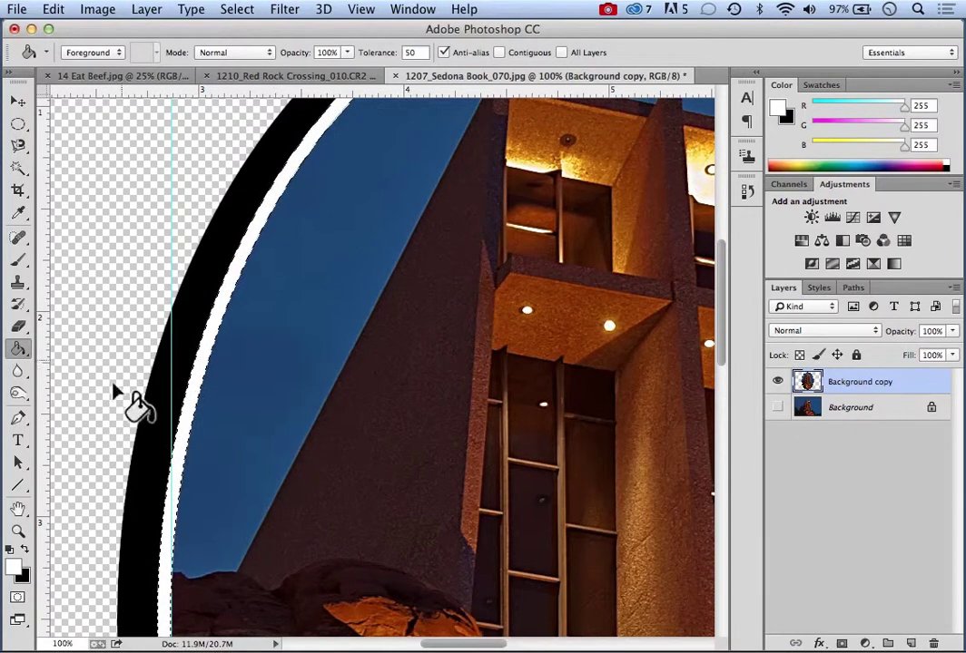
# Deselect the white ring and clear all guides from the document.
pyautogui.click(18, 532)
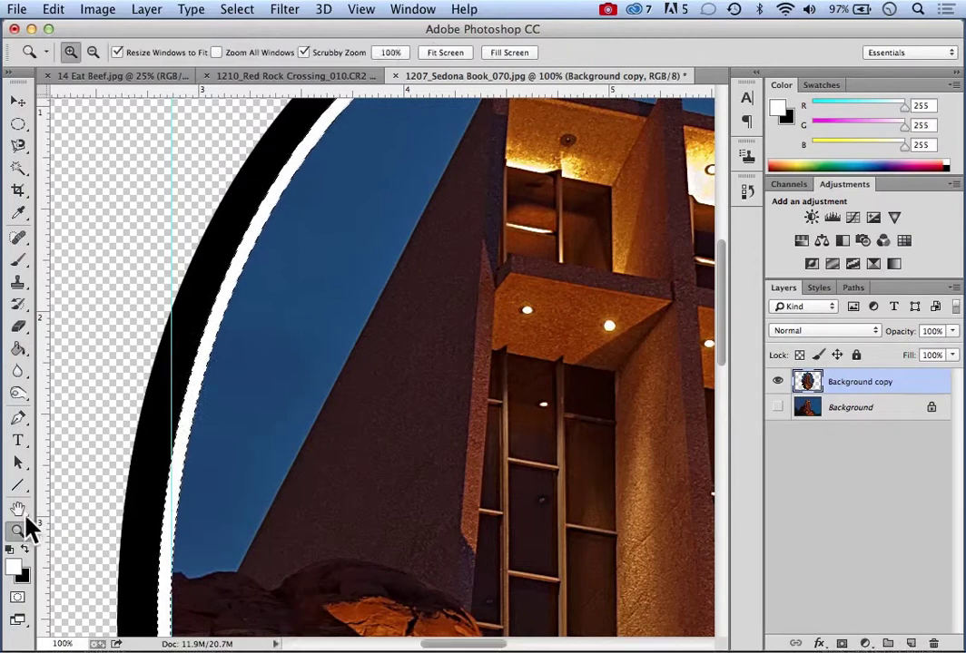
pyautogui.click(445, 53)
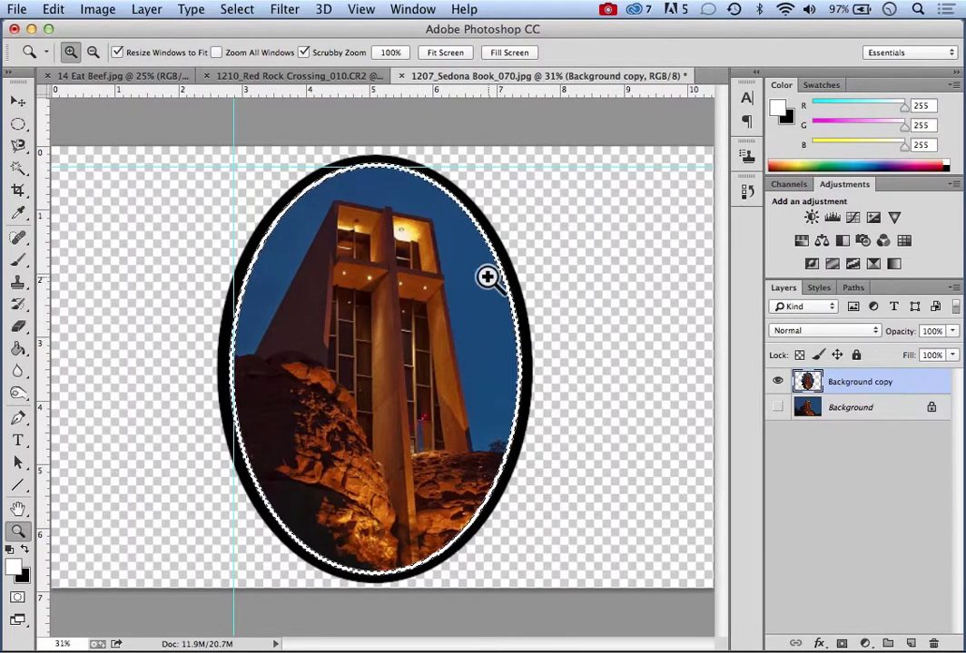
pyautogui.click(236, 11)
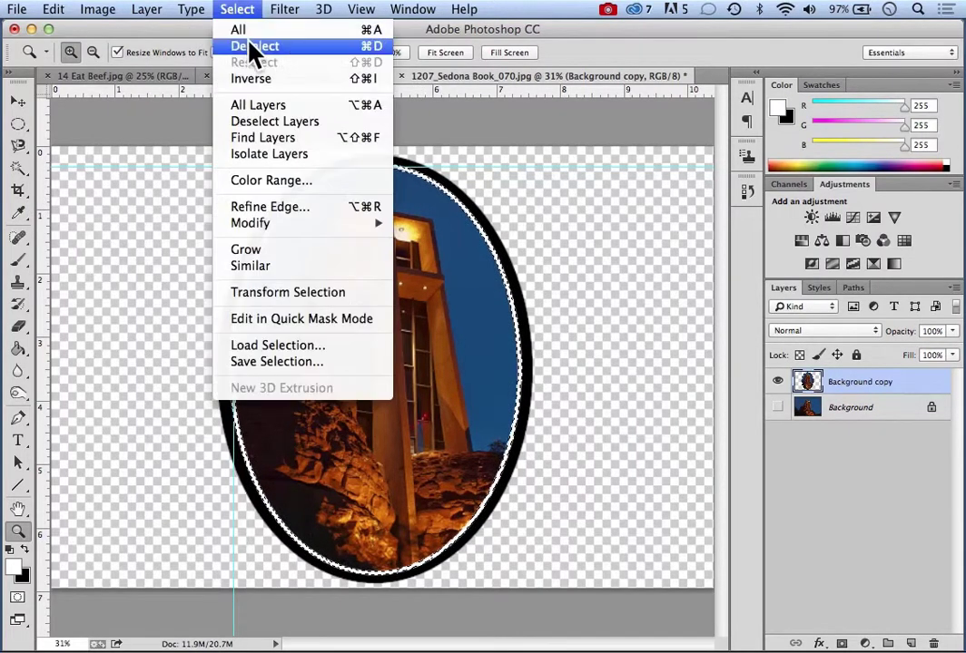
pyautogui.click(255, 50)
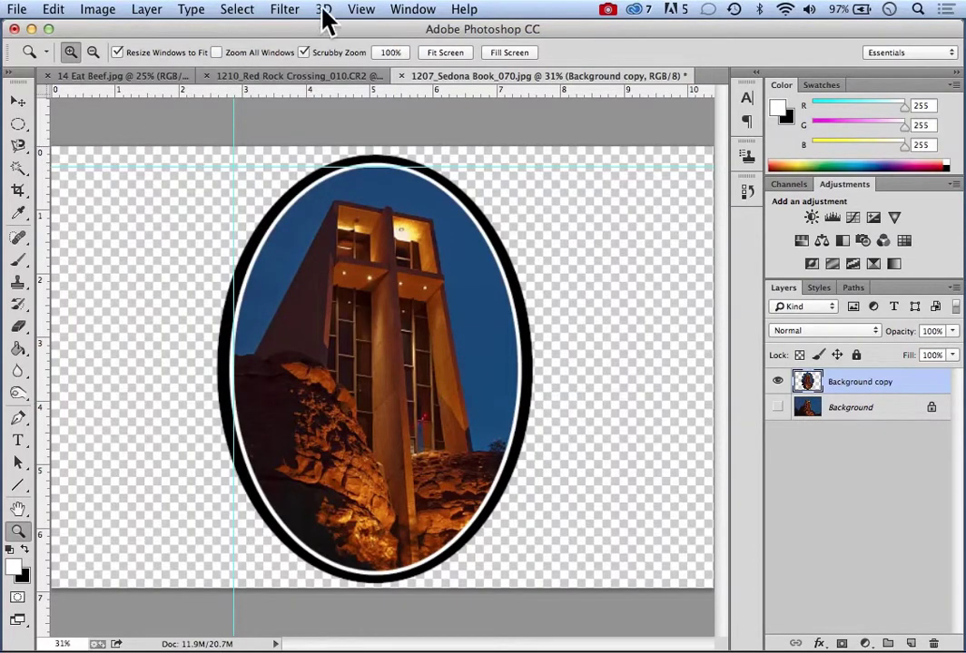
pyautogui.click(360, 10)
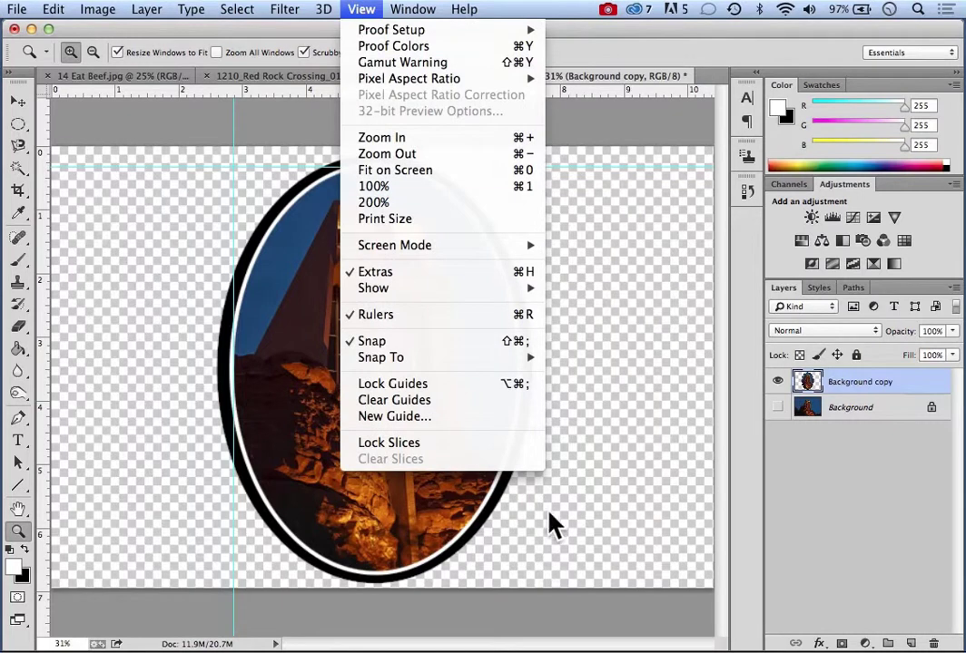
pyautogui.click(436, 400)
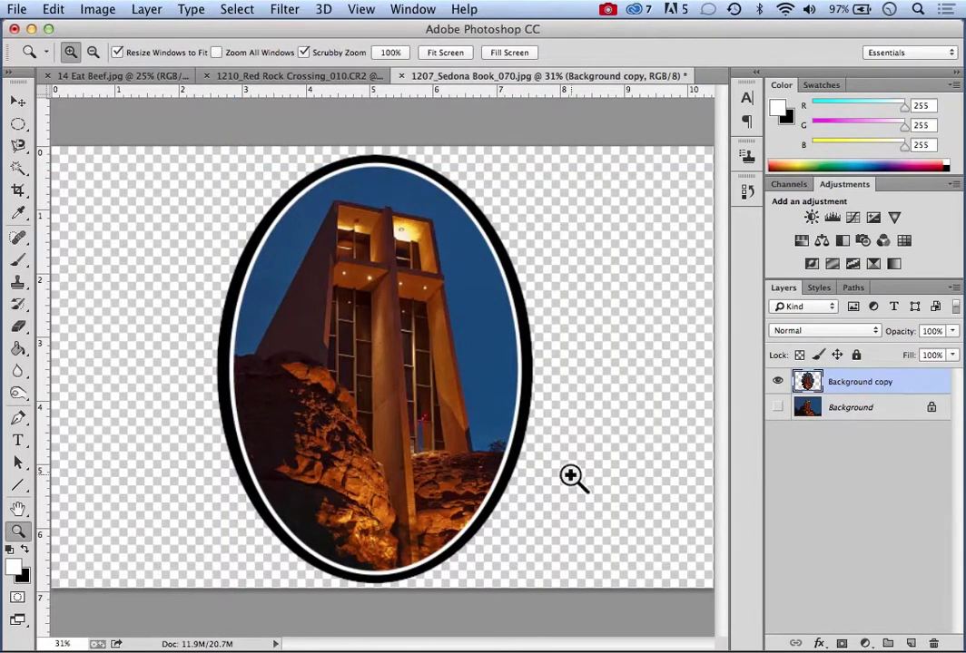
# Clear the crop ratio and crop the canvas to about 5.2 by 7 in, closely around the framed oval.
pyautogui.click(18, 190)
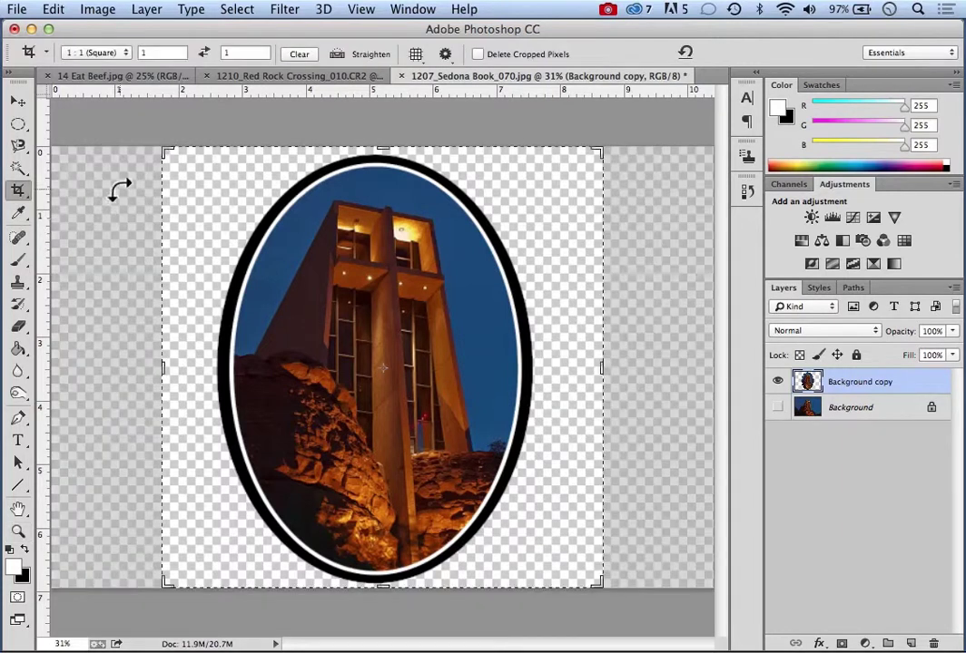
pyautogui.moveTo(604, 371)
pyautogui.mouseDown()
pyautogui.moveTo(579, 370)
pyautogui.moveTo(591, 367)
pyautogui.mouseUp()
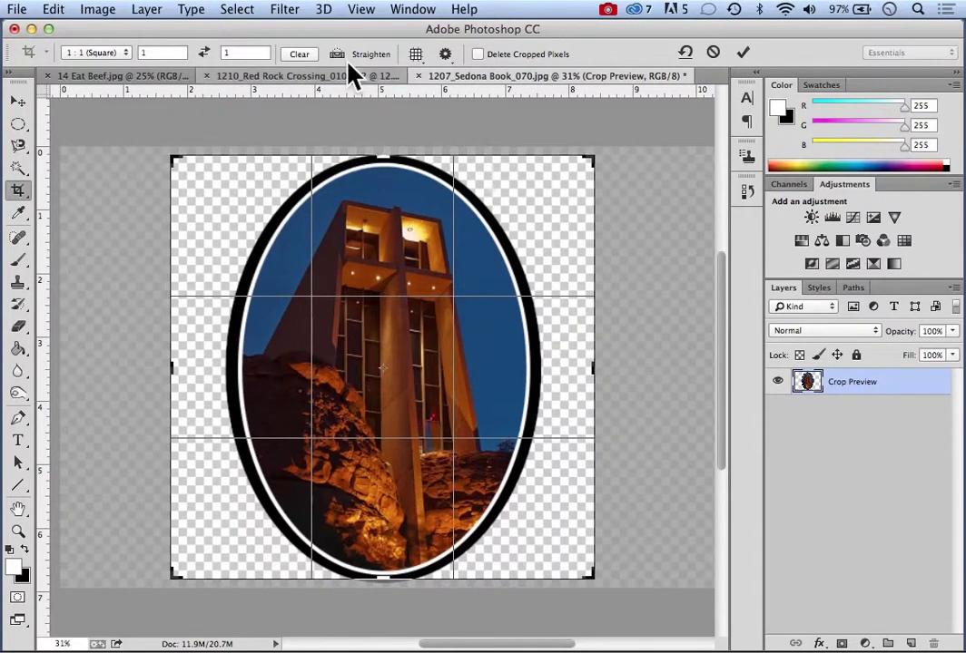
pyautogui.click(299, 54)
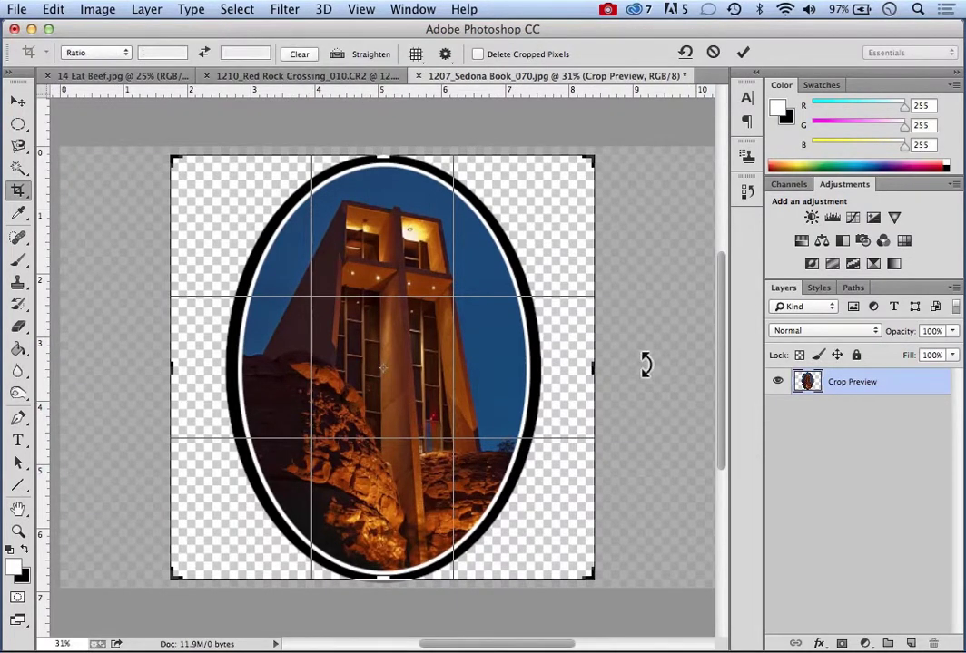
pyautogui.moveTo(591, 371); pyautogui.dragTo(567, 371)
pyautogui.moveTo(198, 369)
pyautogui.mouseDown()
pyautogui.moveTo(226, 369)
pyautogui.moveTo(217, 371)
pyautogui.mouseUp()
pyautogui.moveTo(384, 156); pyautogui.dragTo(384, 147)
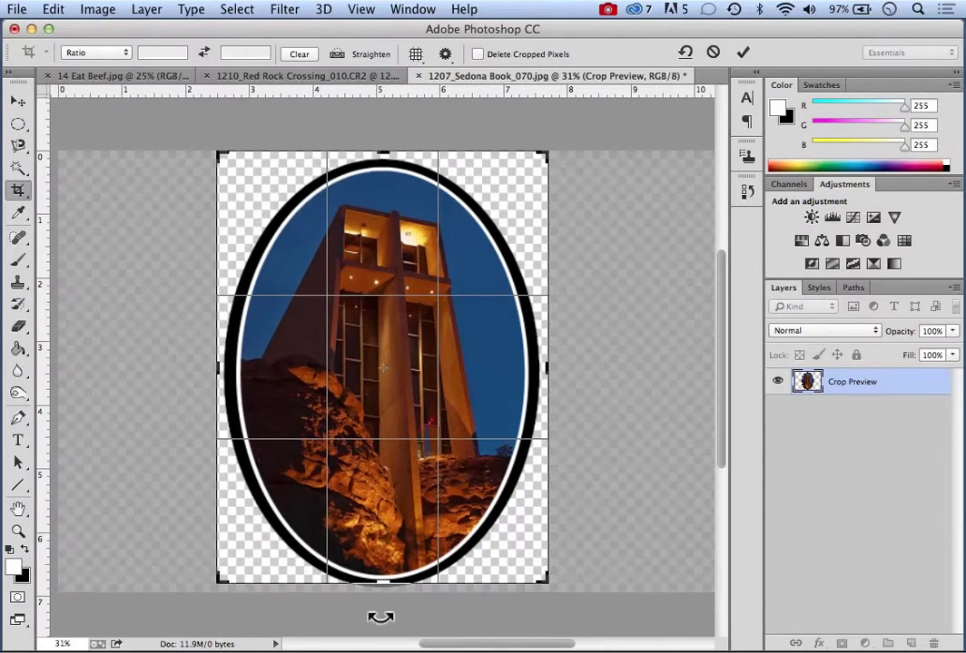
pyautogui.moveTo(388, 578); pyautogui.dragTo(389, 585)
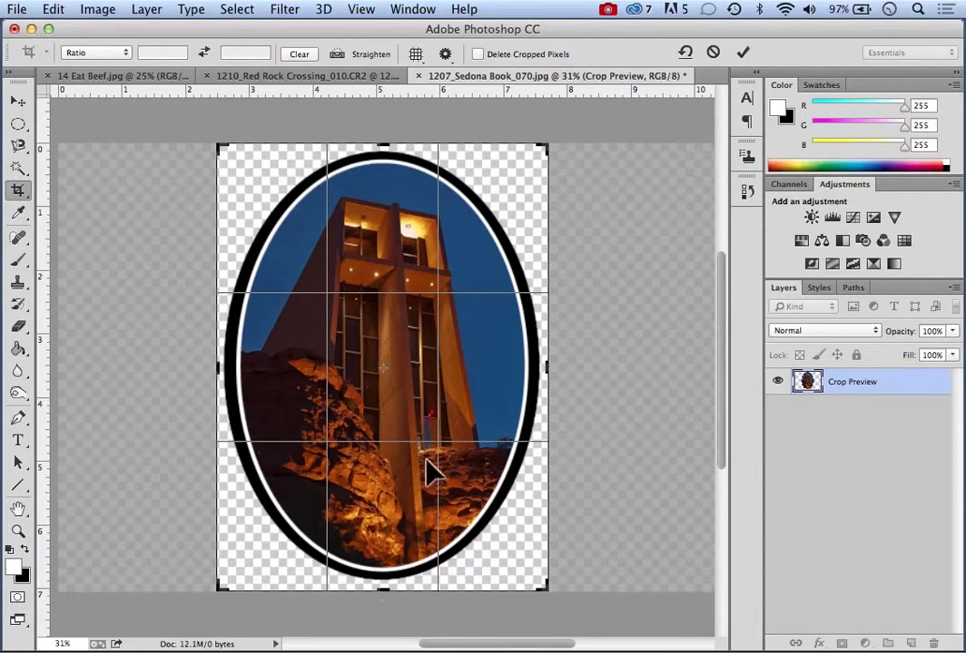
pyautogui.click(742, 53)
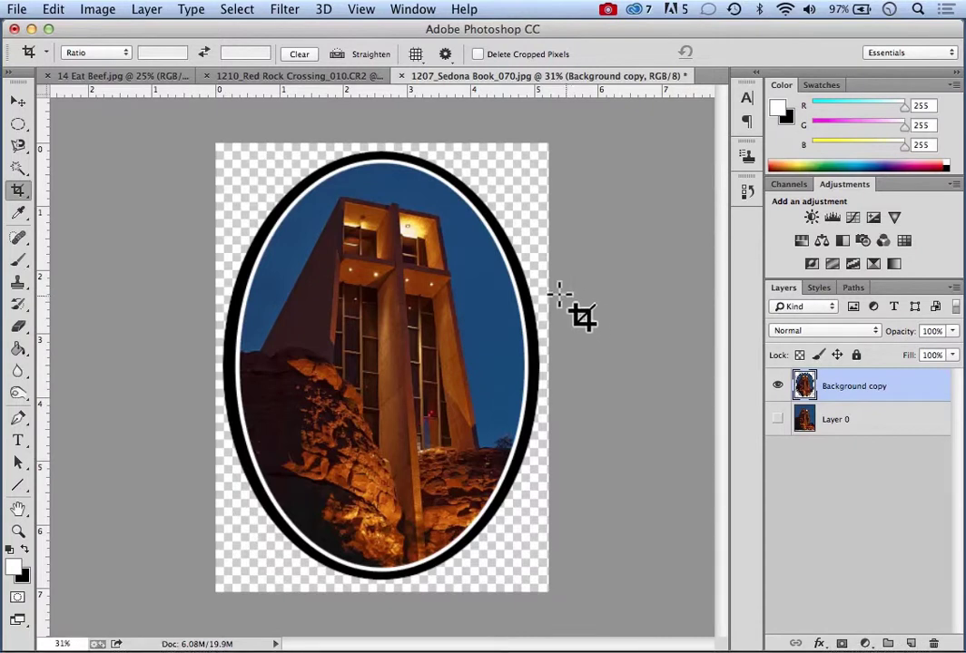
# Create a new white 8.75 by 11.5 inch RGB document at 320 pixels/inch from the Book Cover preset.
pyautogui.click(19, 101)
pyautogui.click(19, 11)
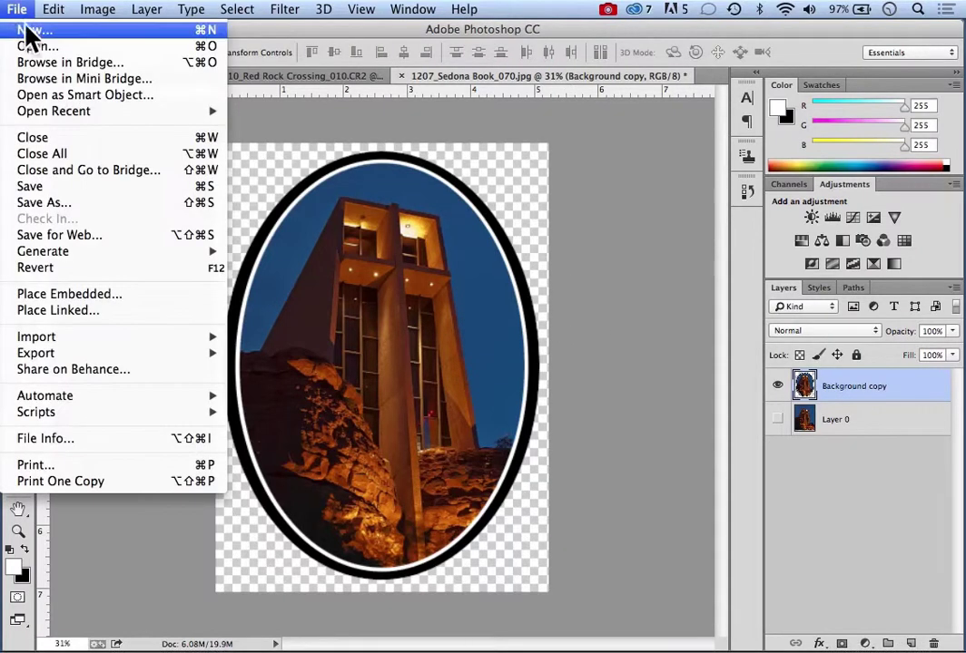
pyautogui.click(18, 11)
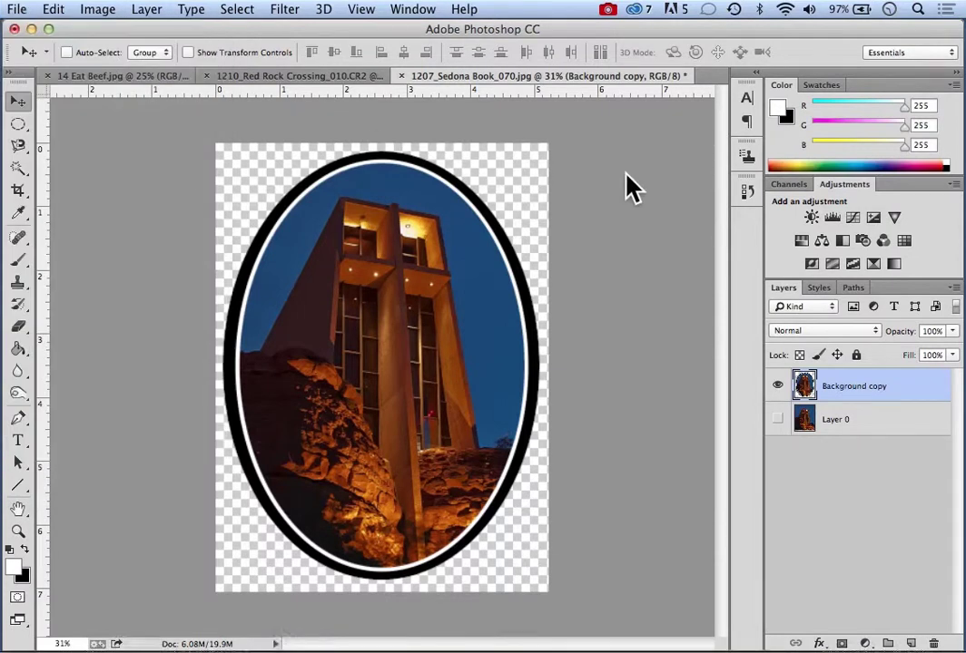
pyautogui.press('super+n')
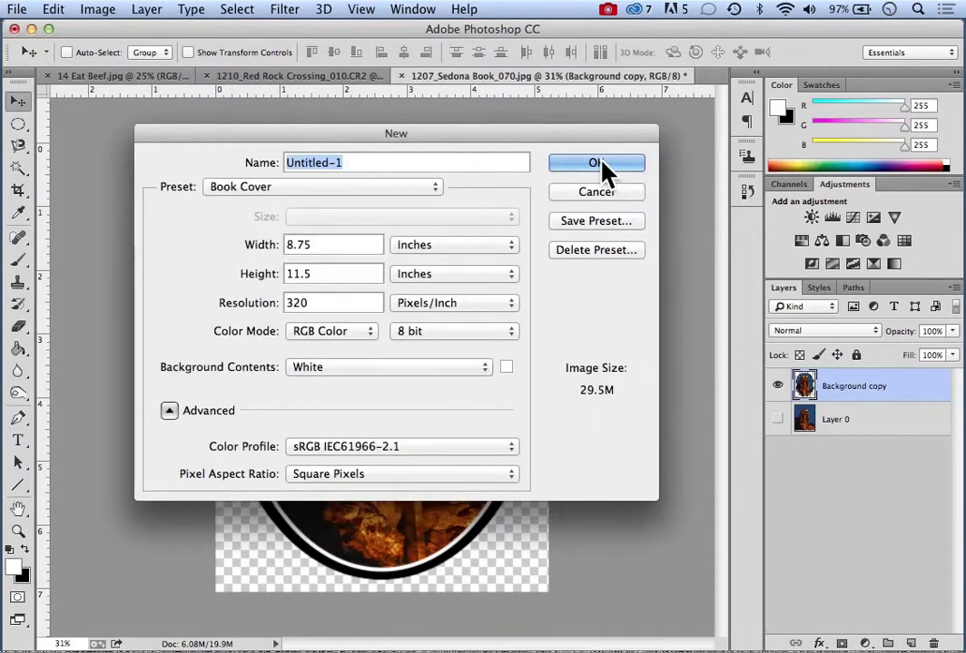
pyautogui.click(604, 167)
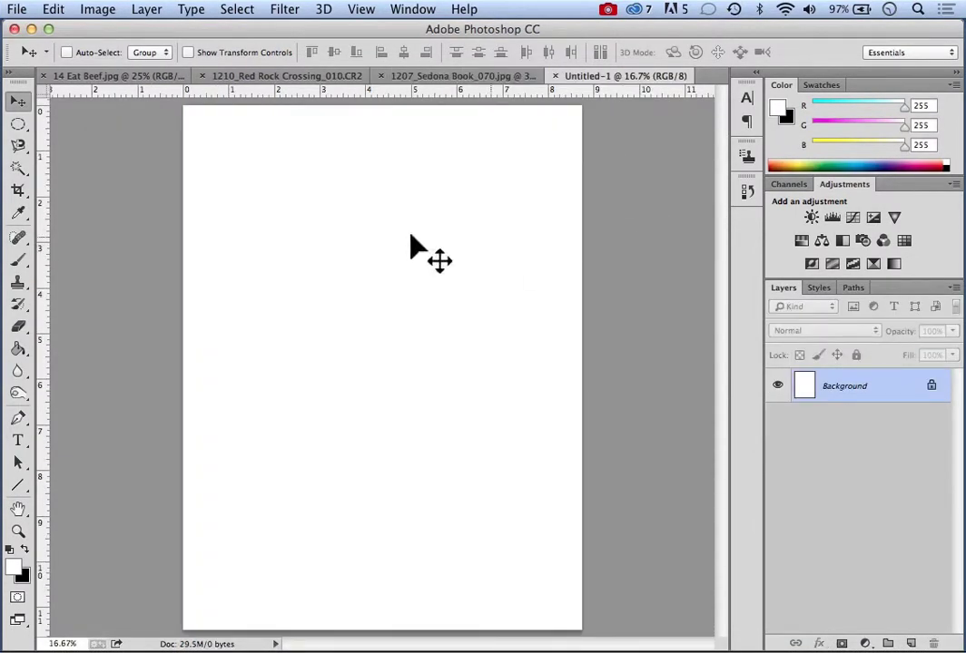
# Draw a rectangular selection about 6 by 3.4 in across the upper part of the blank page.
pyautogui.click(19, 125)
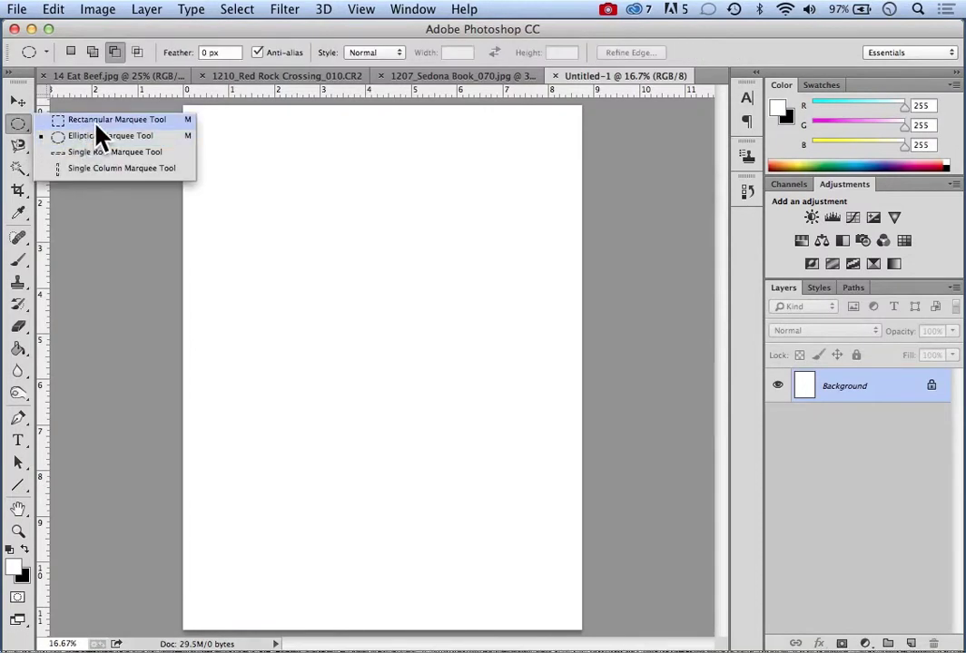
pyautogui.click(94, 122)
pyautogui.moveTo(270, 178); pyautogui.dragTo(547, 332)
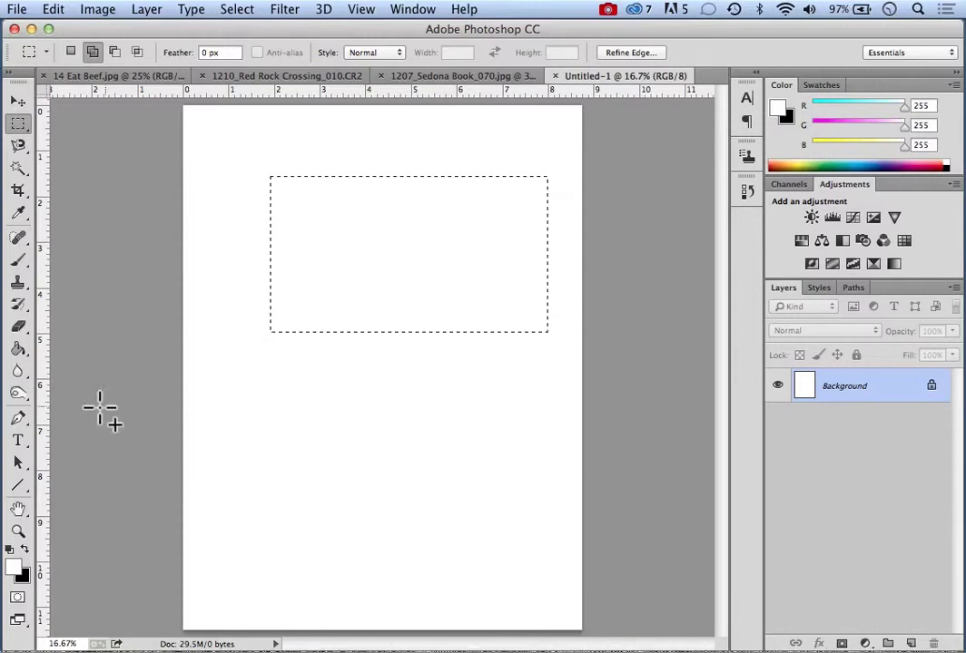
# Make black the foreground color, fill the rectangular selection with it using the Paint Bucket, and deselect.
pyautogui.click(25, 554)
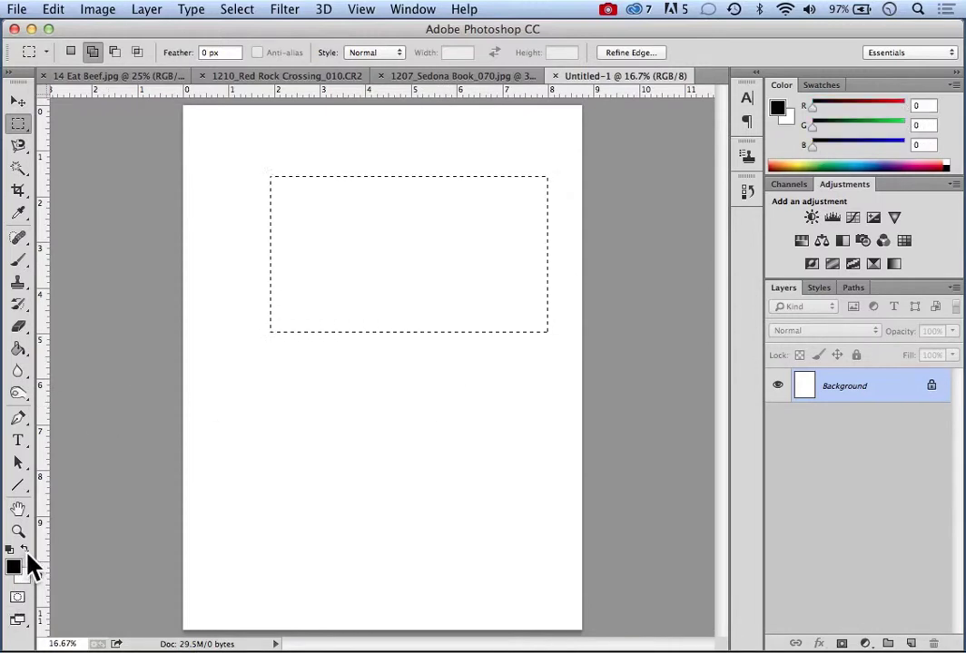
pyautogui.click(18, 350)
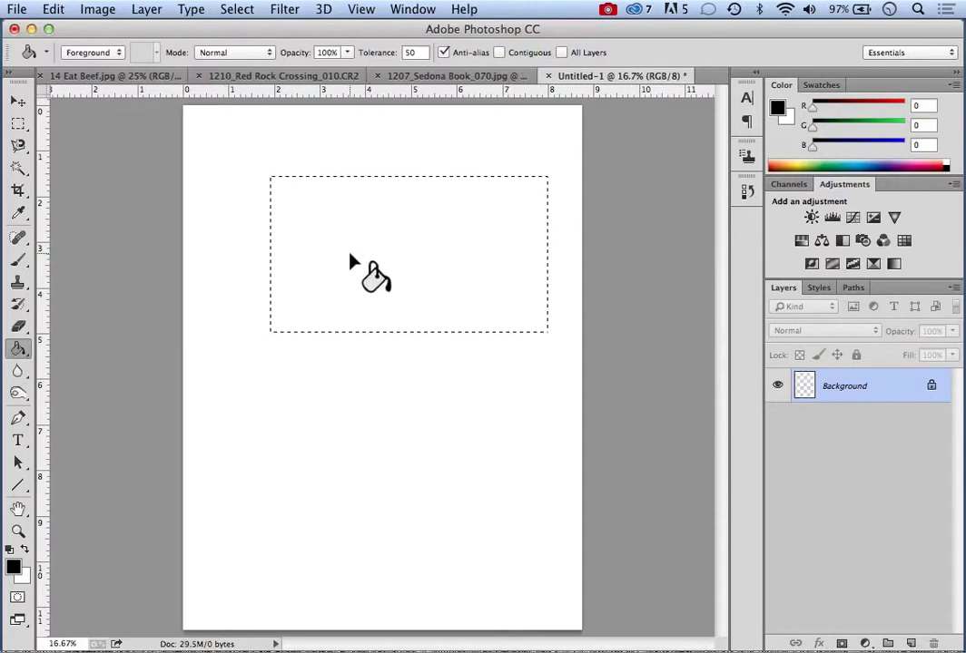
pyautogui.click(350, 259)
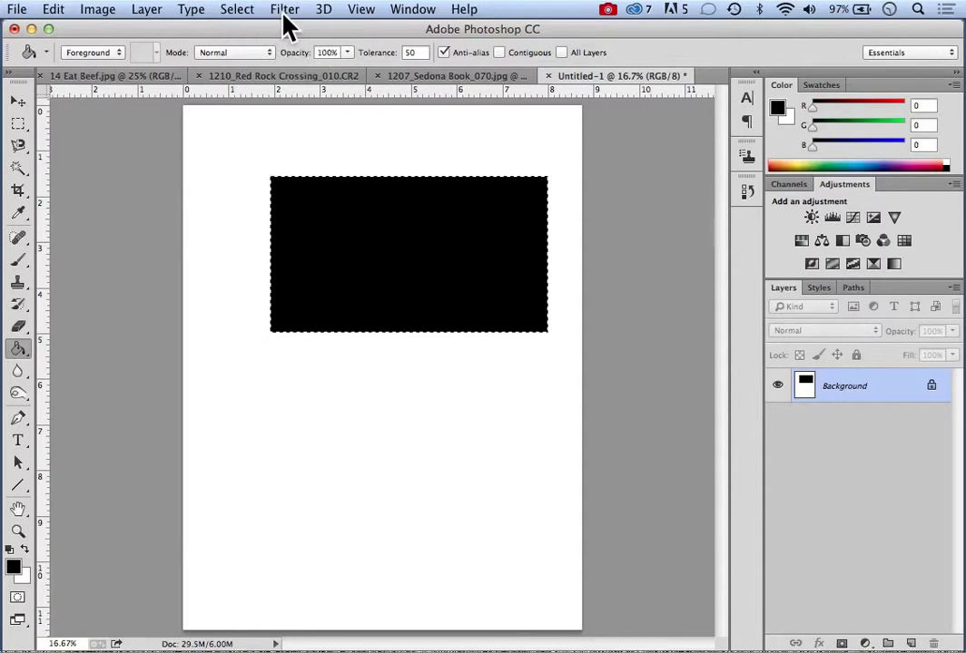
pyautogui.click(247, 13)
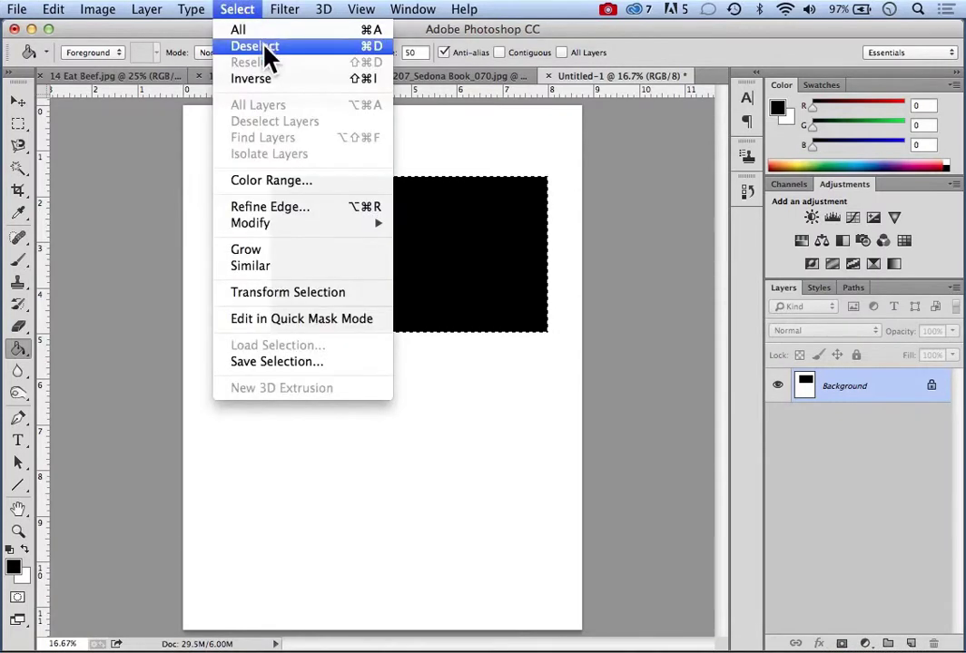
pyautogui.click(258, 46)
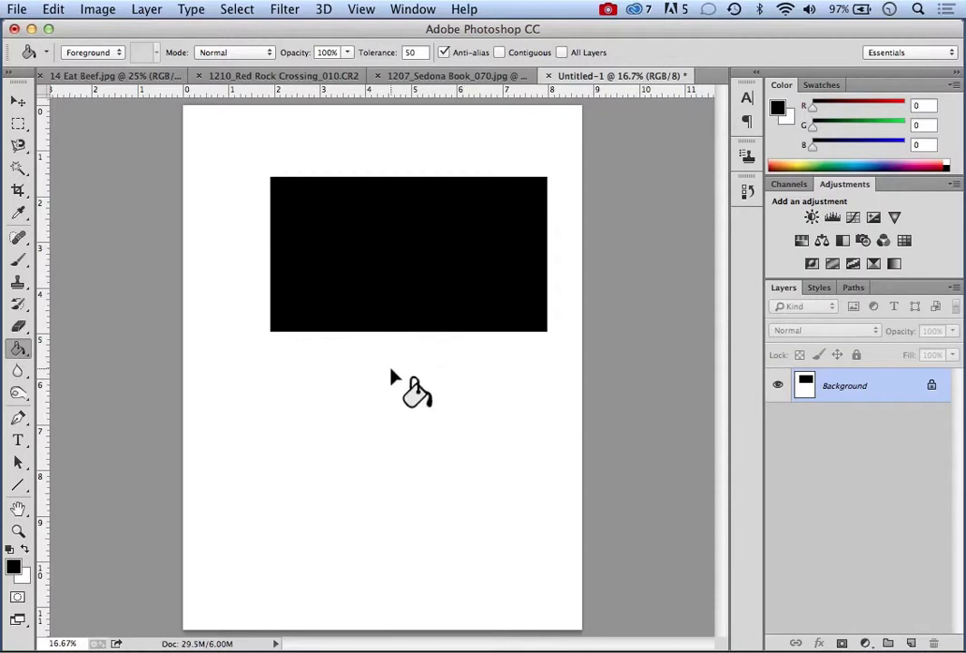
# Set the foreground color to a red of RGB 192, 33, 33 and refill the black rectangle with it.
pyautogui.click(17, 567)
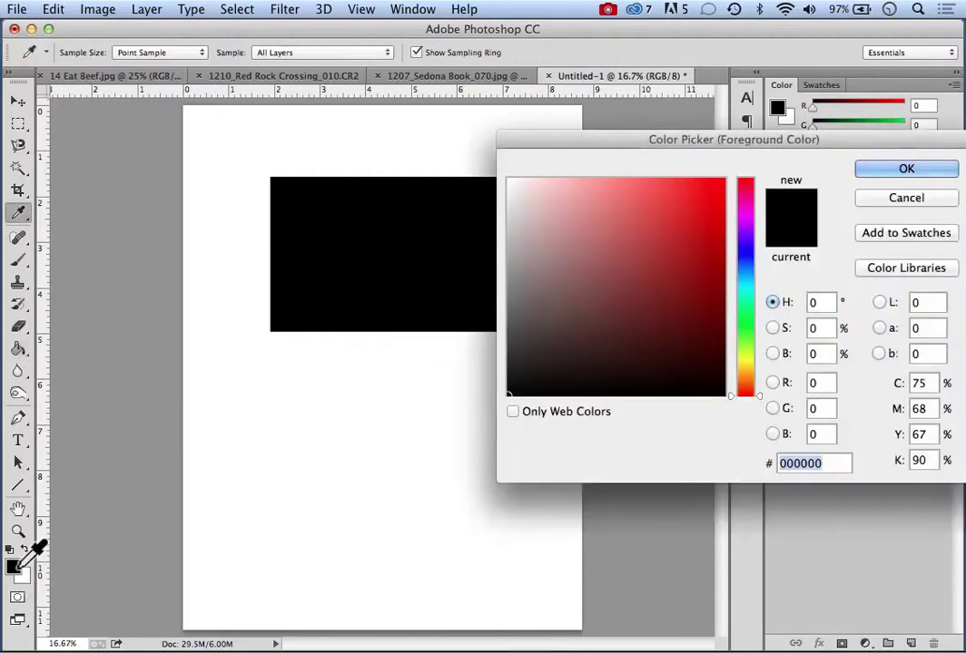
pyautogui.click(686, 231)
pyautogui.click(869, 176)
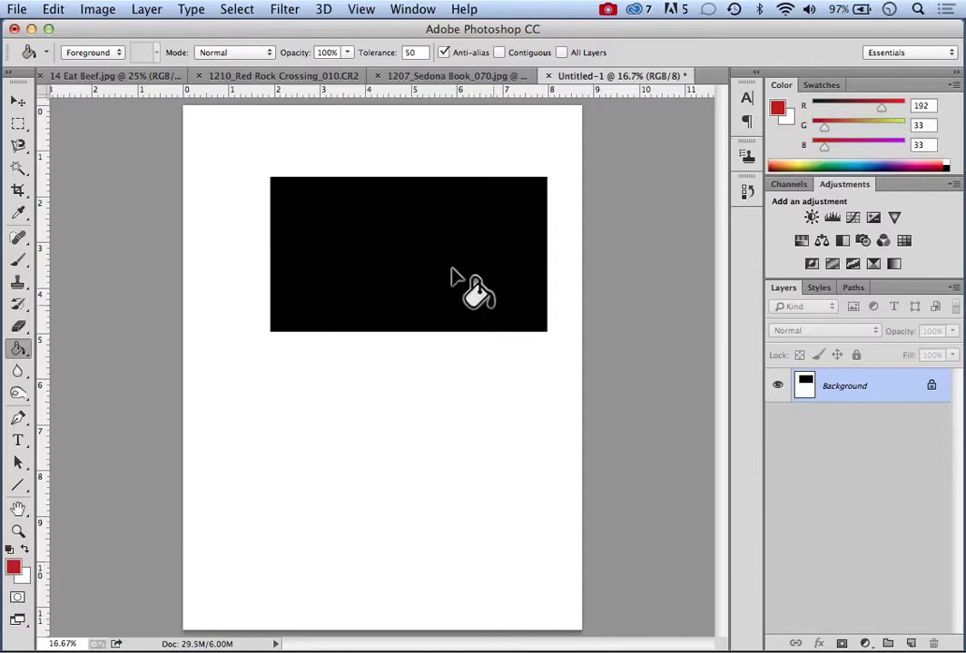
pyautogui.click(392, 236)
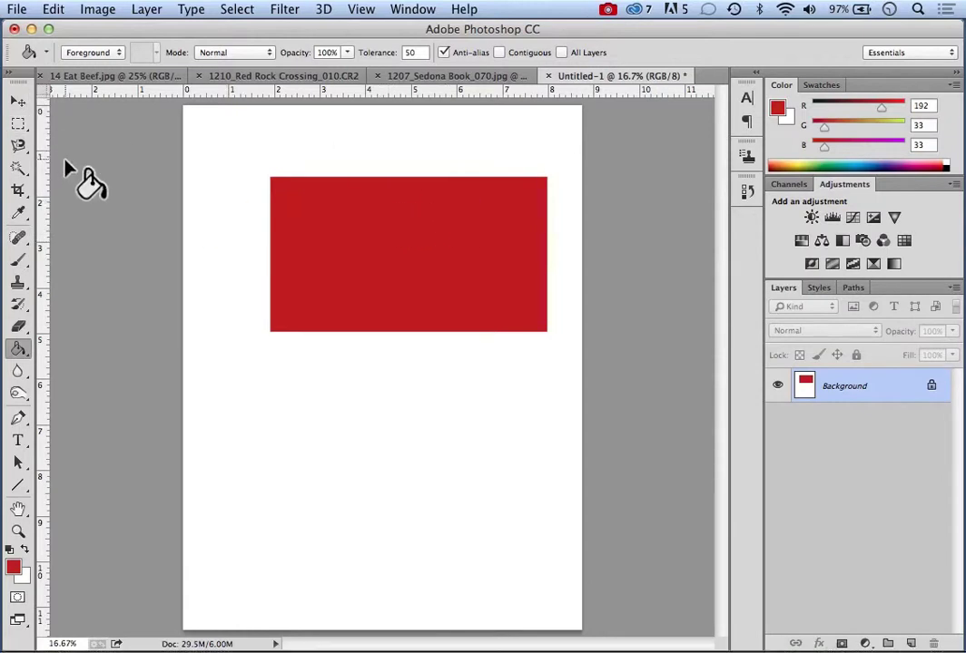
# Switch to 14 Eat Beef.jpg and select the pig statue with the Quick Selection tool.
pyautogui.click(102, 77)
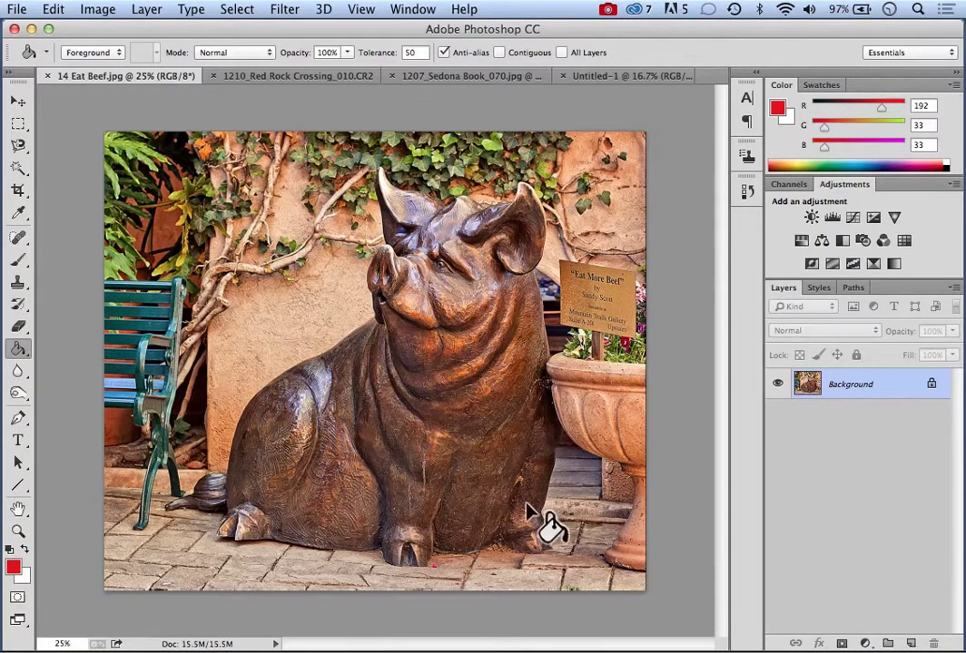
pyautogui.click(18, 167)
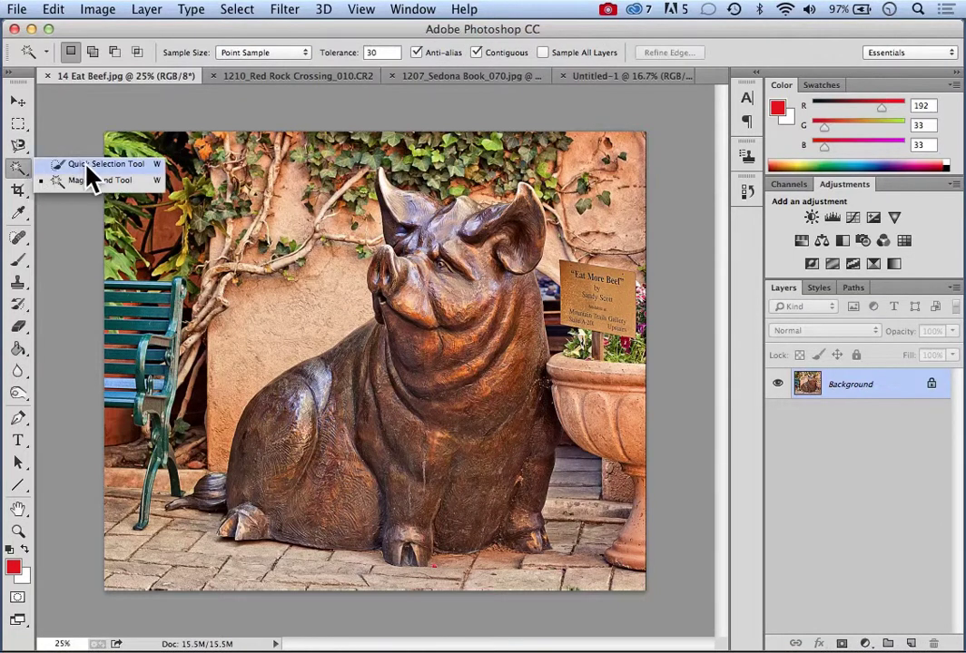
pyautogui.click(84, 165)
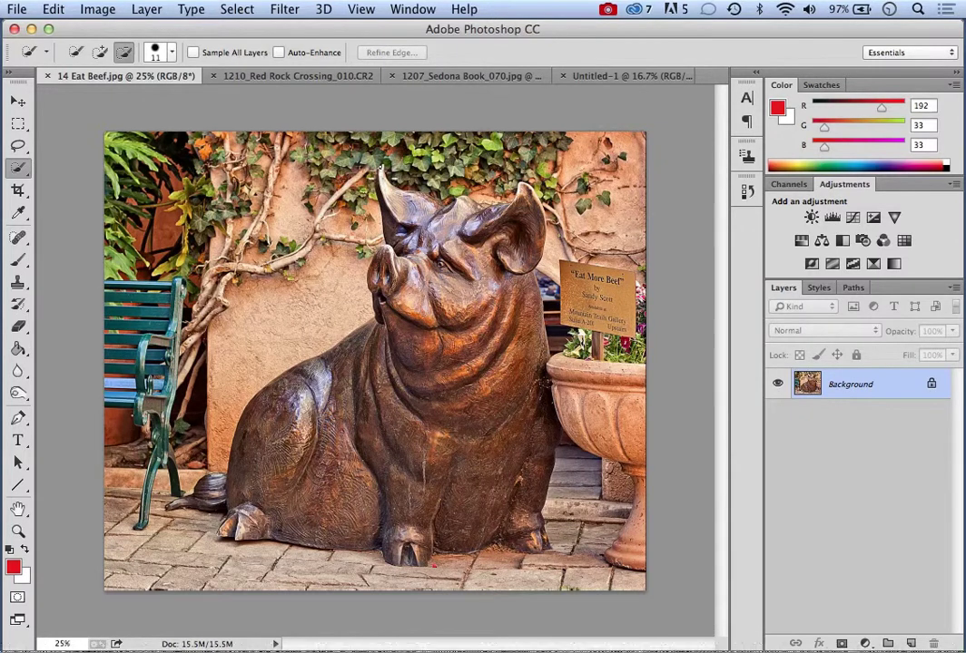
pyautogui.moveTo(399, 218)
pyautogui.mouseDown()
pyautogui.moveTo(490, 528)
pyautogui.moveTo(433, 525)
pyautogui.moveTo(354, 409)
pyautogui.moveTo(282, 344)
pyautogui.moveTo(269, 499)
pyautogui.moveTo(215, 497)
pyautogui.mouseUp()
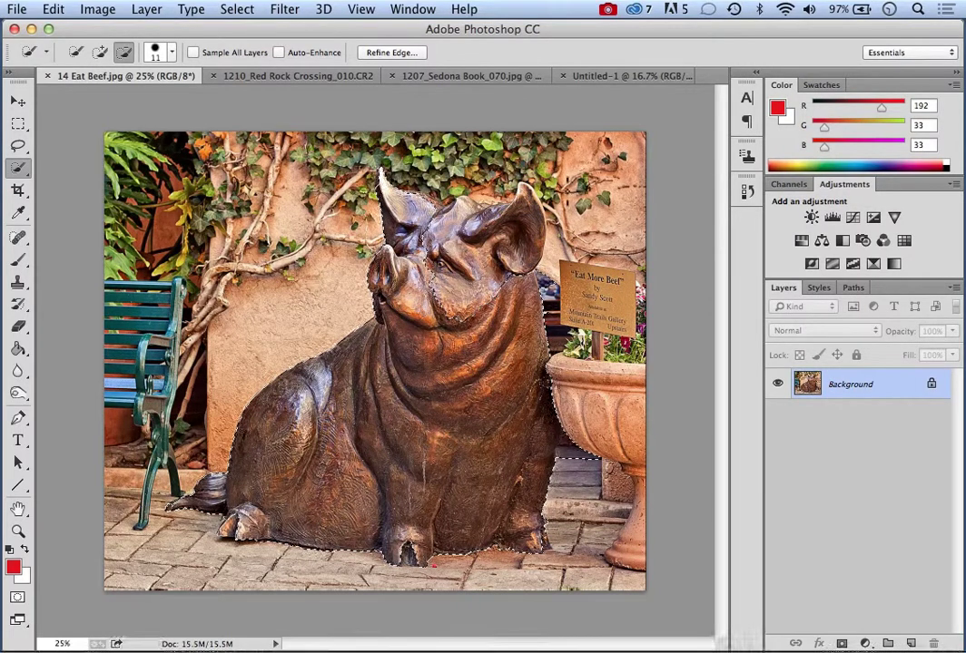
# Add the missing head and ear areas to the pig selection, enlarging the brush to 37 px, and subtract the stray area beneath the flowerpot.
pyautogui.click(101, 54)
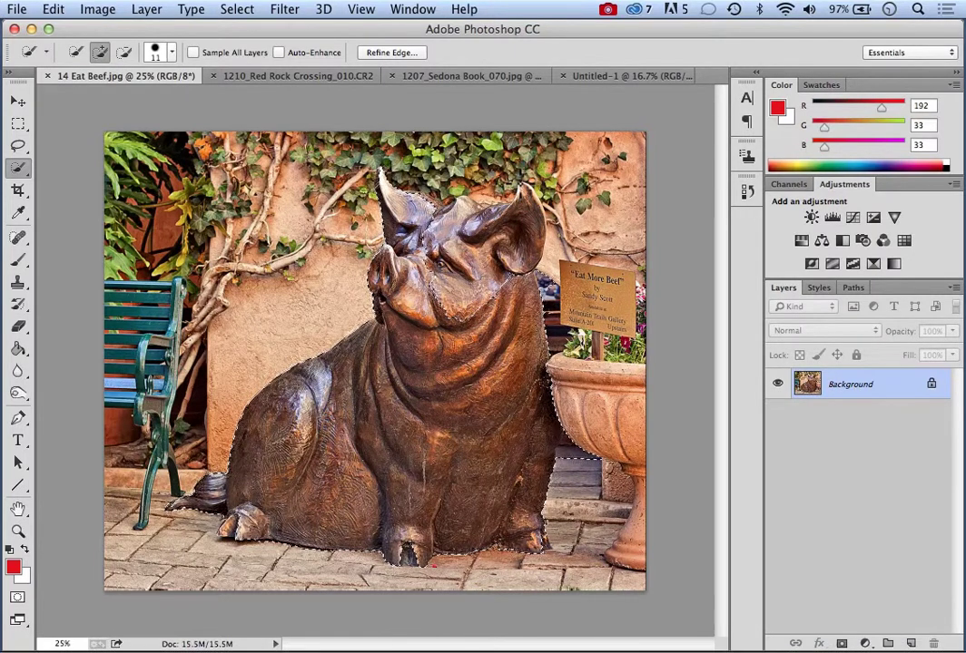
pyautogui.moveTo(425, 154); pyautogui.dragTo(432, 192)
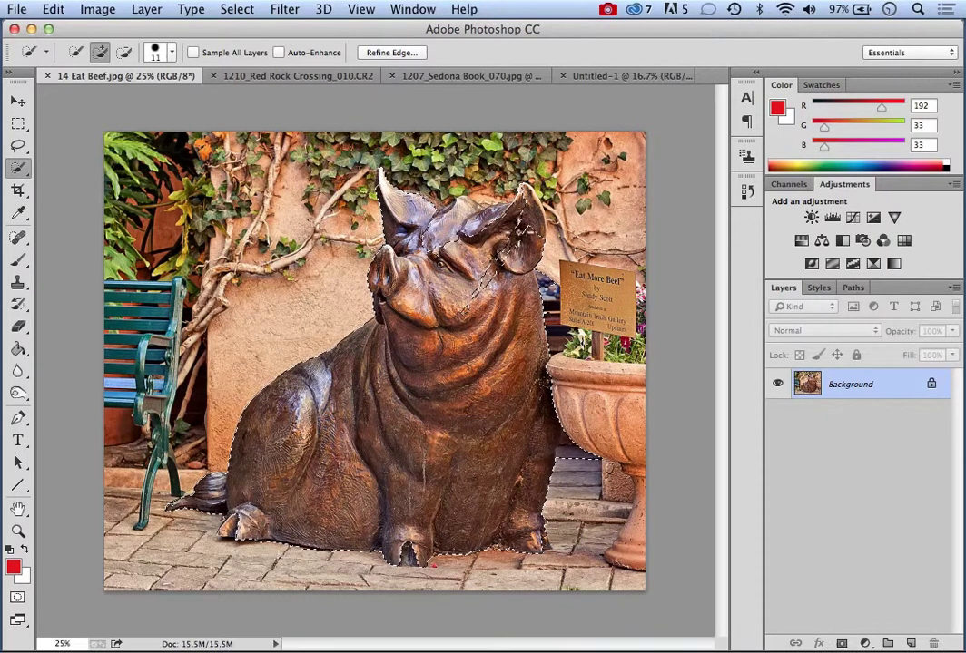
pyautogui.click(171, 53)
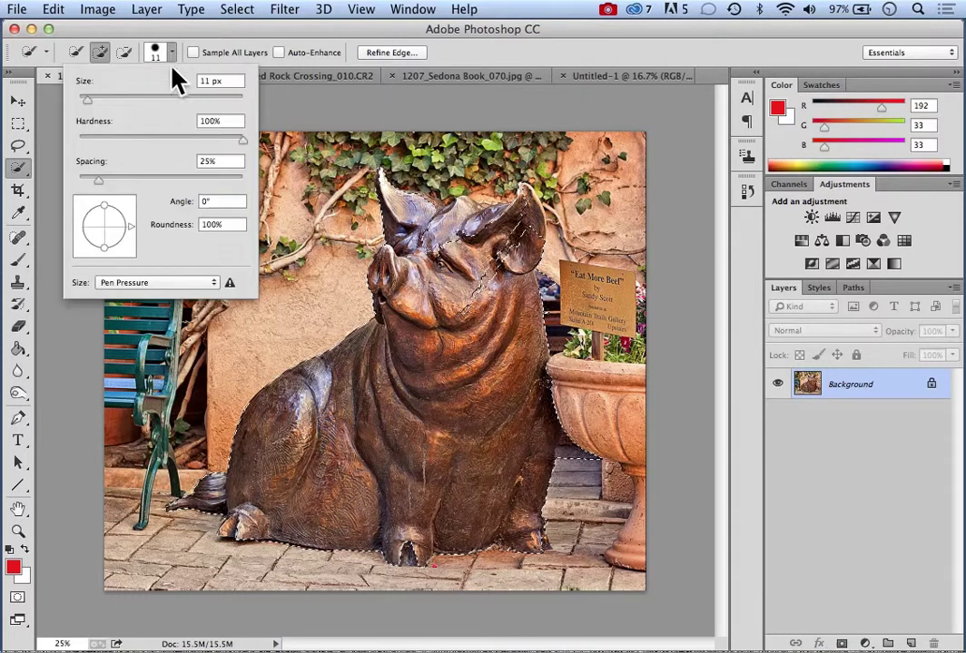
pyautogui.click(108, 100)
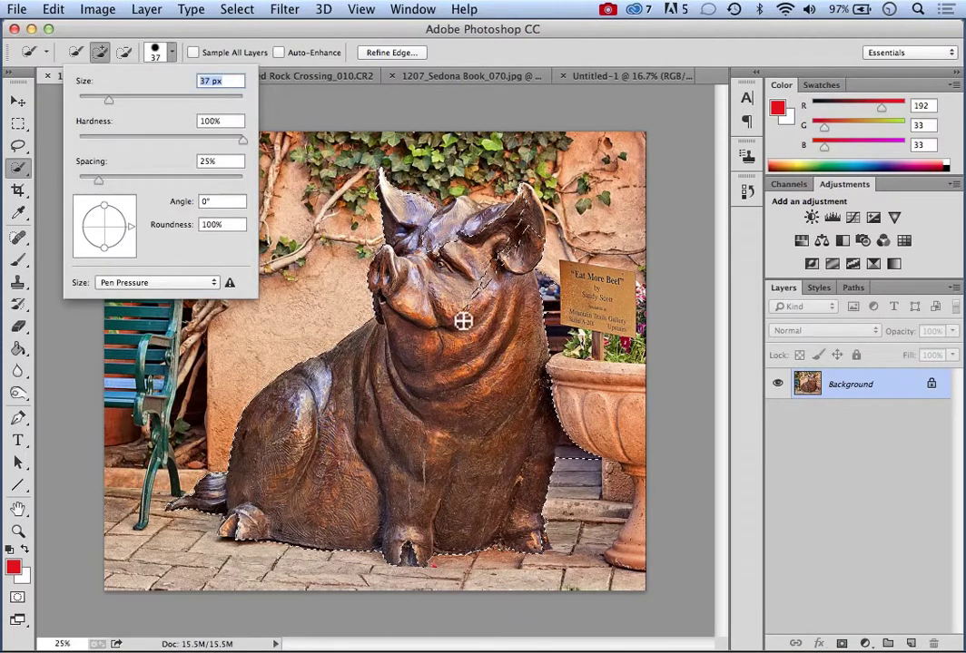
pyautogui.press('Return')
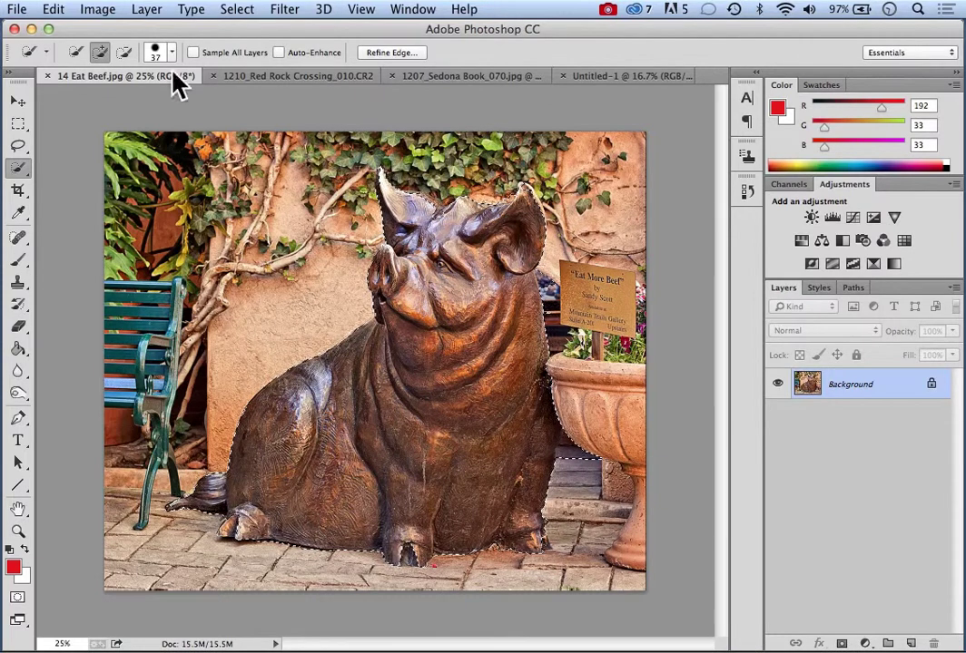
pyautogui.click(125, 52)
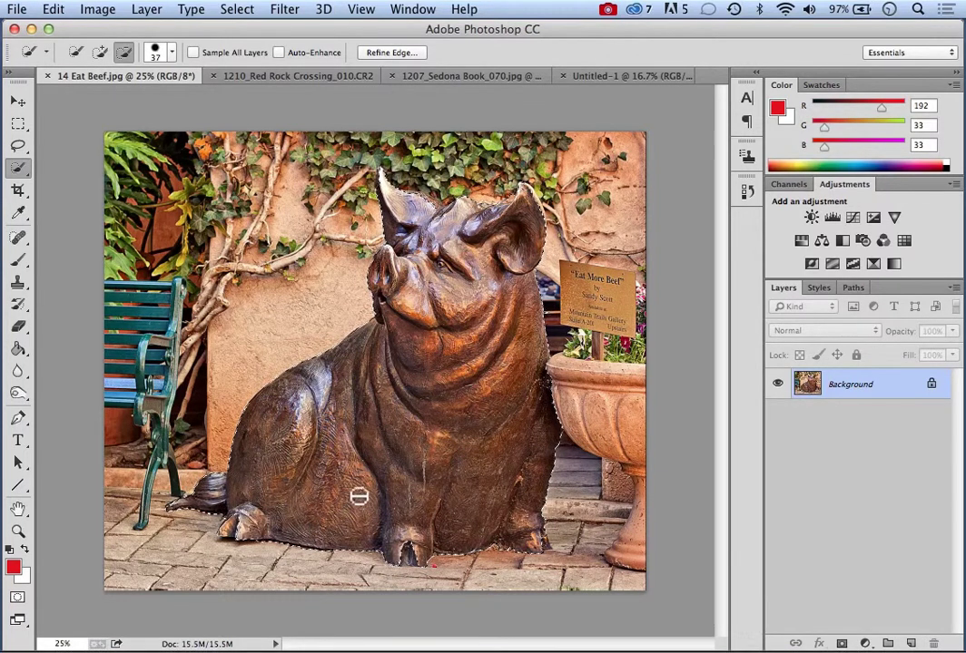
pyautogui.click(100, 52)
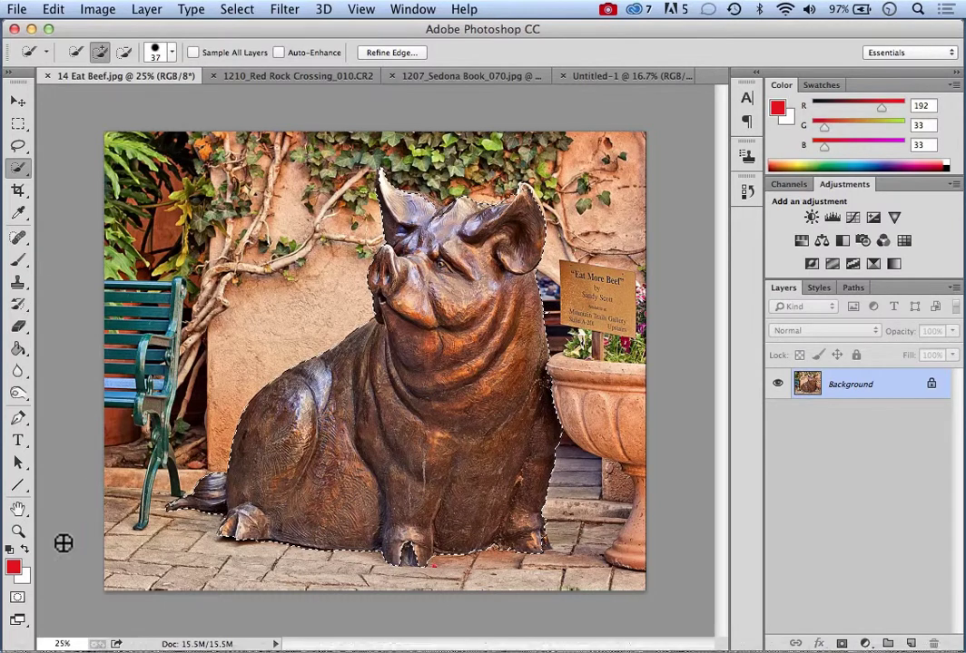
# Add the dark edge at the tip of the pig's pointed ear above the snout to the selection with a 17 px brush.
pyautogui.click(17, 531)
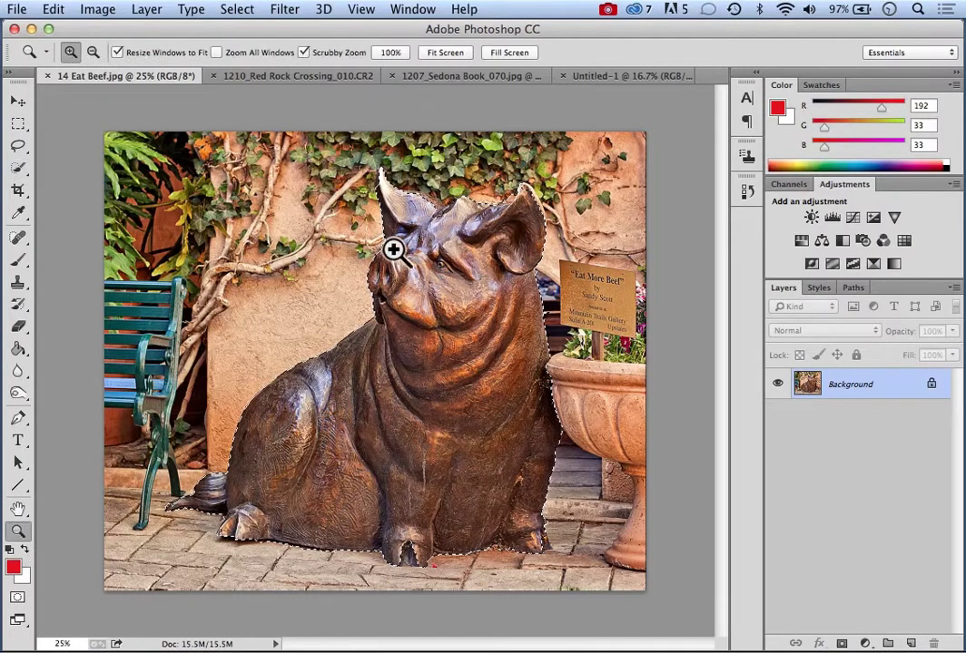
pyautogui.click(381, 184)
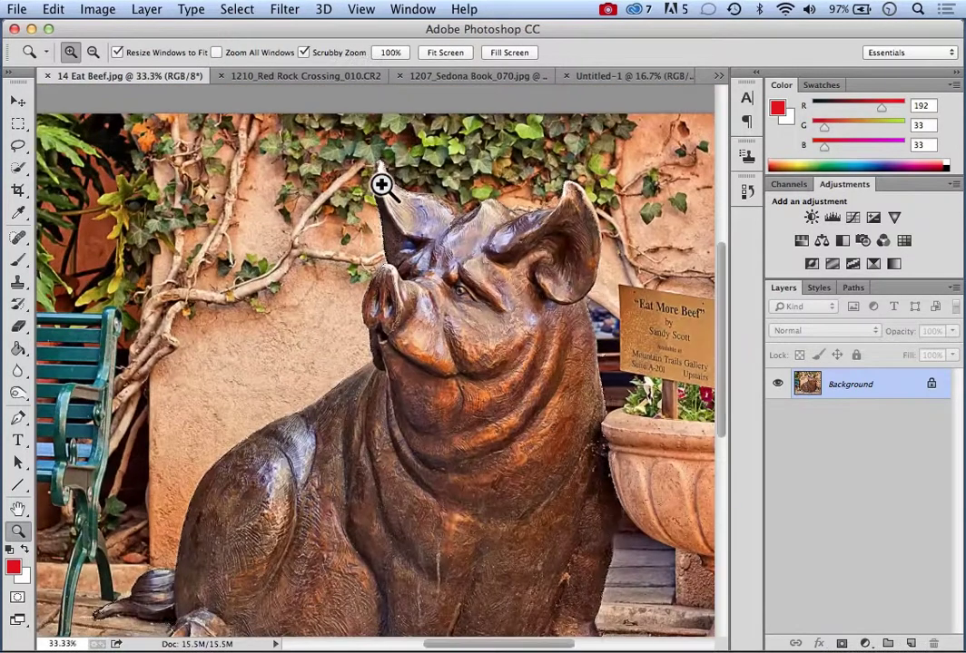
pyautogui.click(382, 184)
pyautogui.click(381, 184)
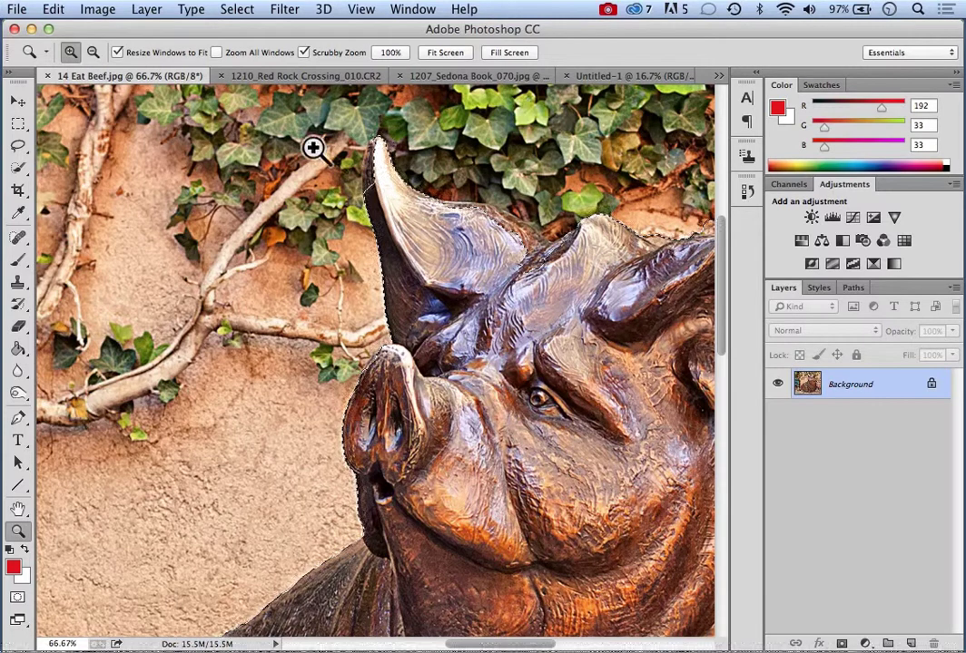
pyautogui.click(19, 170)
pyautogui.click(101, 51)
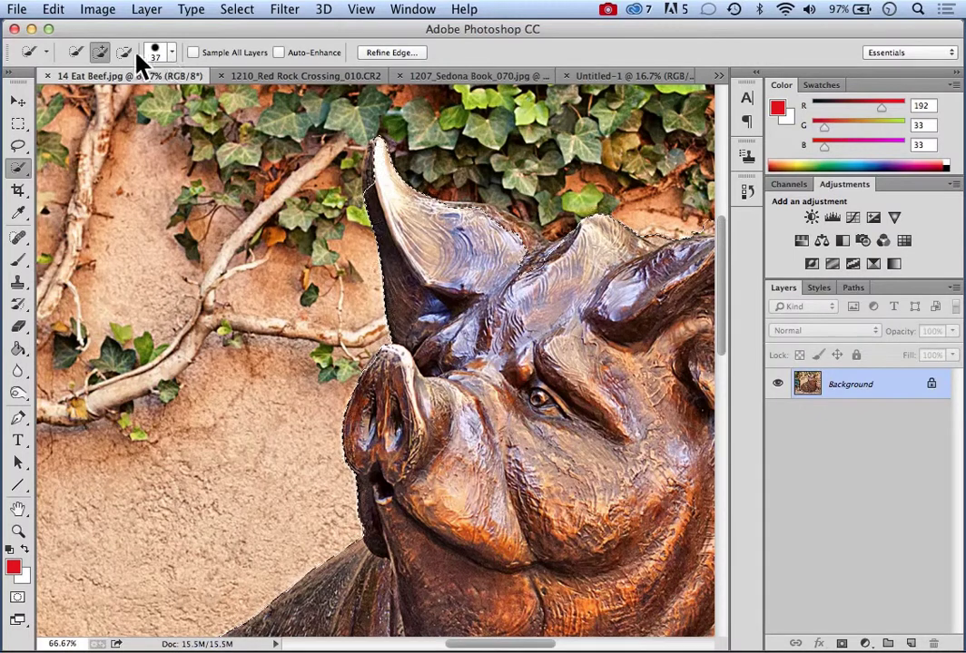
pyautogui.click(170, 54)
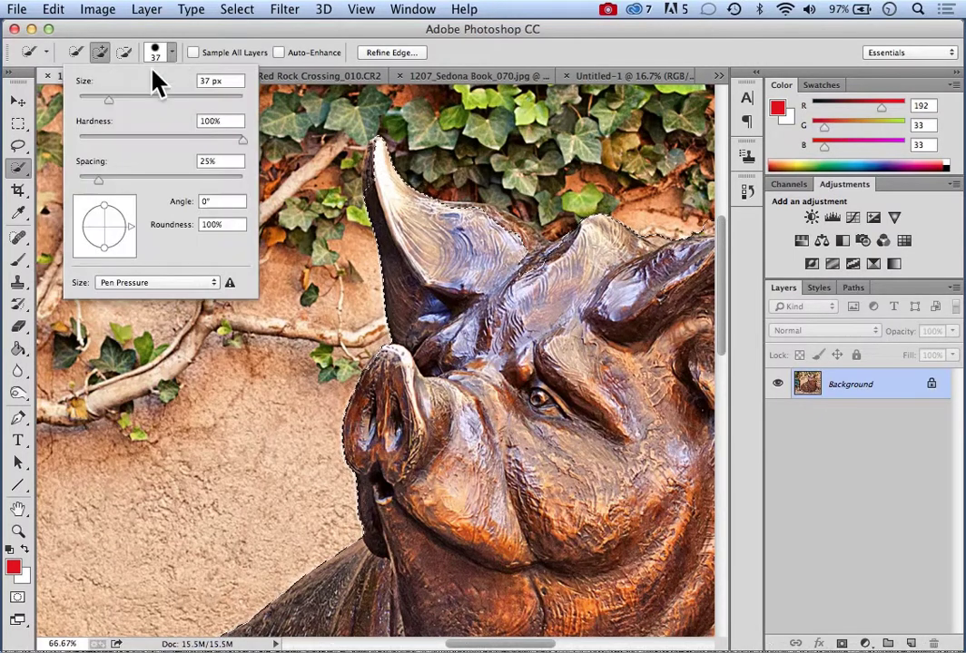
pyautogui.moveTo(108, 98); pyautogui.dragTo(91, 100)
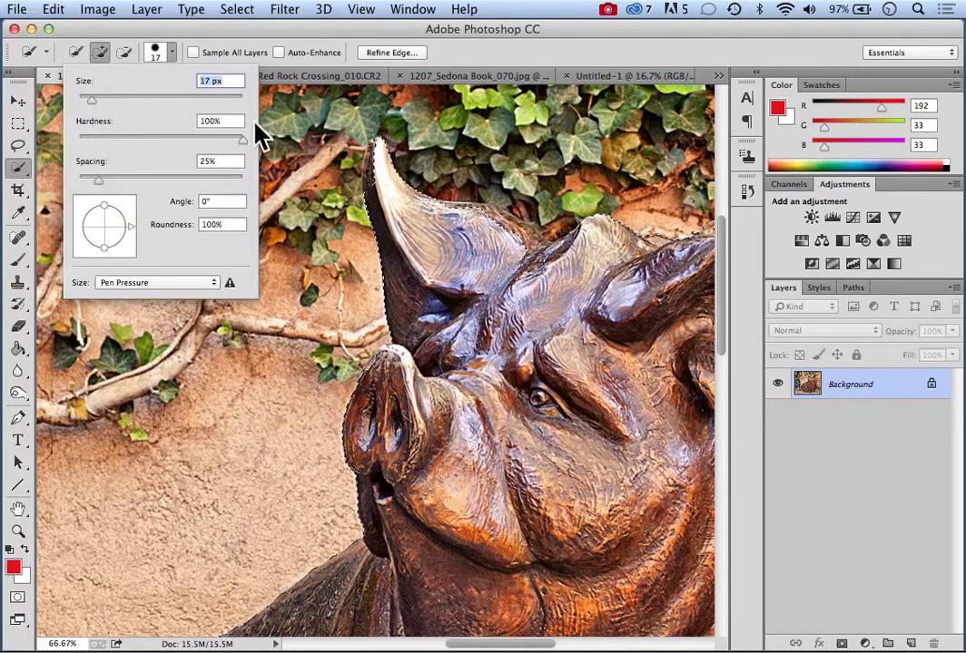
pyautogui.click(372, 197)
pyautogui.moveTo(372, 198); pyautogui.dragTo(377, 148)
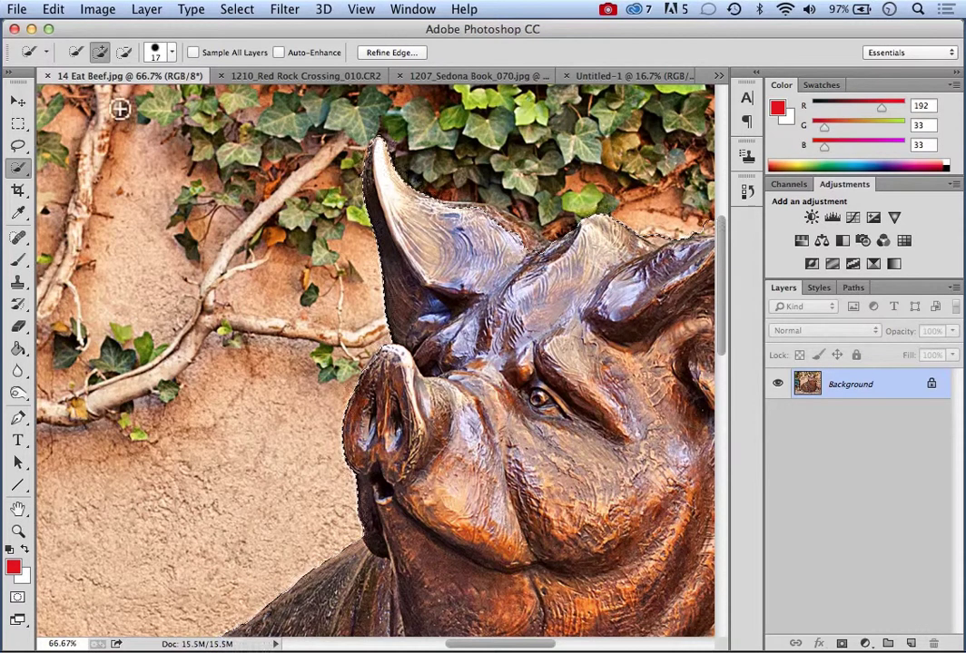
# Subtract the strip of wall and ivy between the pig's head and its larger ear from the selection.
pyautogui.click(124, 53)
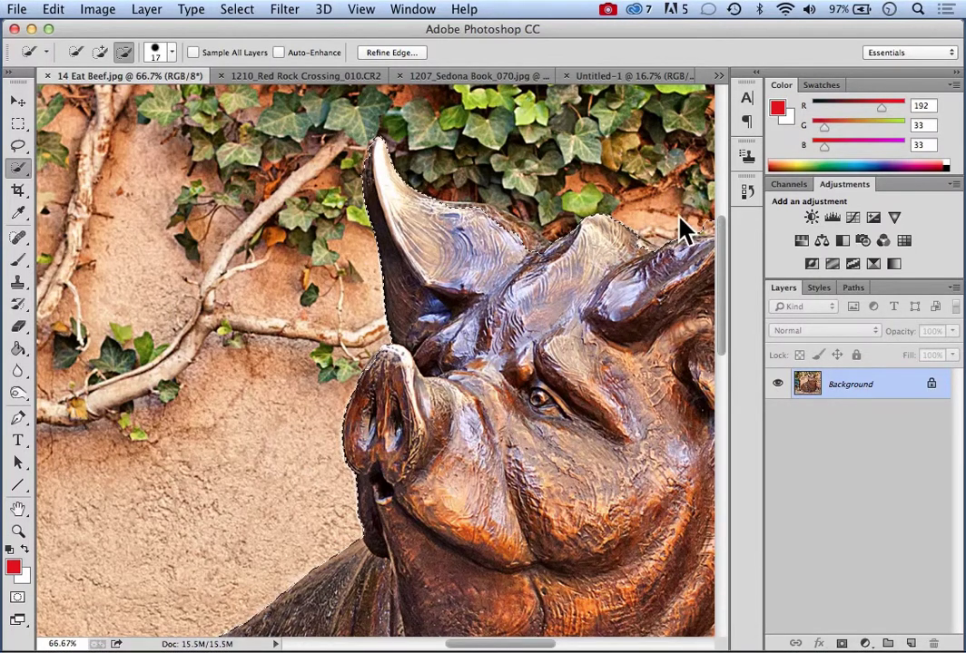
pyautogui.click(99, 52)
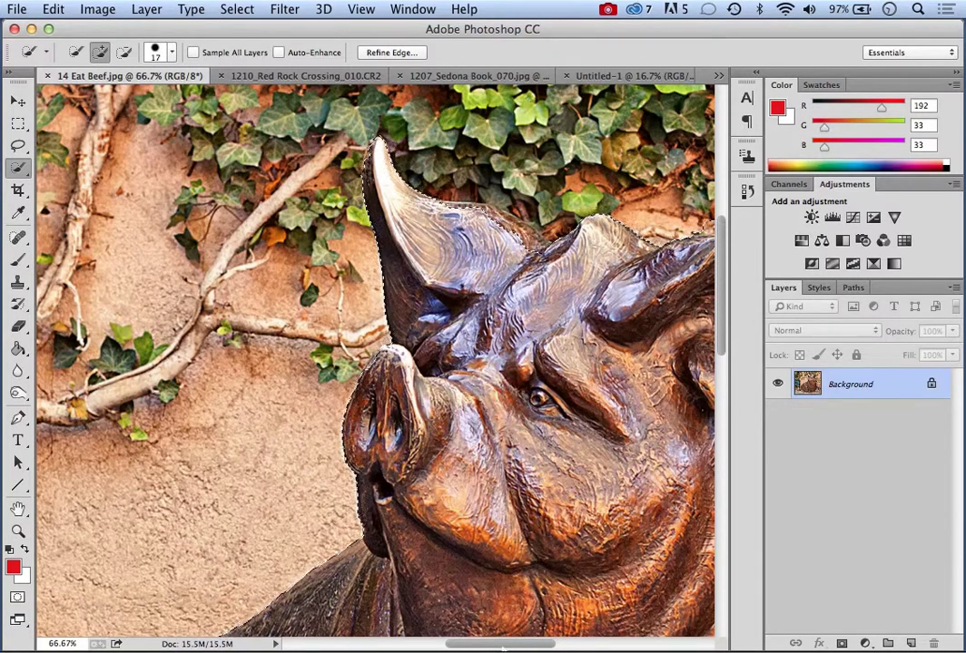
pyautogui.moveTo(503, 645); pyautogui.dragTo(534, 646)
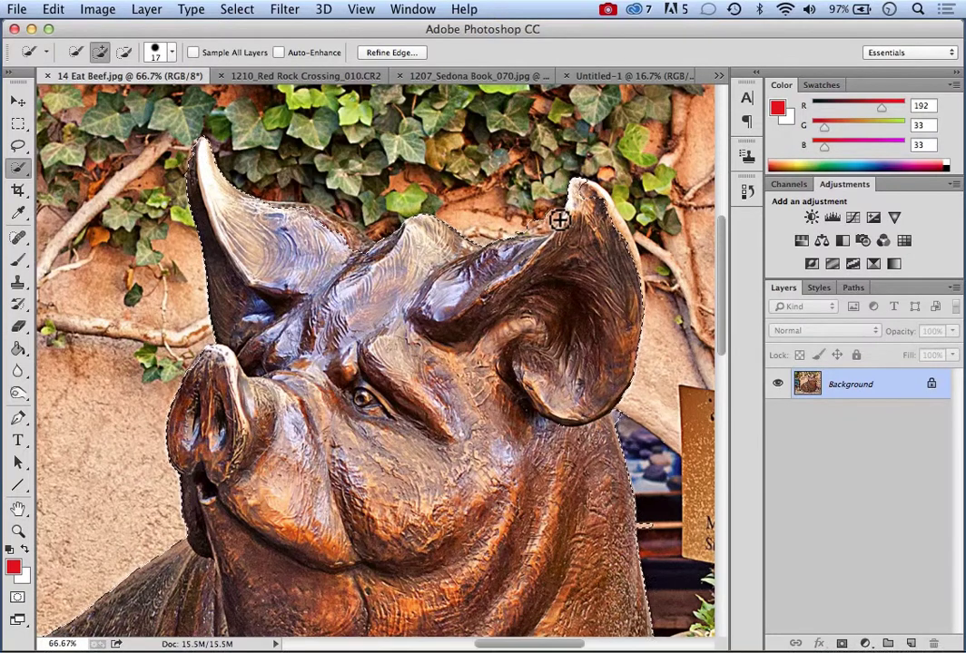
pyautogui.click(125, 53)
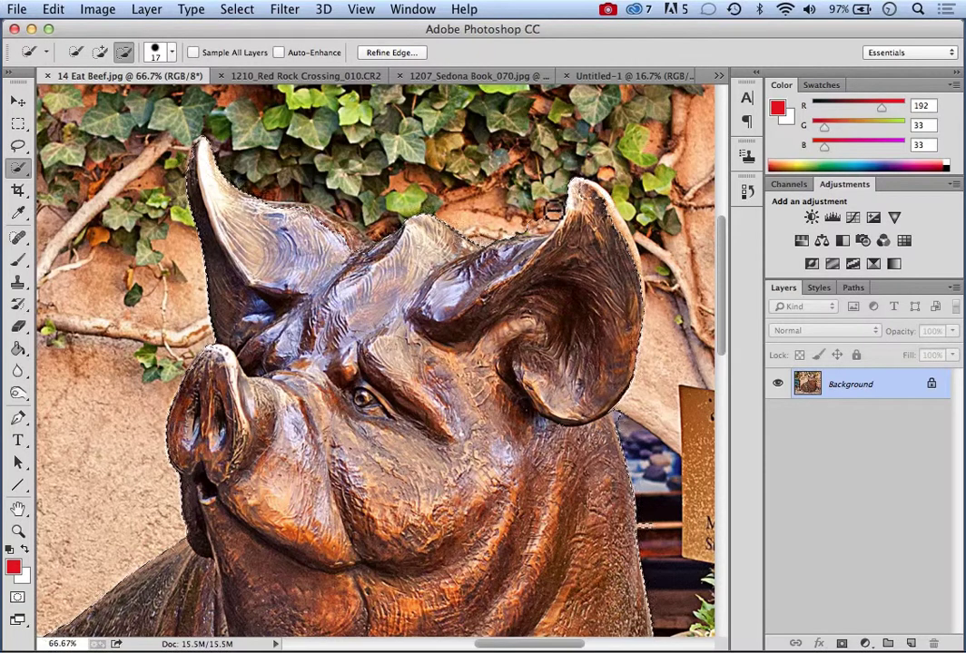
pyautogui.moveTo(553, 211); pyautogui.dragTo(536, 230)
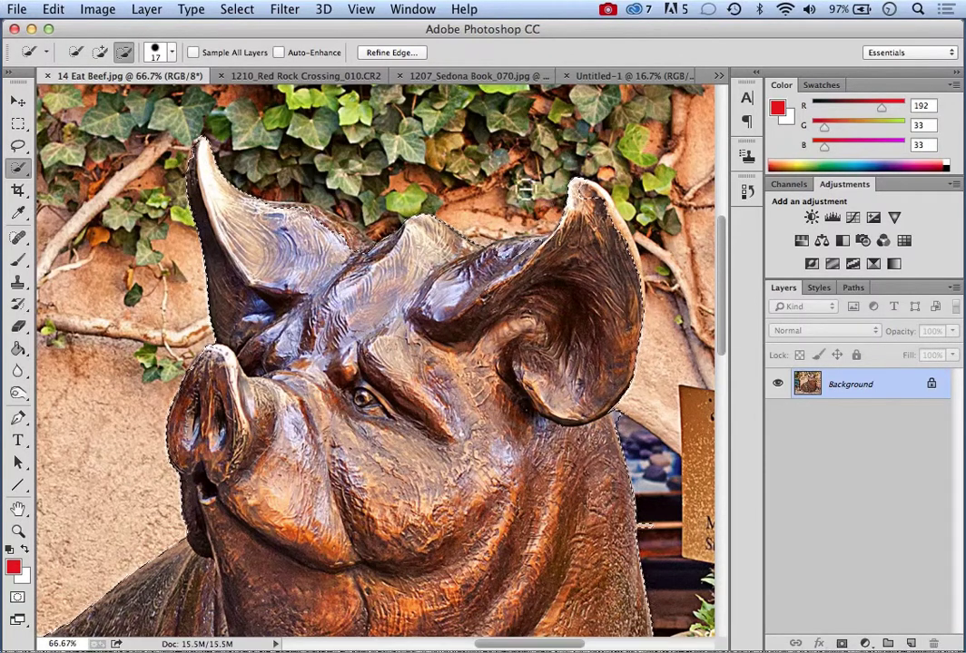
pyautogui.click(99, 52)
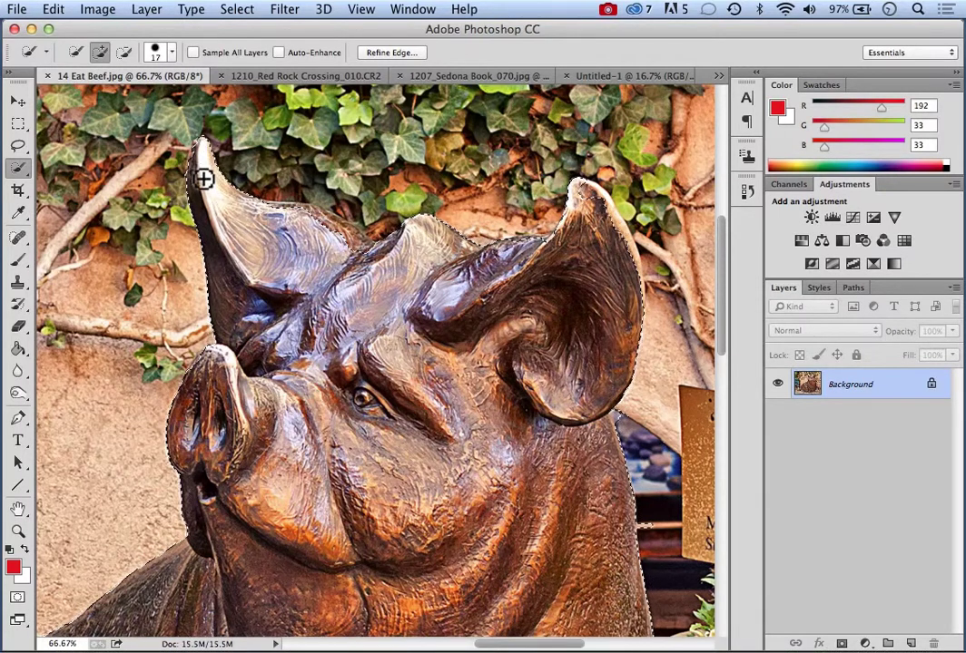
# Refine the selection around both ears, adding the missing ear edges and subtracting the wall and vine spill beside the larger ear.
pyautogui.click(201, 149)
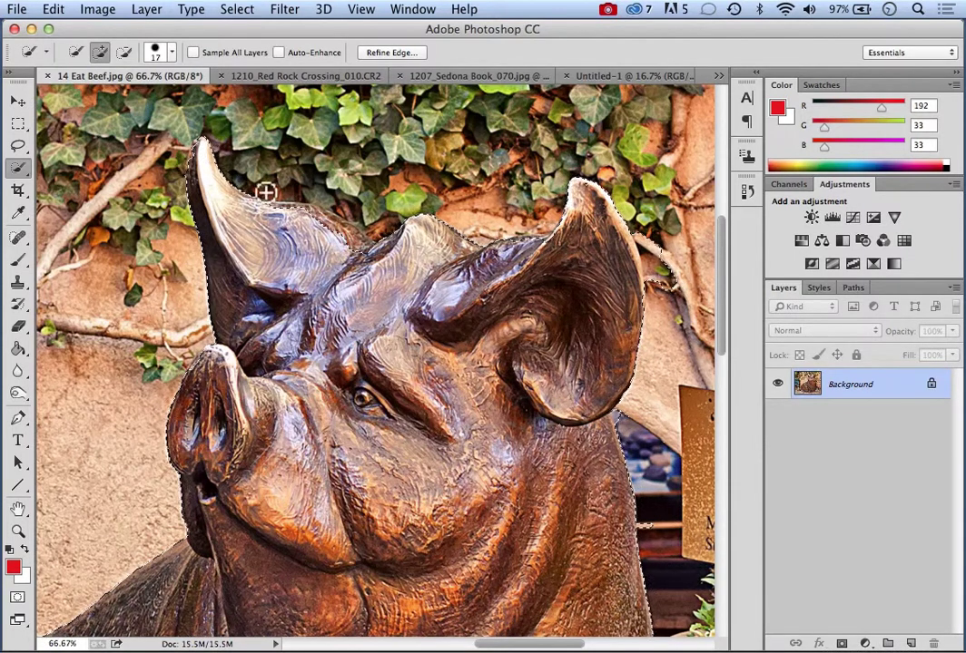
pyautogui.click(123, 51)
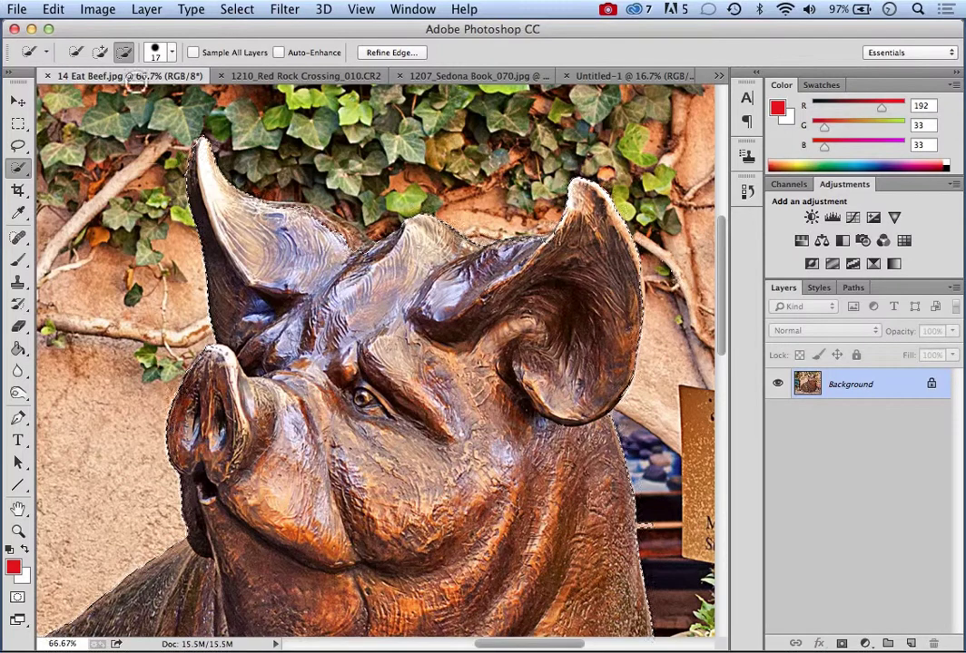
pyautogui.click(99, 52)
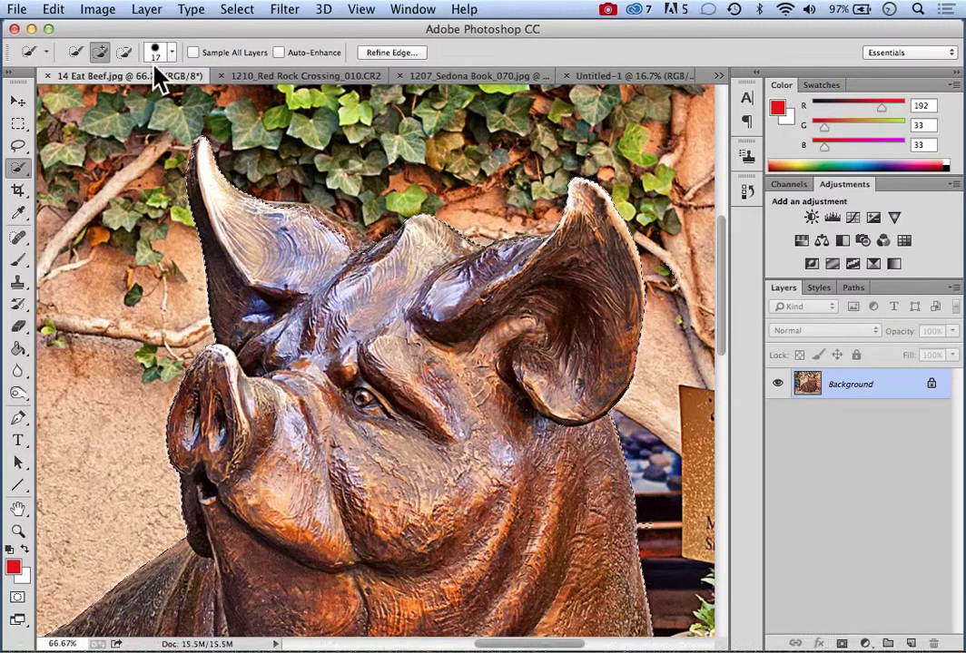
pyautogui.click(123, 52)
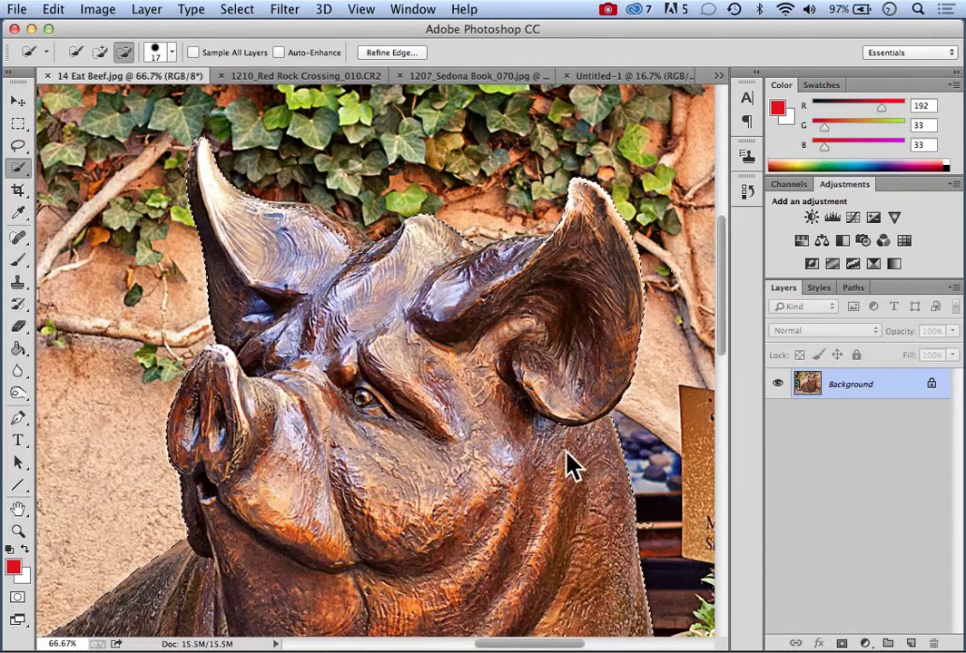
pyautogui.click(100, 52)
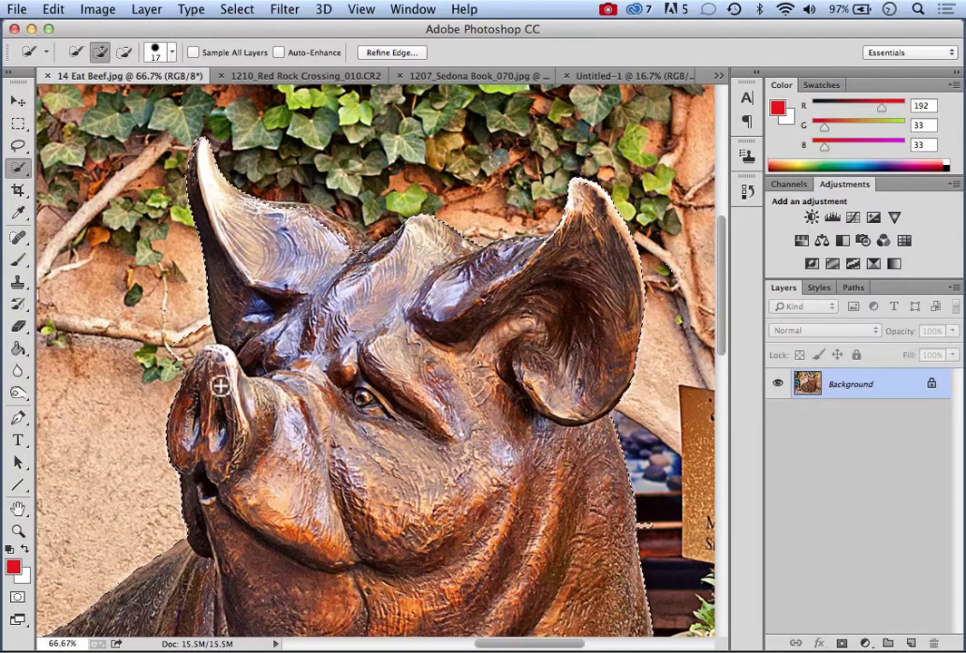
pyautogui.click(123, 52)
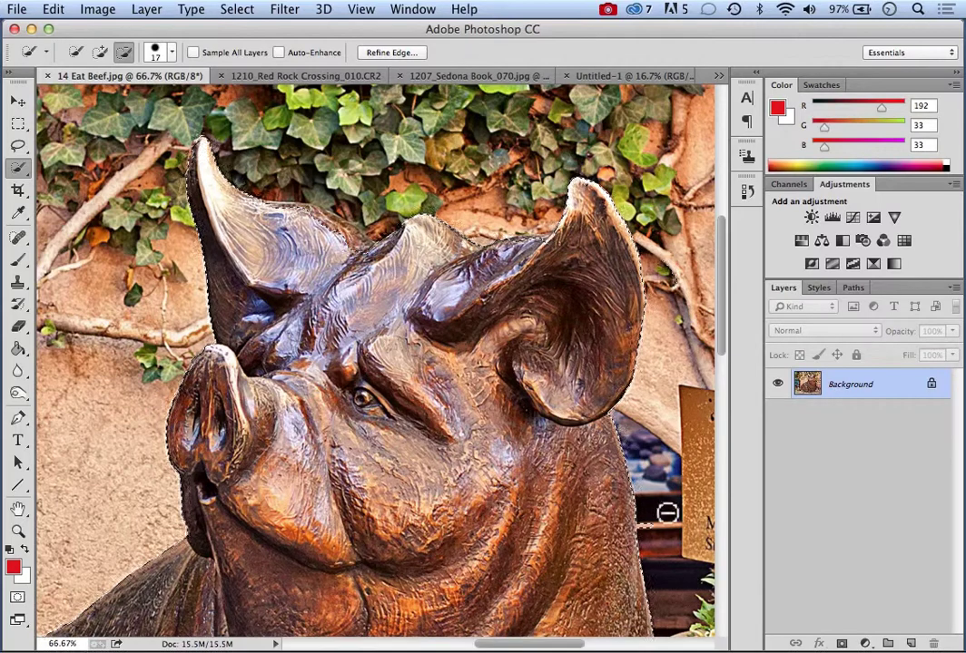
# Clean up the selection around the front hooves, trimming the paving beside the outer hoof and adding the gap within the nearer hoof.
pyautogui.moveTo(726, 354); pyautogui.dragTo(715, 513)
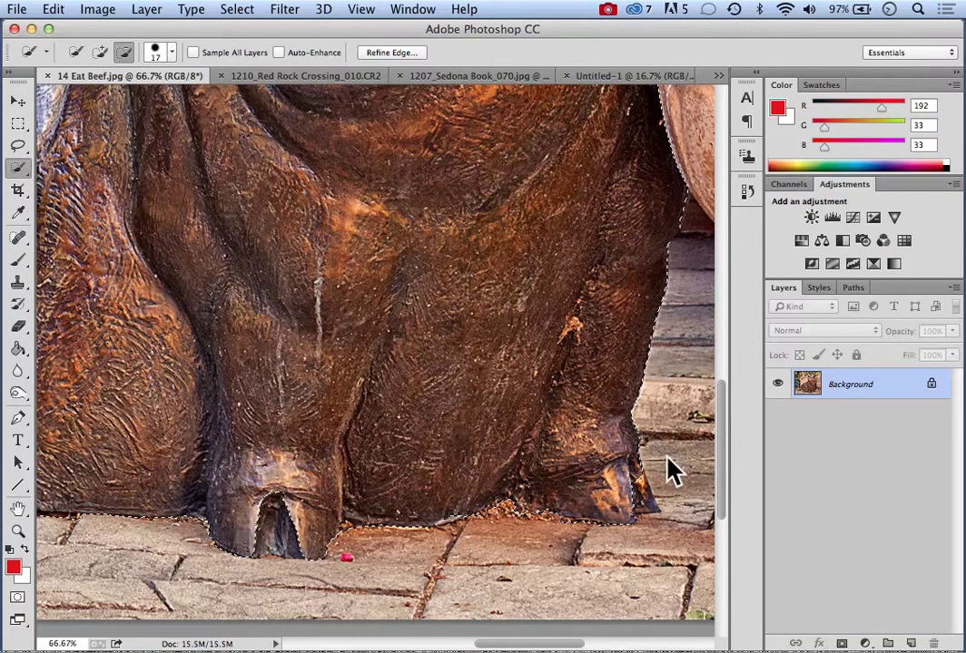
pyautogui.click(99, 51)
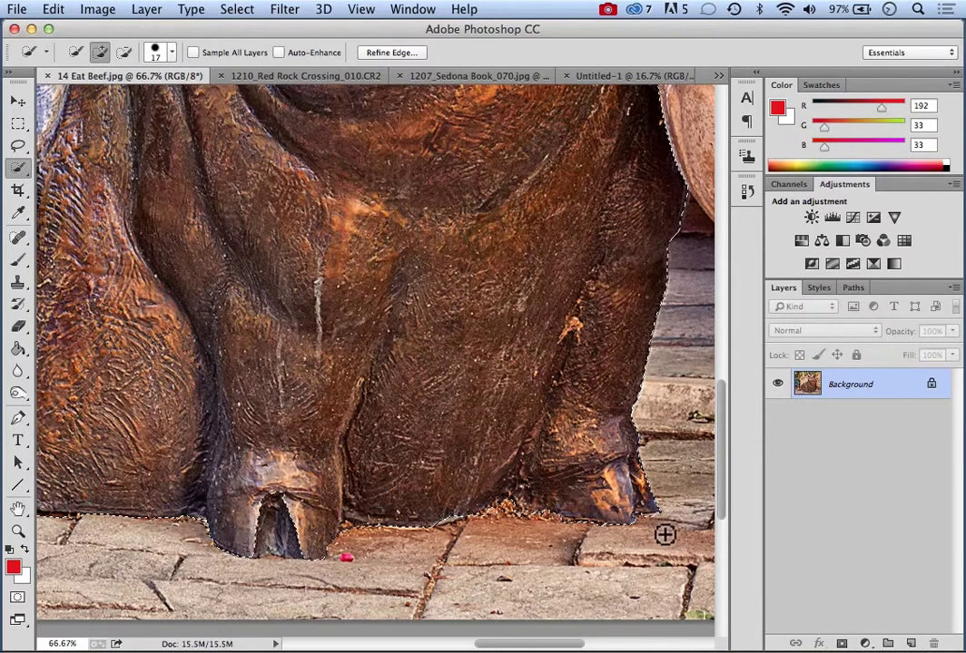
pyautogui.click(125, 52)
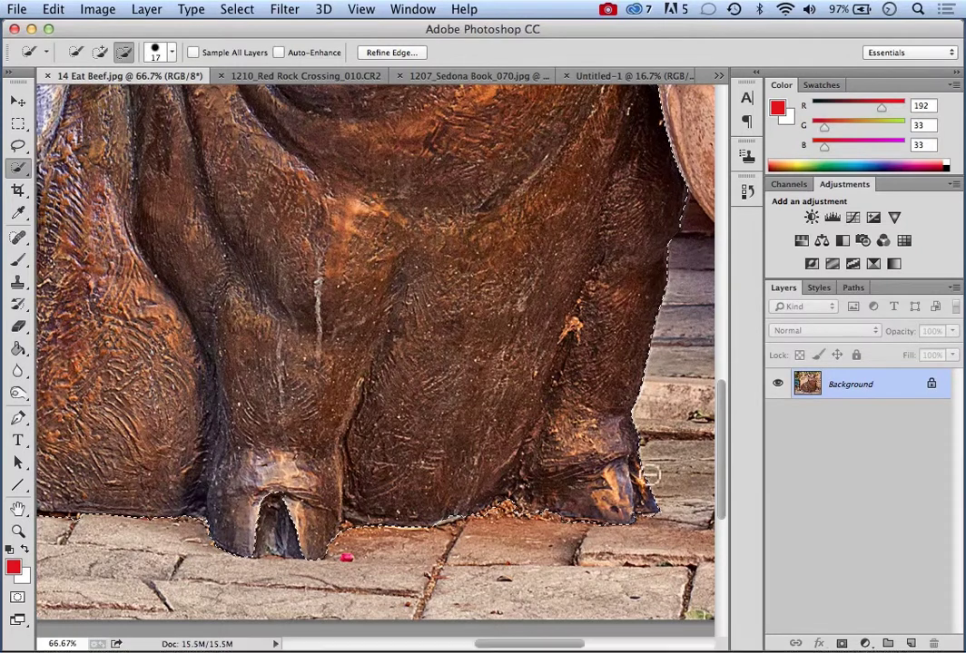
pyautogui.moveTo(649, 524); pyautogui.dragTo(668, 548)
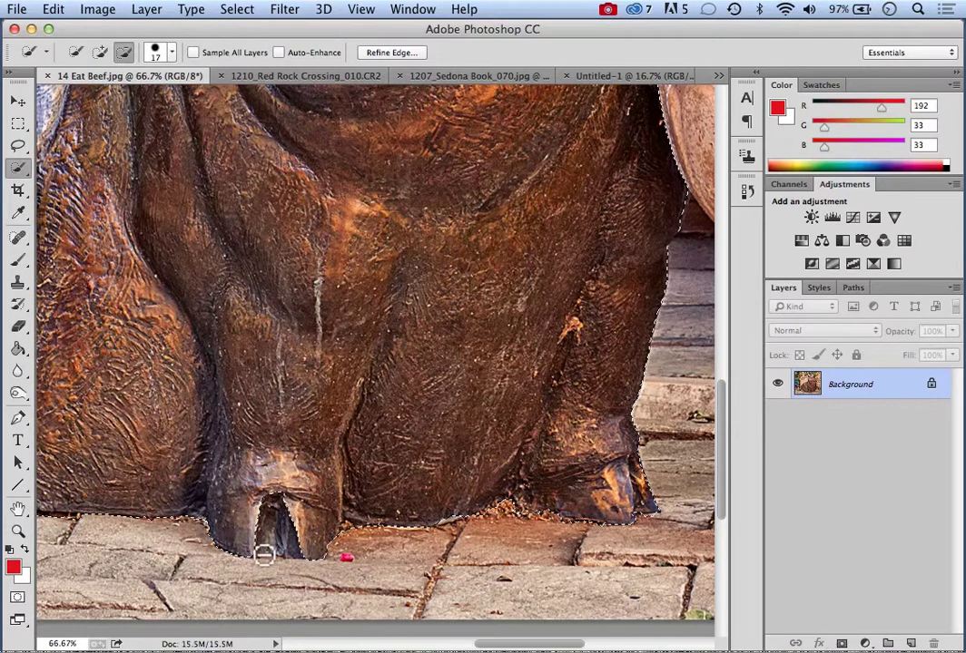
pyautogui.click(99, 52)
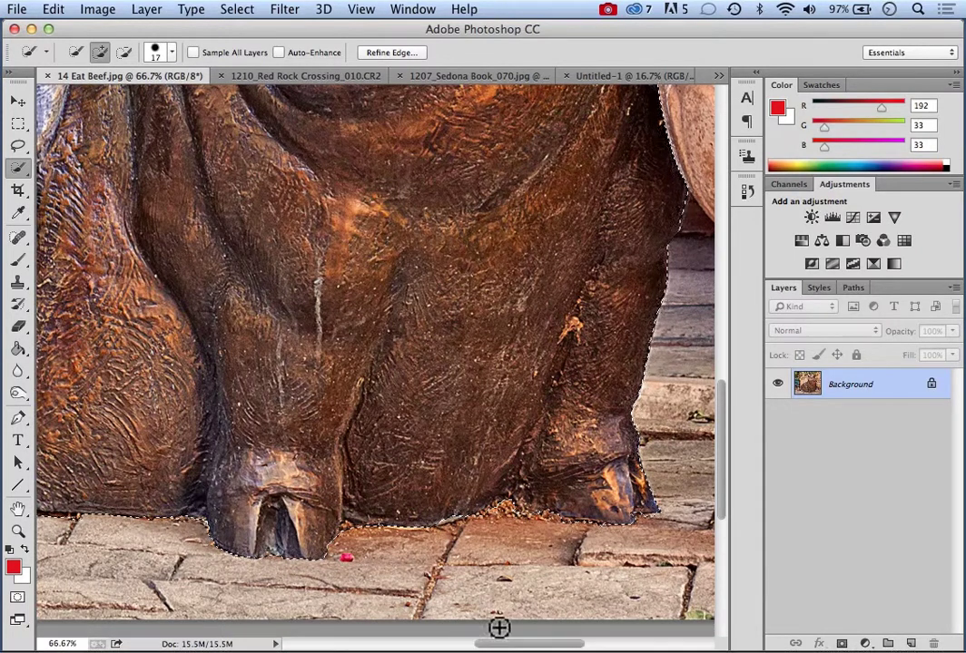
# Correct the selection along the pig's lower belly edge, subtracting the paving behind the rear hoof and adding back the missing body edge.
pyautogui.moveTo(502, 645)
pyautogui.mouseDown()
pyautogui.moveTo(362, 638)
pyautogui.moveTo(425, 638)
pyautogui.moveTo(416, 641)
pyautogui.mouseUp()
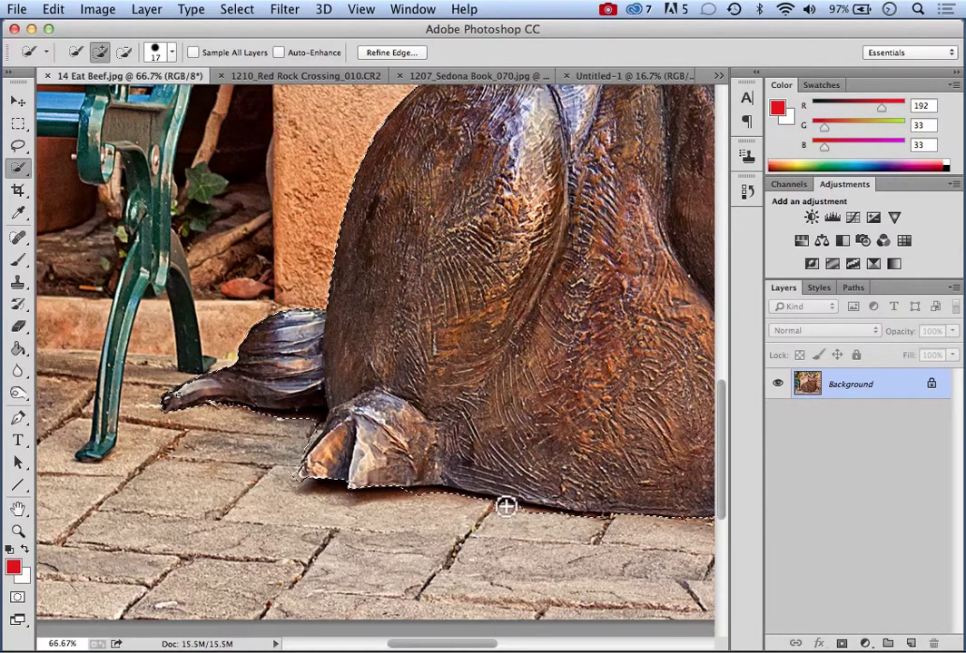
pyautogui.click(124, 52)
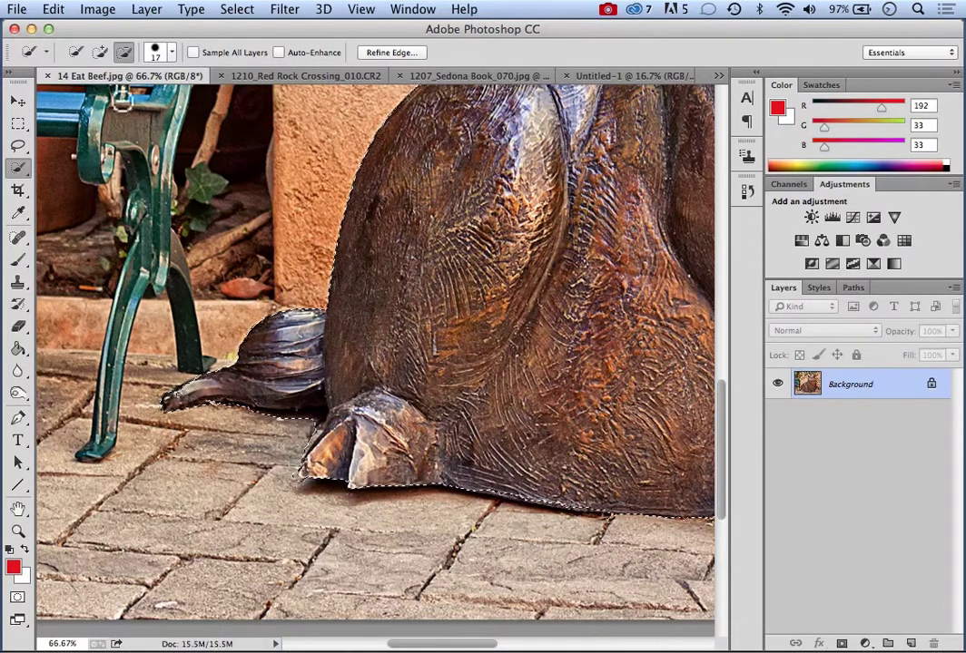
pyautogui.click(100, 52)
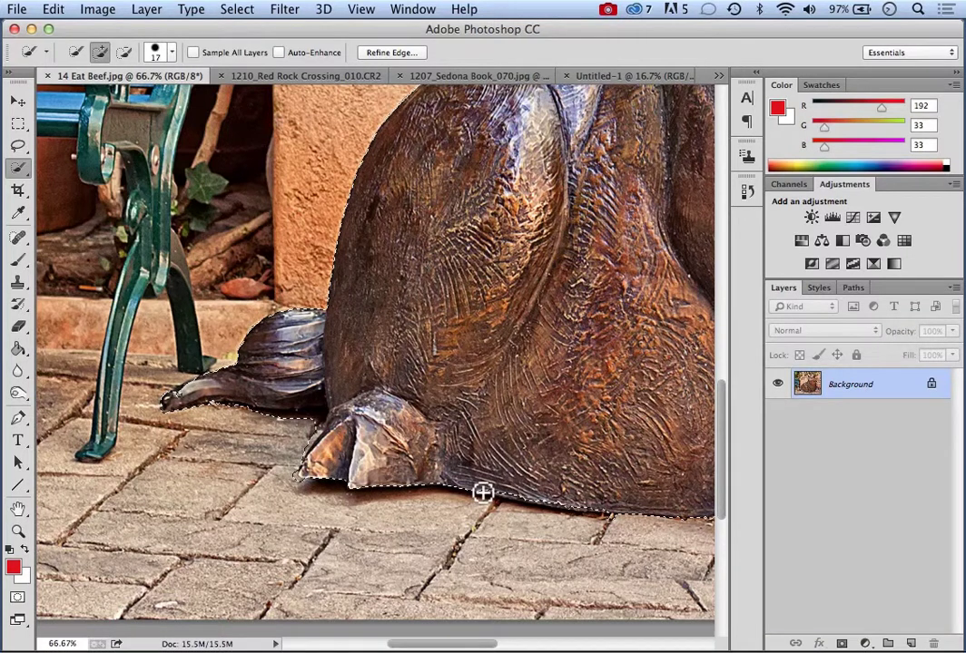
pyautogui.moveTo(498, 497); pyautogui.dragTo(604, 507)
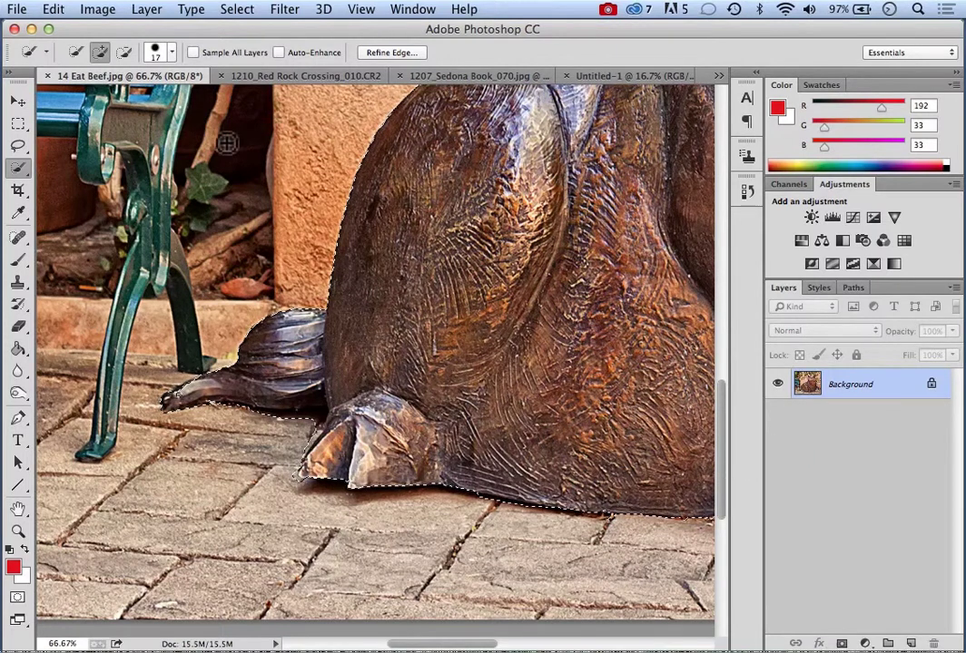
pyautogui.click(126, 51)
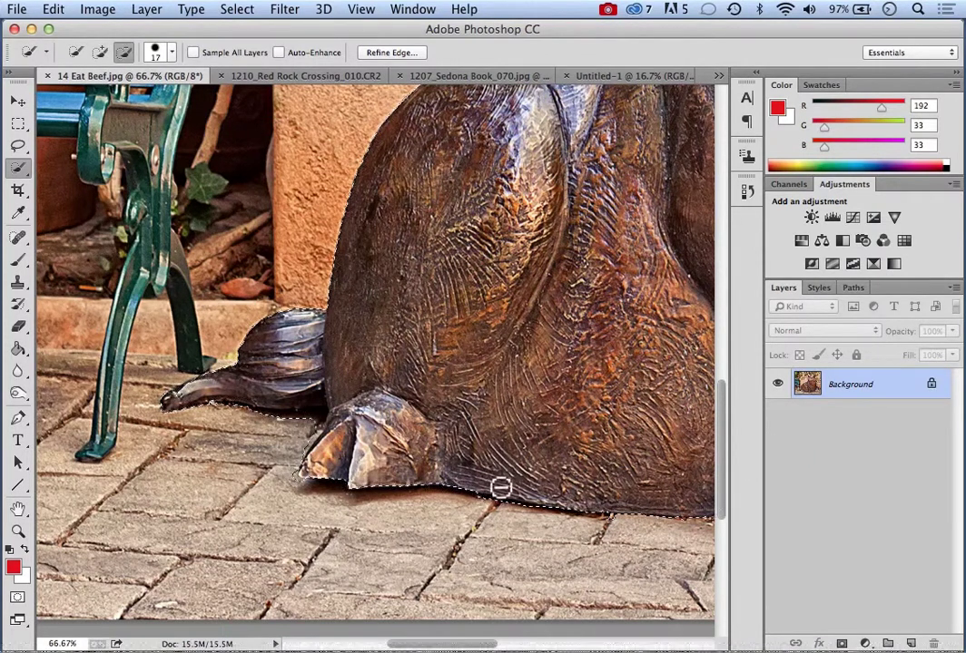
pyautogui.moveTo(515, 501); pyautogui.dragTo(487, 498)
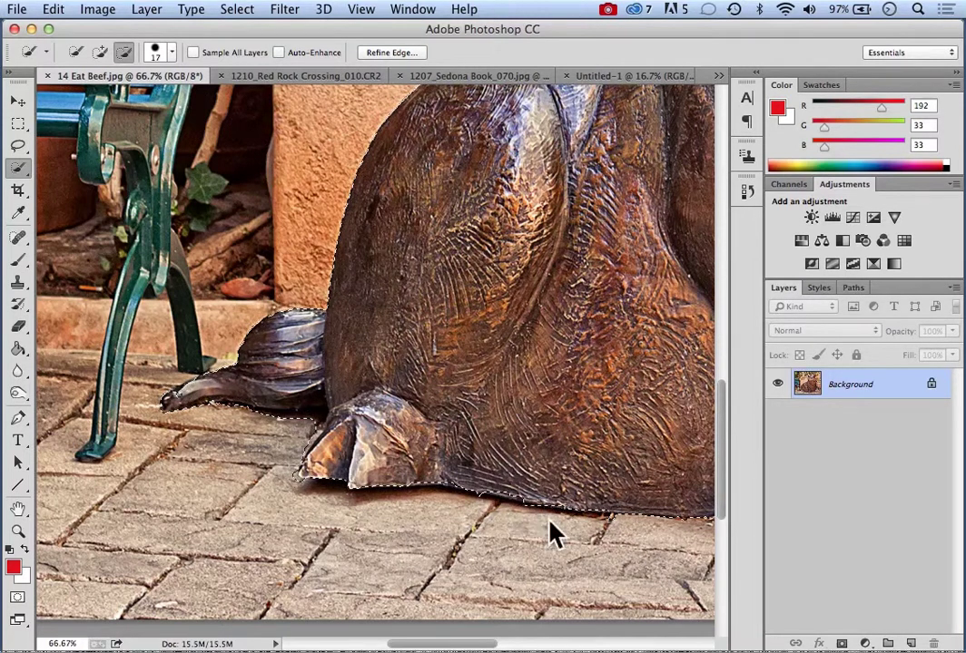
pyautogui.moveTo(547, 512)
pyautogui.mouseDown()
pyautogui.moveTo(576, 528)
pyautogui.moveTo(564, 525)
pyautogui.mouseUp()
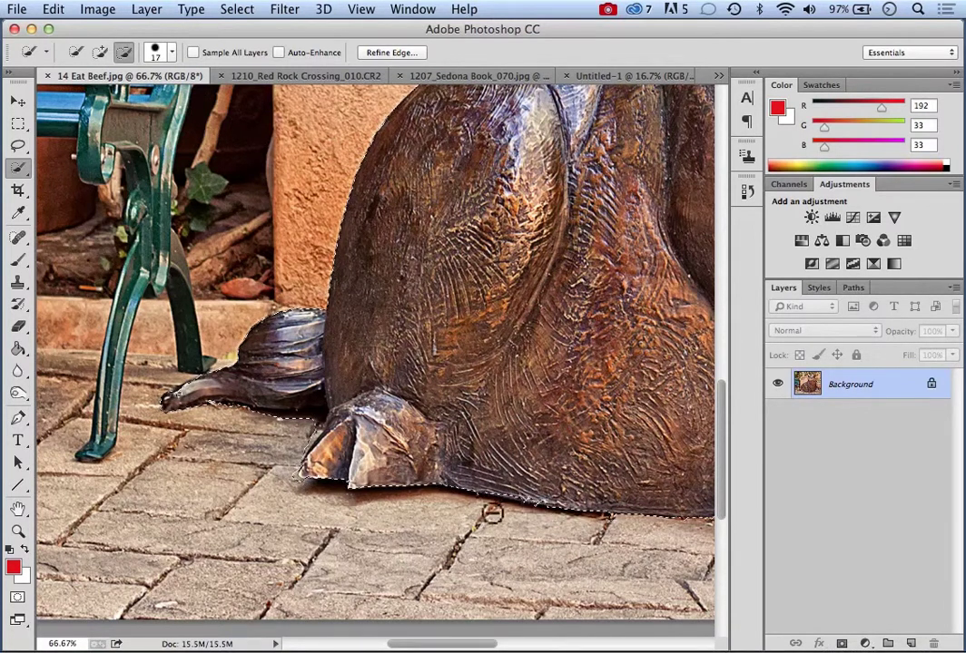
pyautogui.click(534, 508)
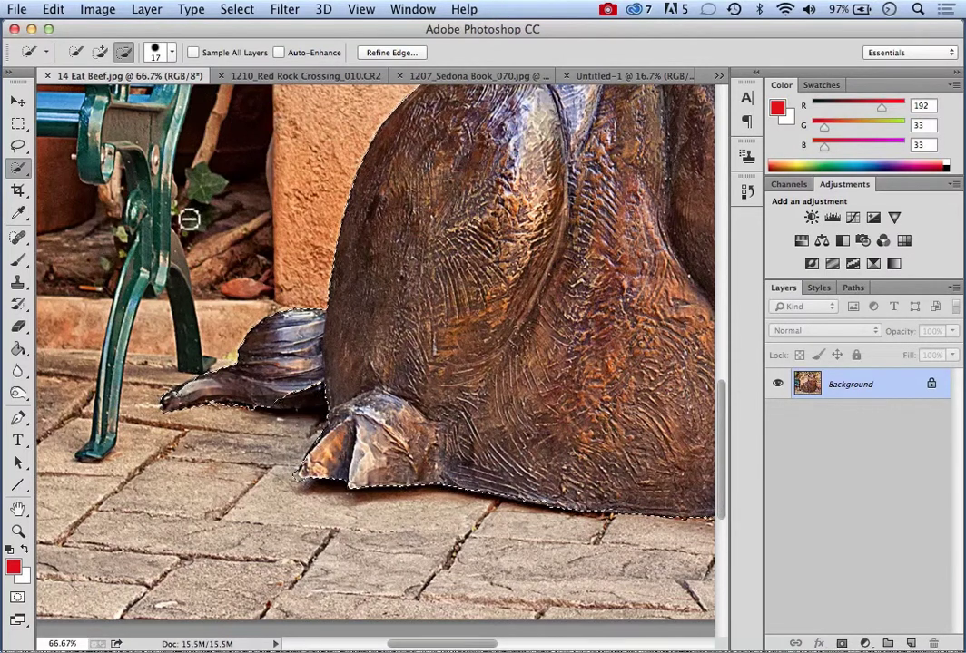
# Refine the selection along the underside of the tail and the bottom edge of the rear hoof.
pyautogui.click(101, 52)
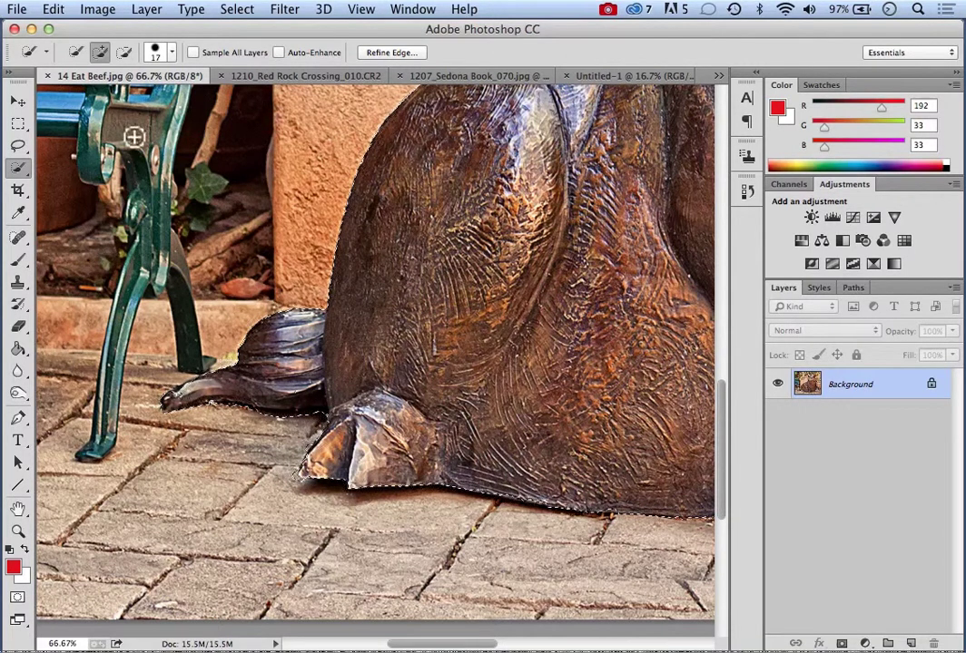
pyautogui.click(123, 51)
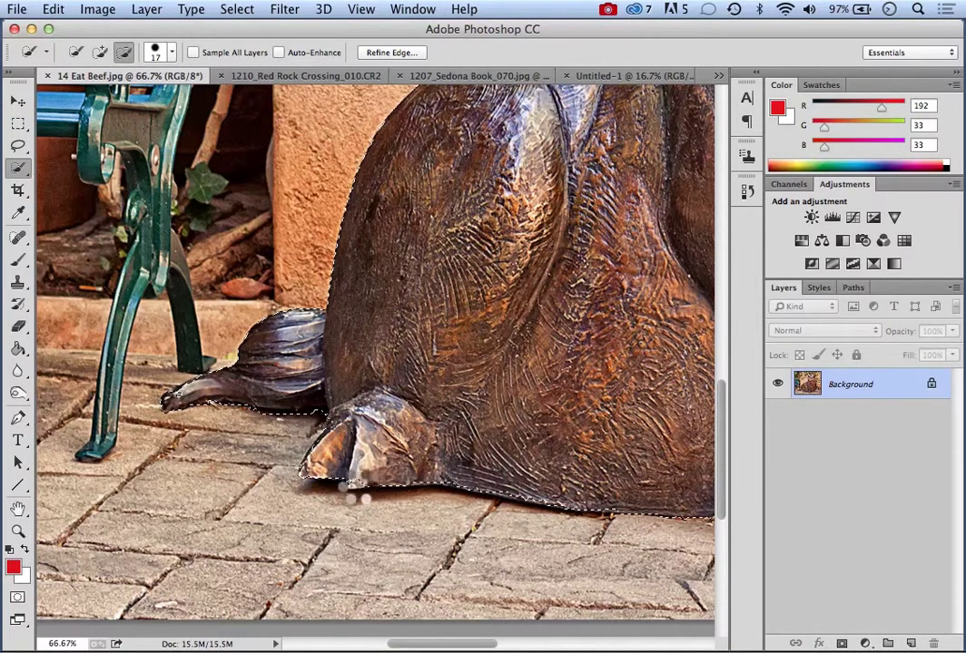
pyautogui.click(100, 51)
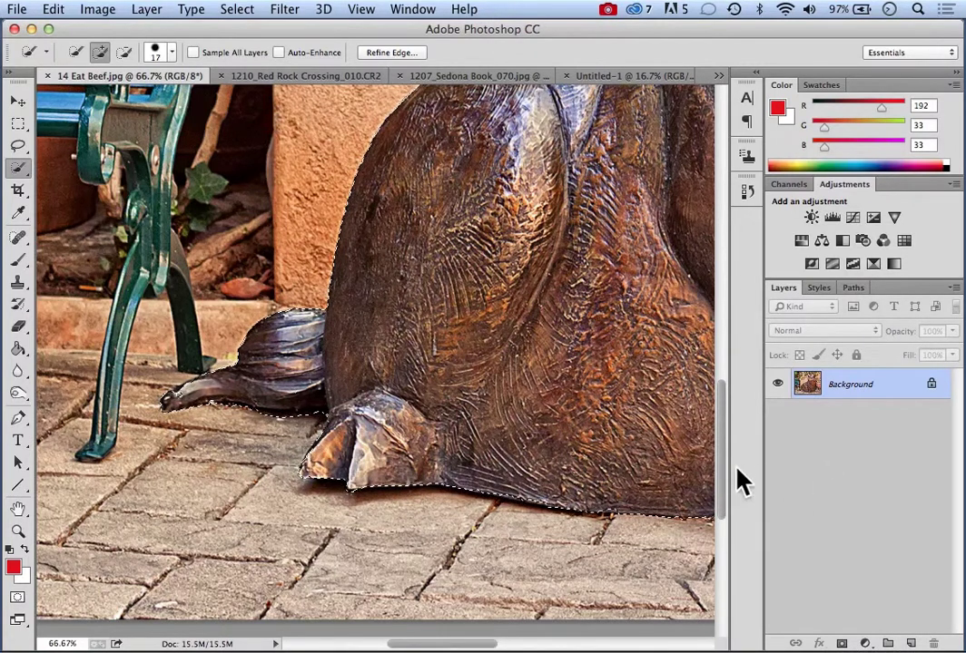
# Check the selection outline along the pig's back, belly and head, and fit the whole image on screen.
pyautogui.moveTo(720, 478); pyautogui.dragTo(729, 420)
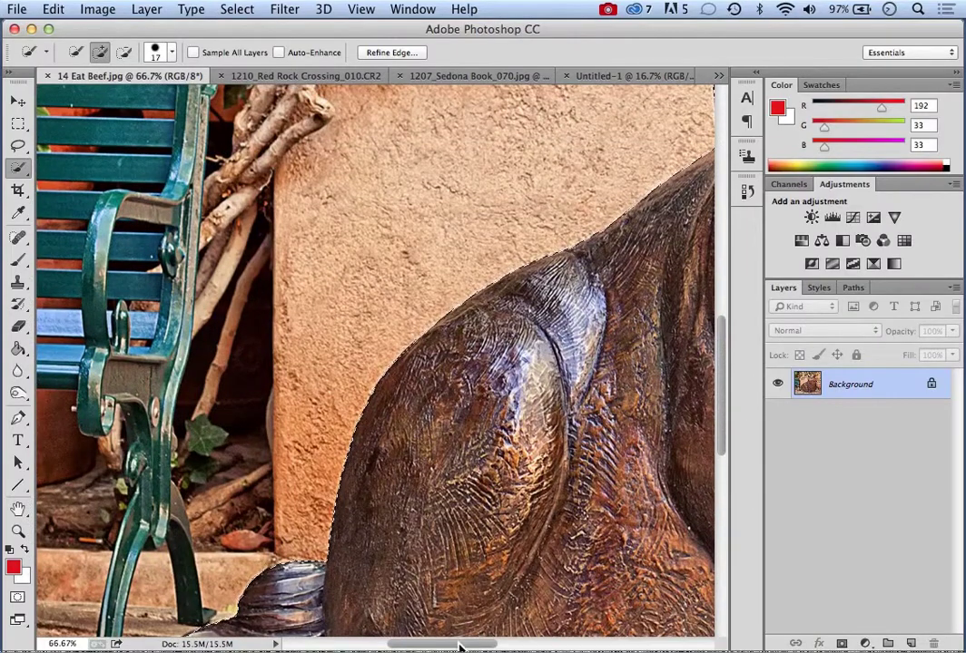
pyautogui.moveTo(459, 643); pyautogui.dragTo(485, 646)
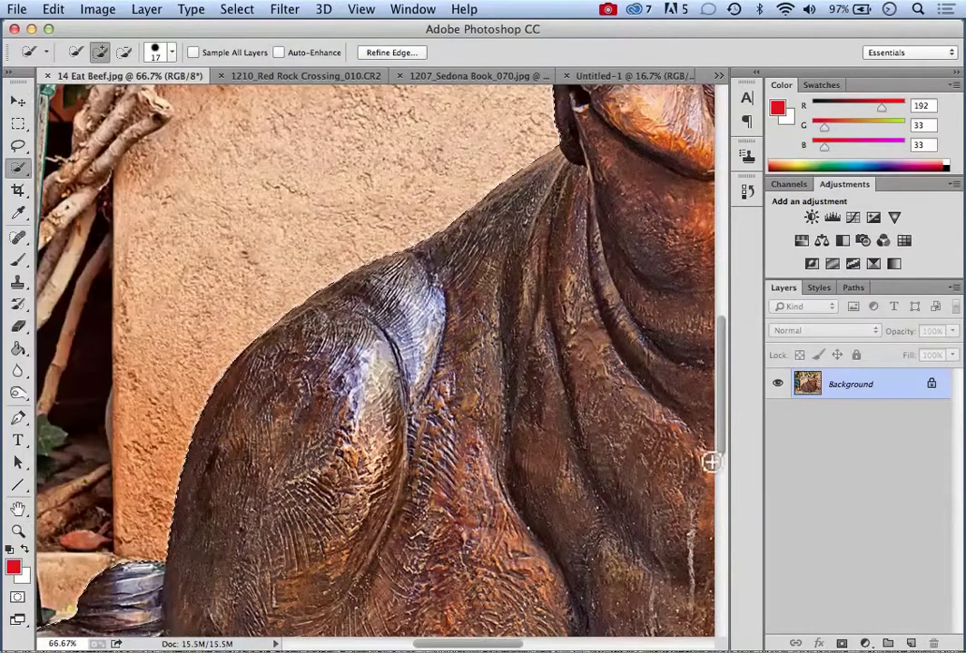
pyautogui.moveTo(721, 442); pyautogui.dragTo(720, 485)
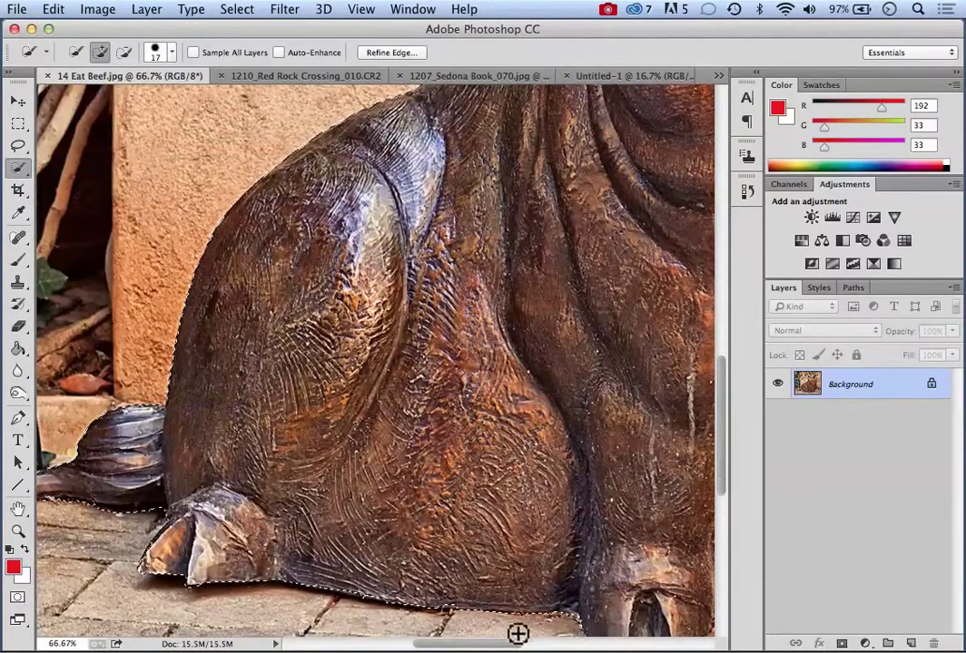
pyautogui.moveTo(498, 645); pyautogui.dragTo(486, 645)
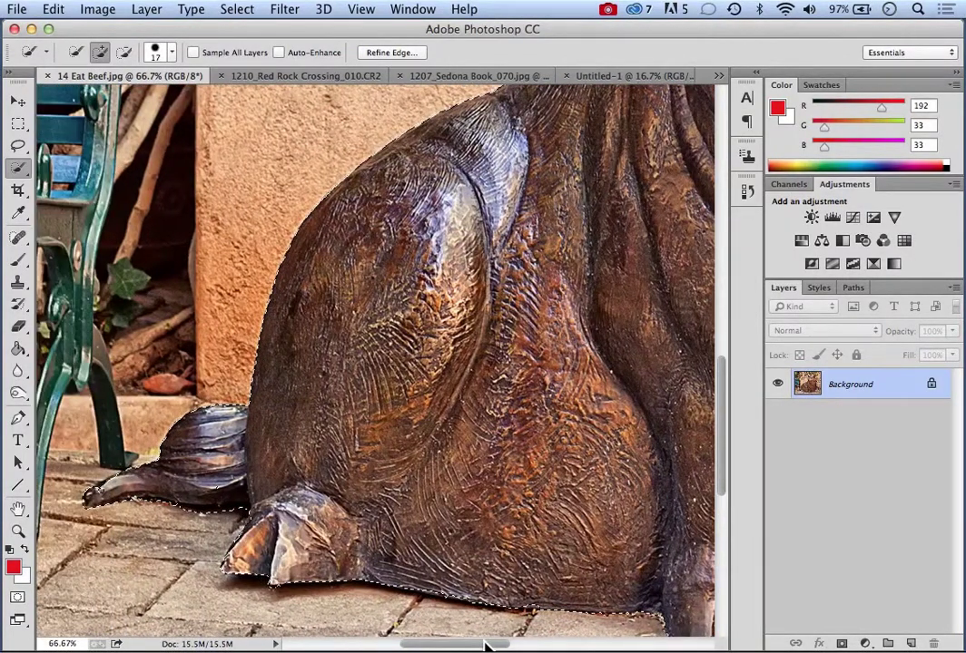
pyautogui.moveTo(486, 646); pyautogui.dragTo(524, 645)
pyautogui.moveTo(719, 481); pyautogui.dragTo(746, 334)
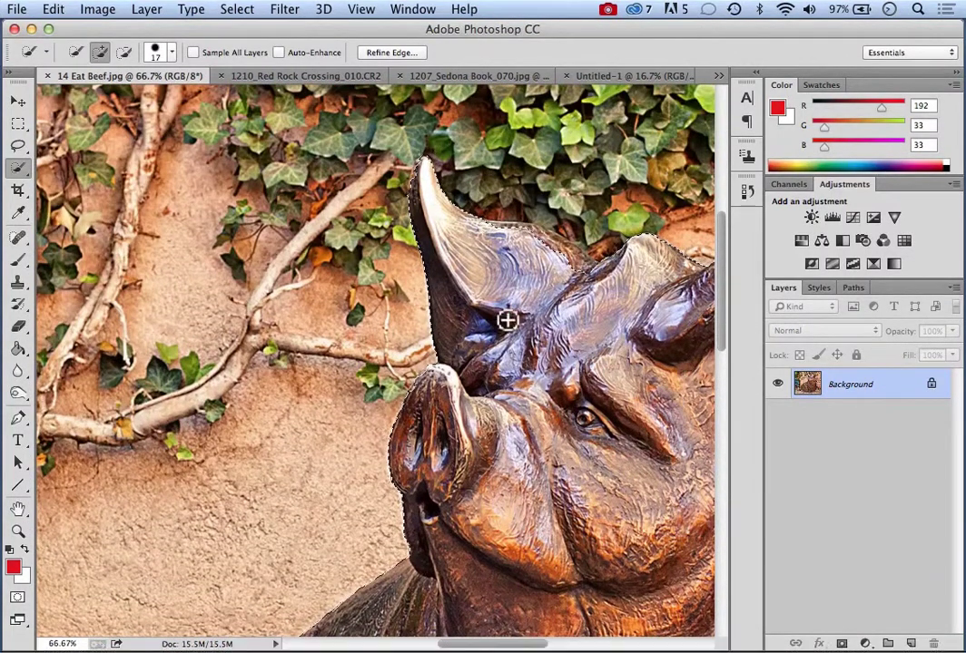
pyautogui.click(18, 533)
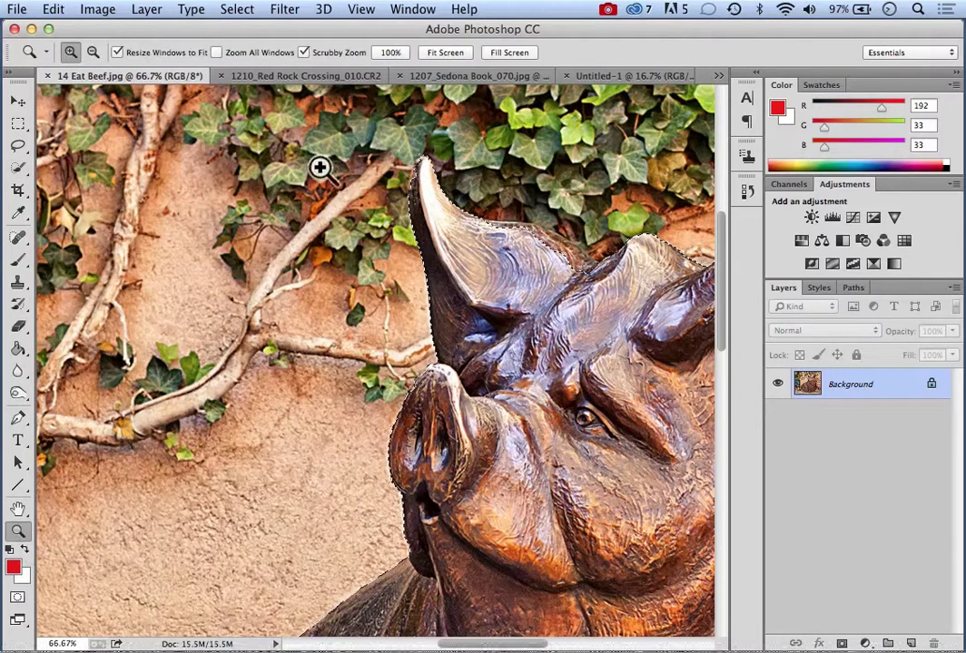
pyautogui.click(458, 55)
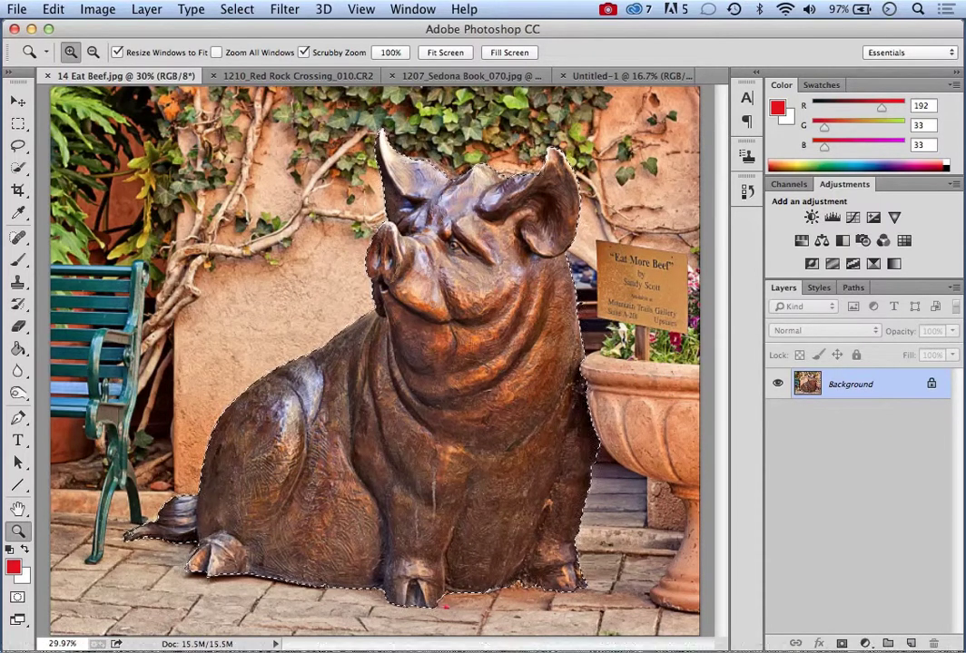
# Output the pig's Quick Selection through Refine Edge as a new layer with a layer mask.
pyautogui.click(18, 169)
pyautogui.click(124, 51)
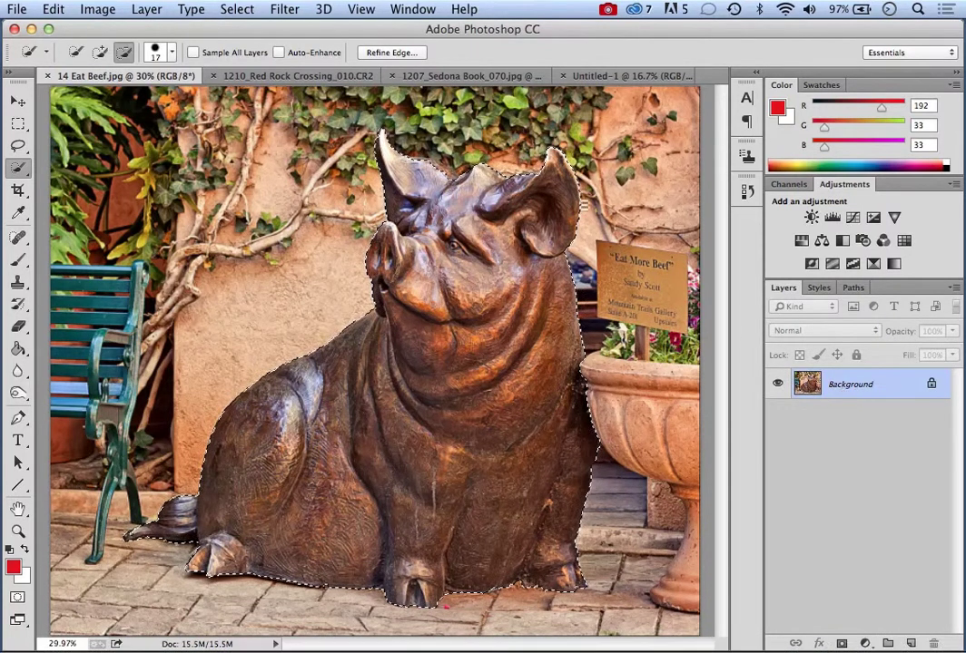
pyautogui.click(389, 54)
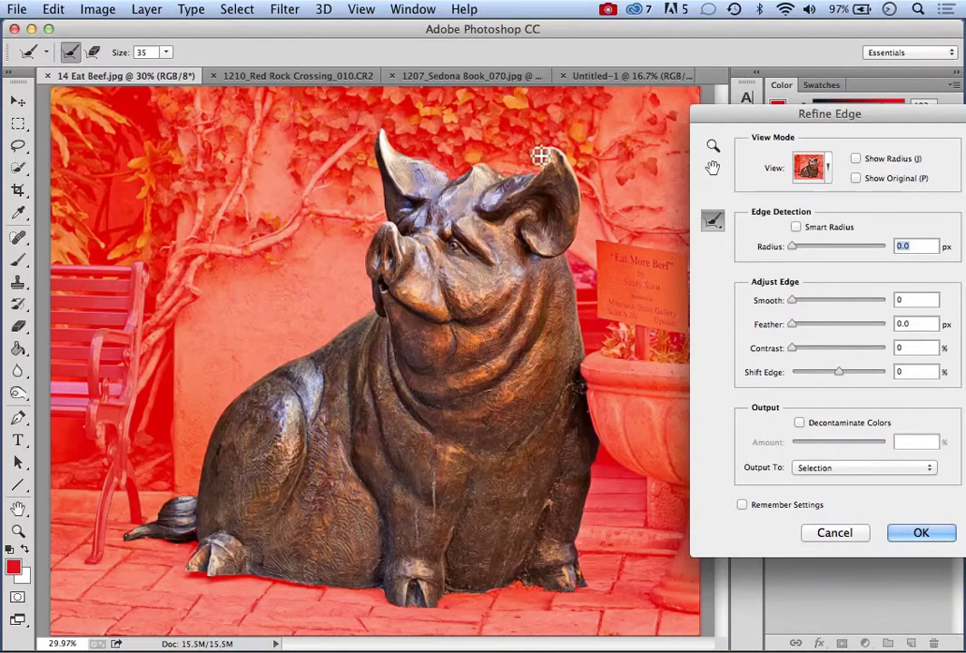
pyautogui.click(928, 467)
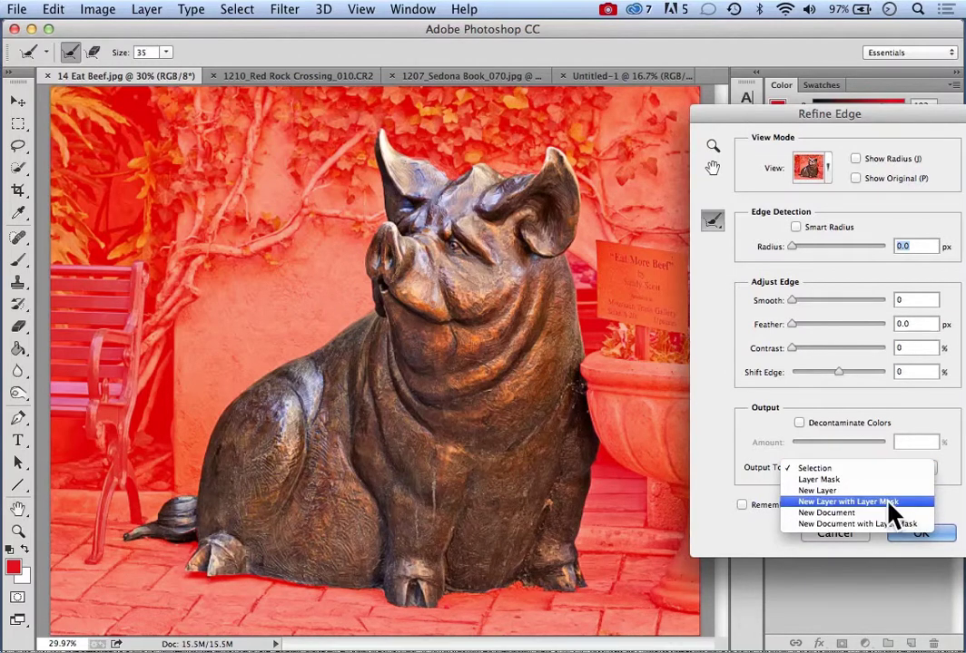
pyautogui.click(888, 502)
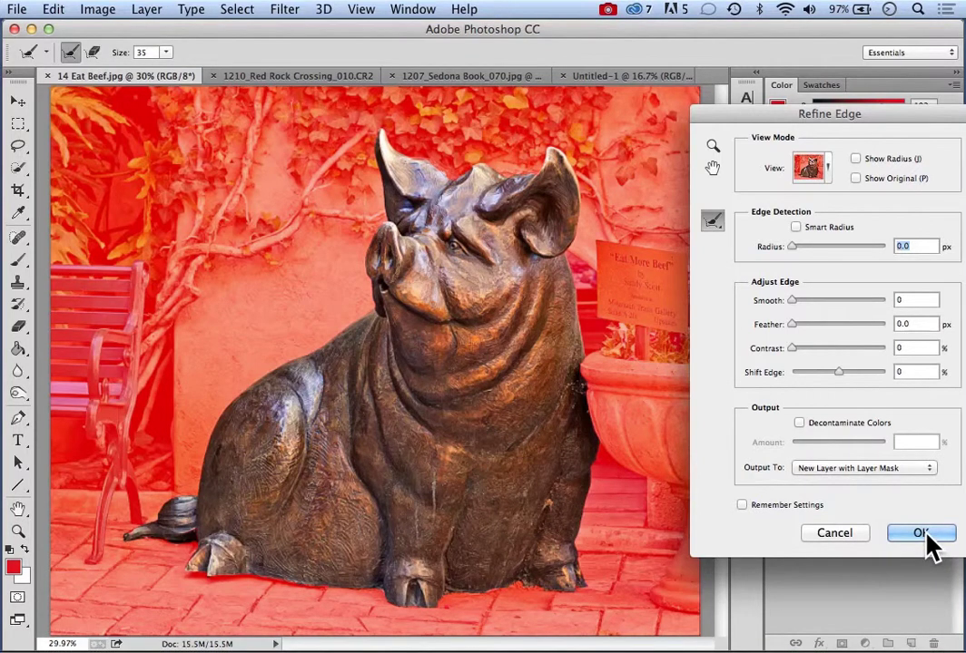
pyautogui.click(922, 533)
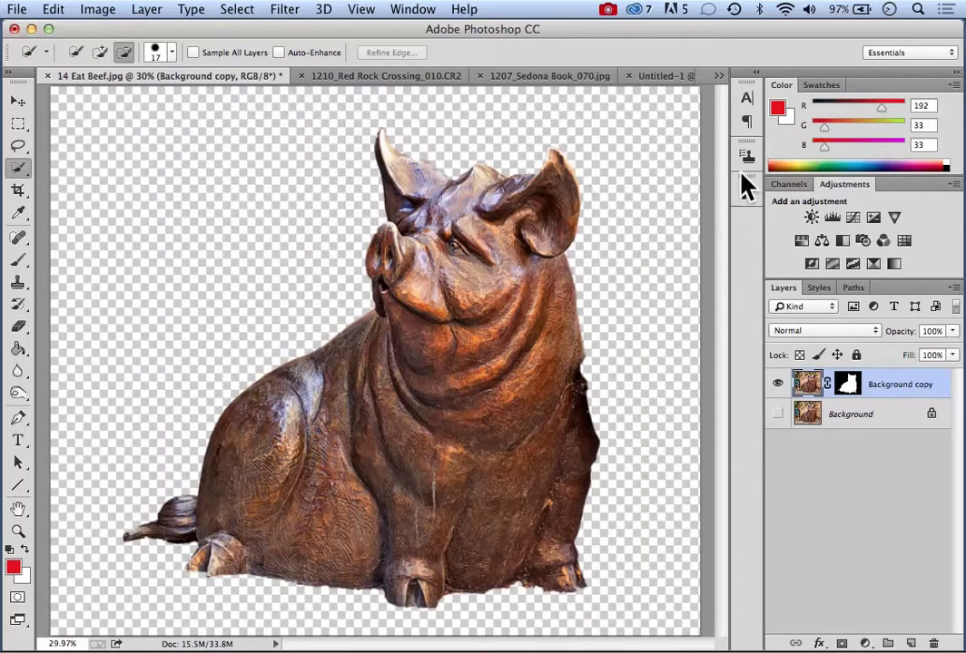
# Revert 14 Eat Beef.jpg to its original opened state in the history, discarding the cutout and the Quick Selection strokes.
pyautogui.click(752, 191)
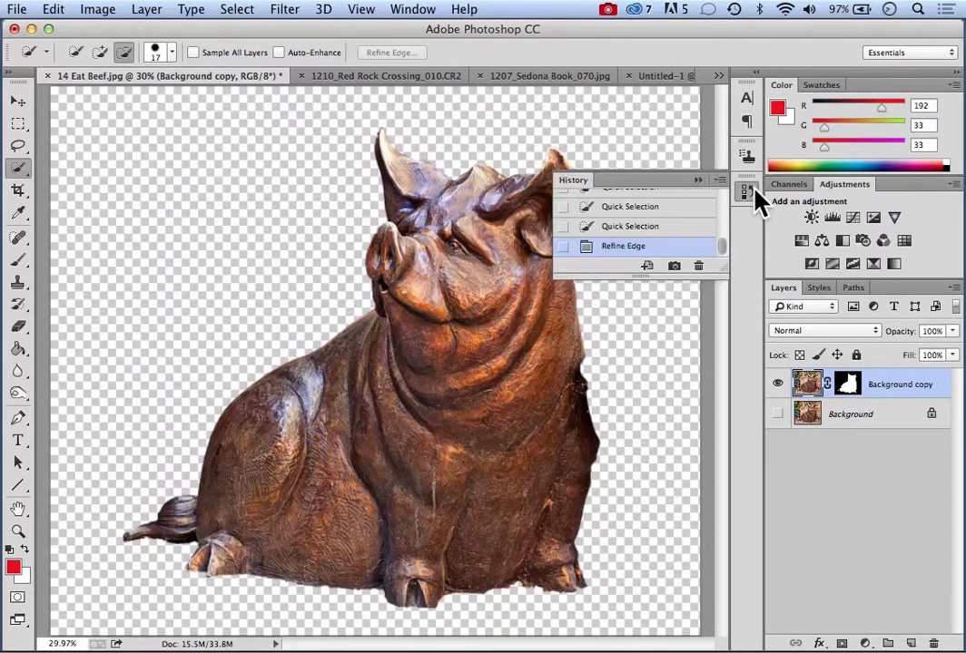
pyautogui.moveTo(722, 252); pyautogui.dragTo(723, 181)
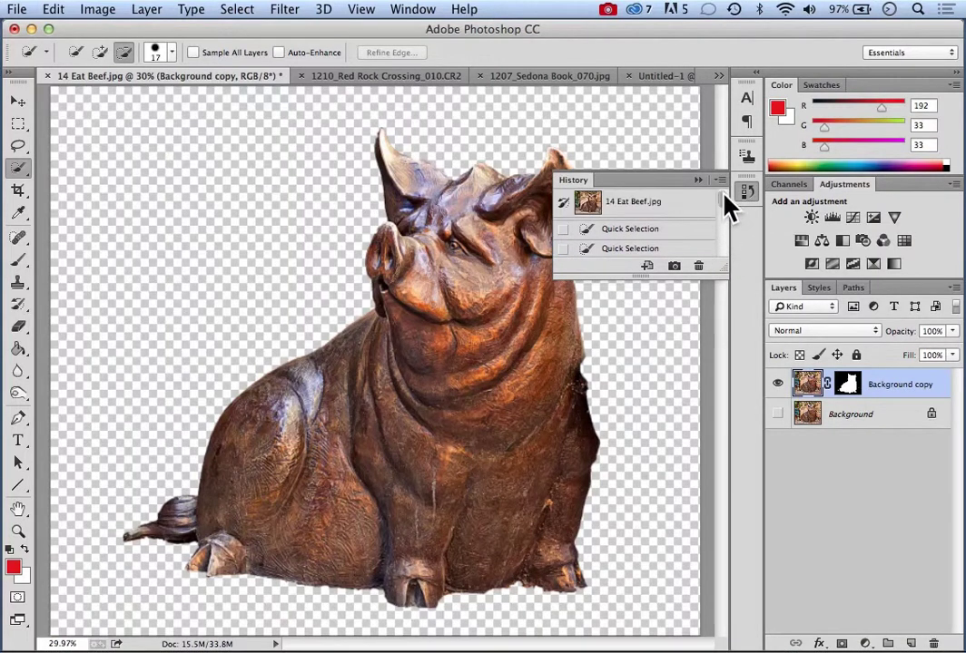
pyautogui.click(622, 207)
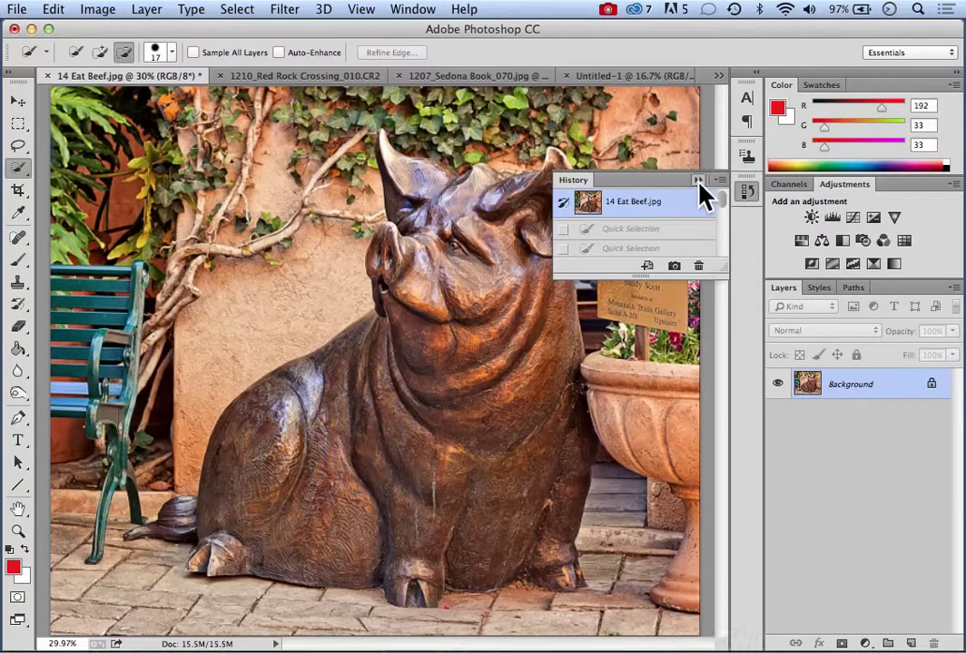
pyautogui.click(746, 191)
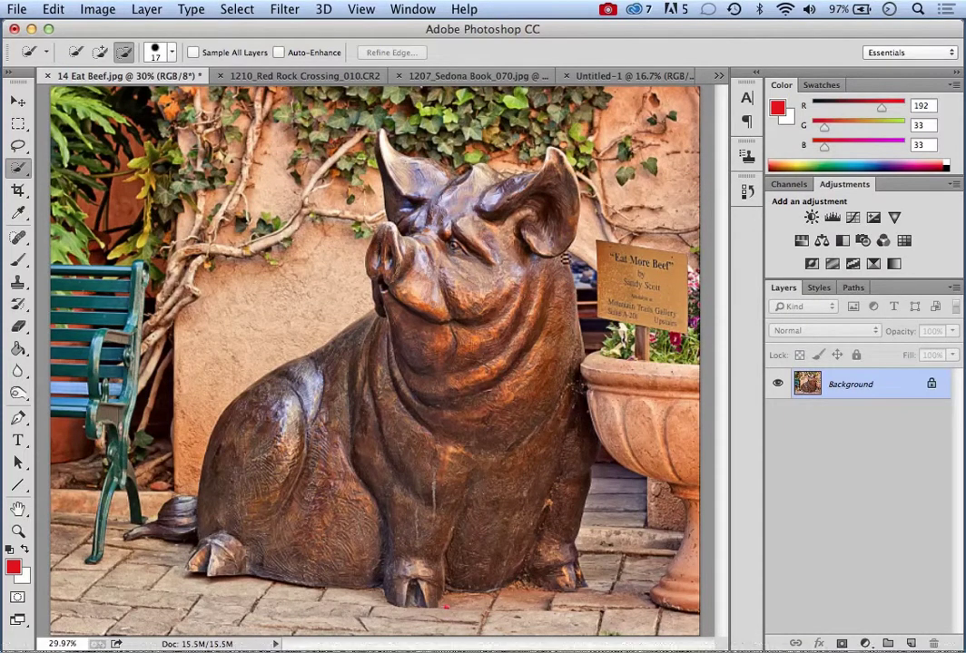
# Trace closely around the whole pig statue with the Lasso tool to select it.
pyautogui.click(18, 148)
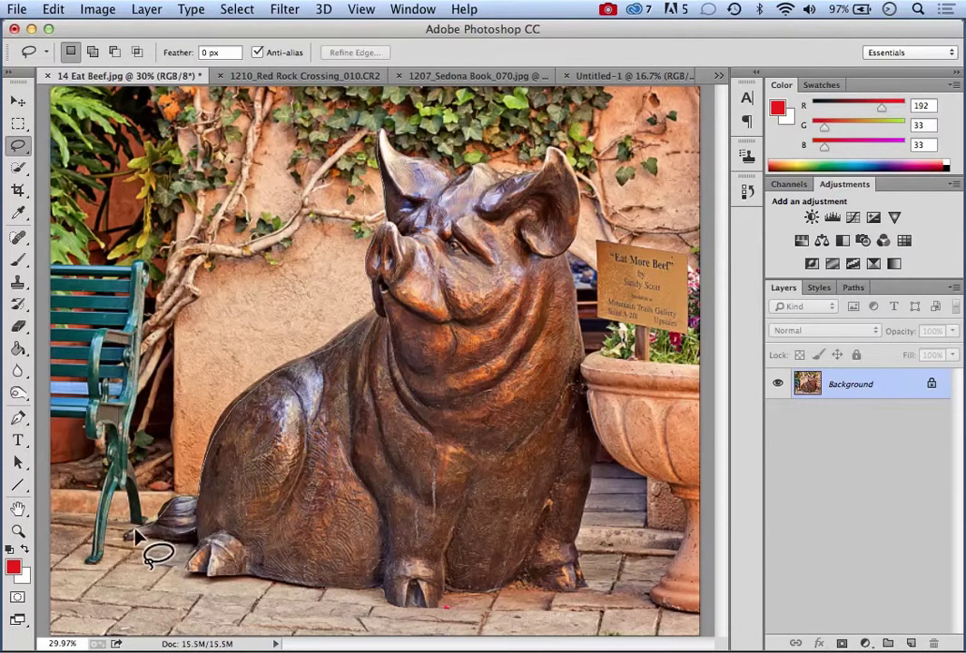
pyautogui.moveTo(126, 543)
pyautogui.mouseDown()
pyautogui.moveTo(198, 551)
pyautogui.moveTo(190, 575)
pyautogui.moveTo(379, 593)
pyautogui.moveTo(385, 608)
pyautogui.moveTo(410, 613)
pyautogui.moveTo(433, 611)
pyautogui.moveTo(448, 594)
pyautogui.moveTo(522, 588)
pyautogui.mouseUp()
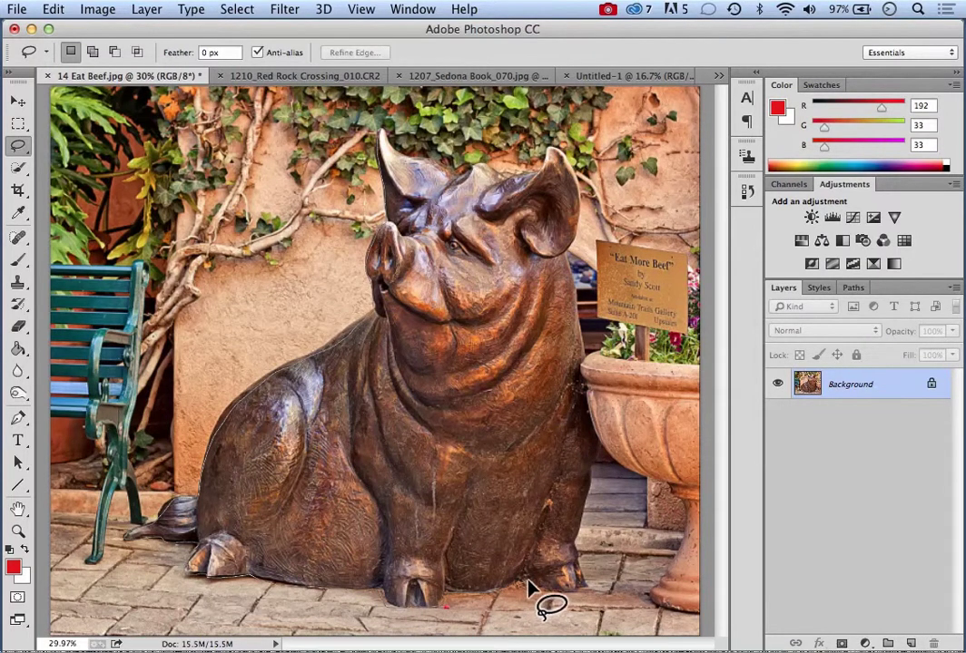
pyautogui.moveTo(584, 591)
pyautogui.mouseDown()
pyautogui.moveTo(597, 440)
pyautogui.moveTo(582, 373)
pyautogui.moveTo(584, 317)
pyautogui.moveTo(590, 346)
pyautogui.moveTo(577, 287)
pyautogui.moveTo(590, 248)
pyautogui.moveTo(577, 179)
pyautogui.moveTo(550, 145)
pyautogui.moveTo(556, 205)
pyautogui.moveTo(523, 214)
pyautogui.moveTo(503, 203)
pyautogui.moveTo(496, 174)
pyautogui.moveTo(467, 167)
pyautogui.moveTo(455, 181)
pyautogui.moveTo(400, 153)
pyautogui.mouseUp()
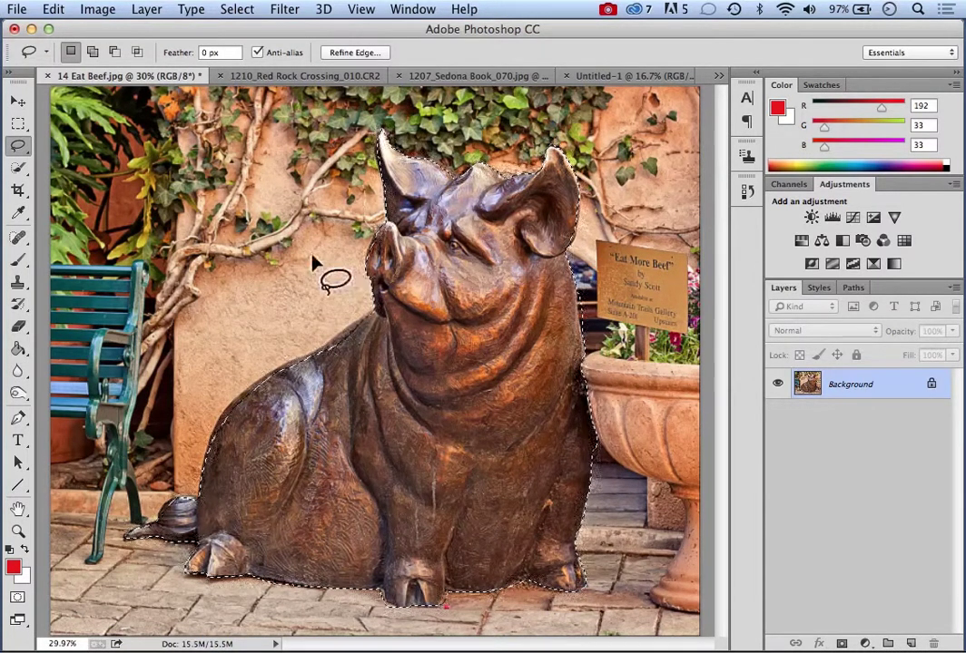
# Refine the lasso selection in Refine Edge, brushing the Refine Radius tool along the pig's back, tail and the chest edge beside the sign.
pyautogui.click(362, 54)
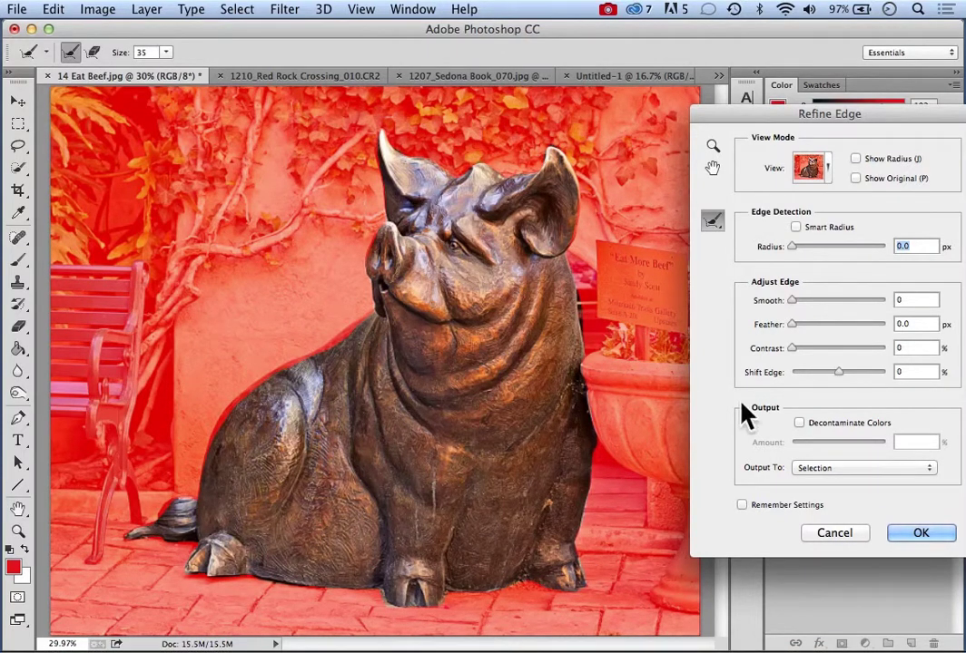
pyautogui.click(709, 223)
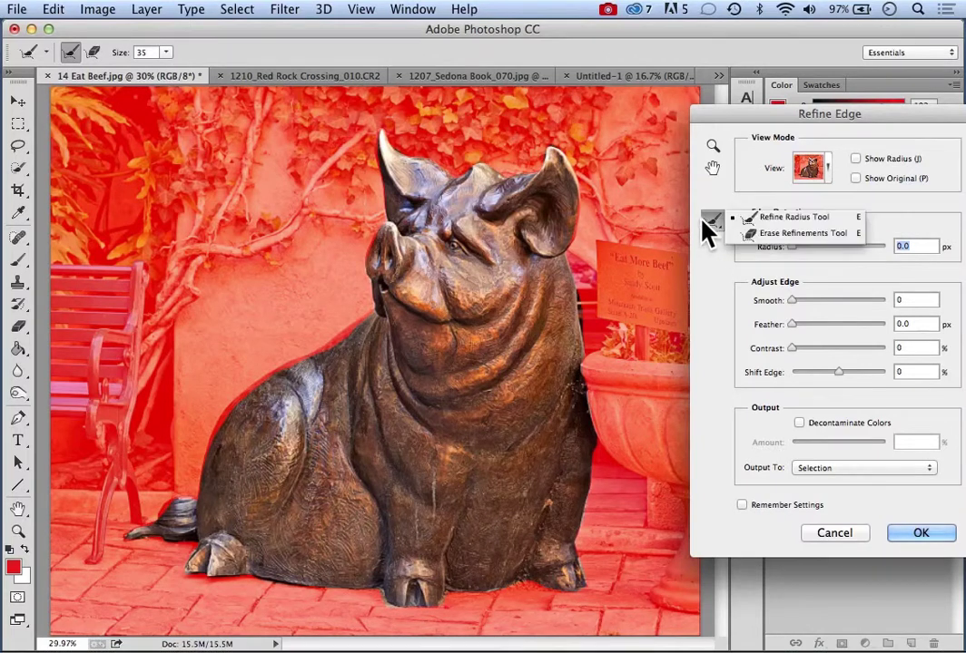
pyautogui.click(798, 220)
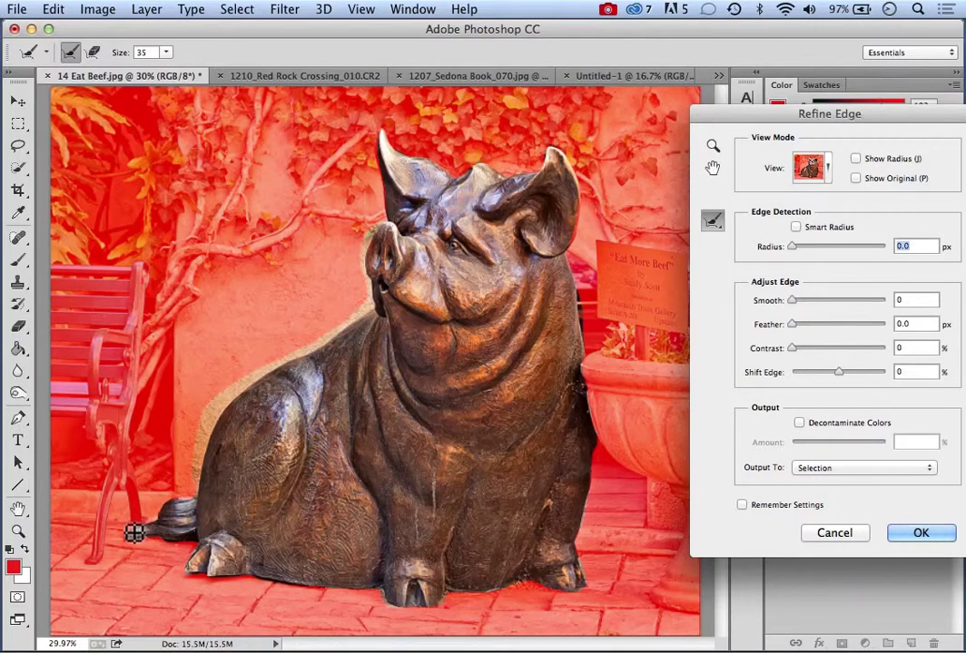
pyautogui.moveTo(207, 509); pyautogui.dragTo(282, 489)
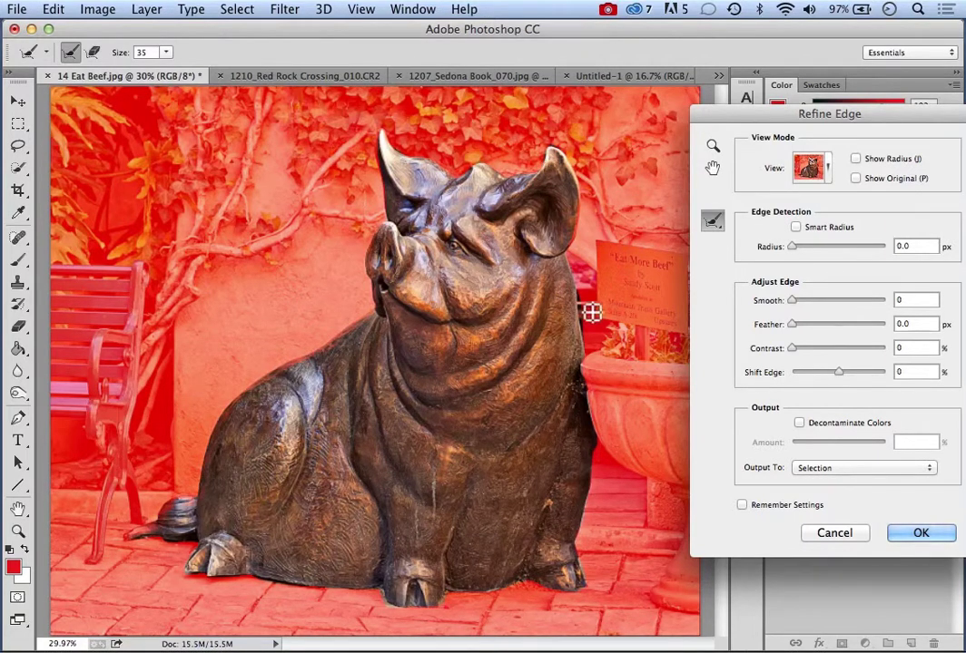
pyautogui.moveTo(573, 267)
pyautogui.mouseDown()
pyautogui.moveTo(590, 336)
pyautogui.moveTo(656, 381)
pyautogui.mouseUp()
# Enable Smart Radius with a radius of 4.6 px and brush the refinement along the outer edges of both ears.
pyautogui.click(794, 229)
pyautogui.moveTo(790, 246); pyautogui.dragTo(801, 246)
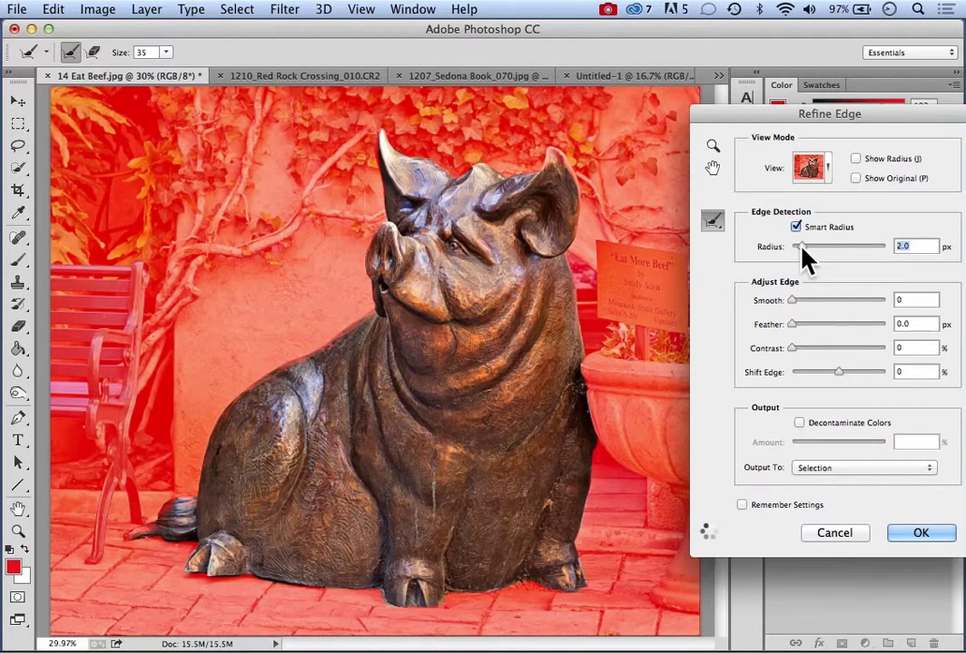
pyautogui.moveTo(800, 247); pyautogui.dragTo(807, 248)
pyautogui.moveTo(807, 248); pyautogui.dragTo(815, 248)
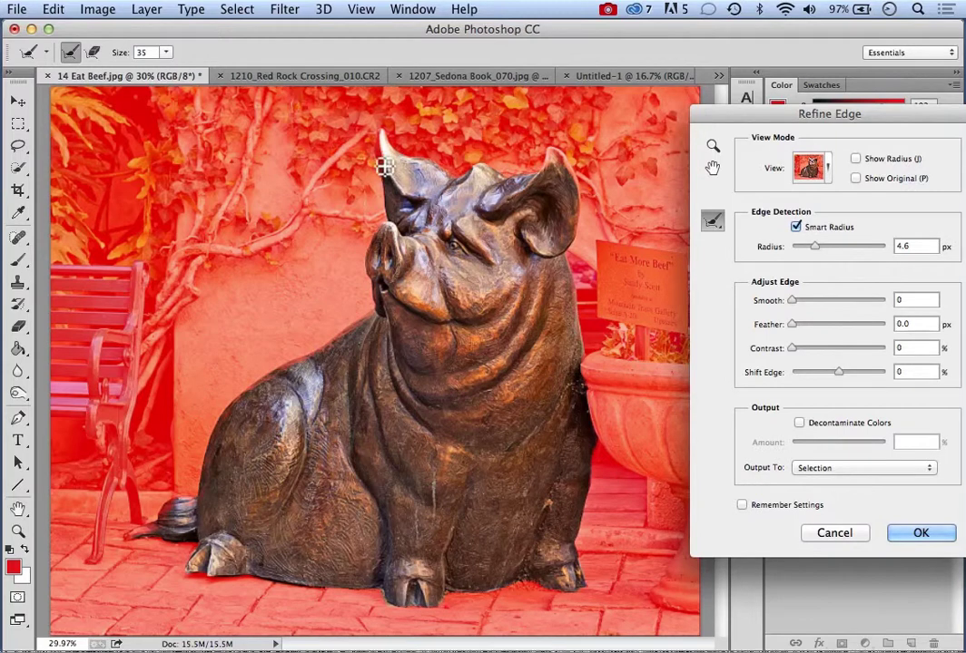
pyautogui.moveTo(574, 201); pyautogui.dragTo(598, 221)
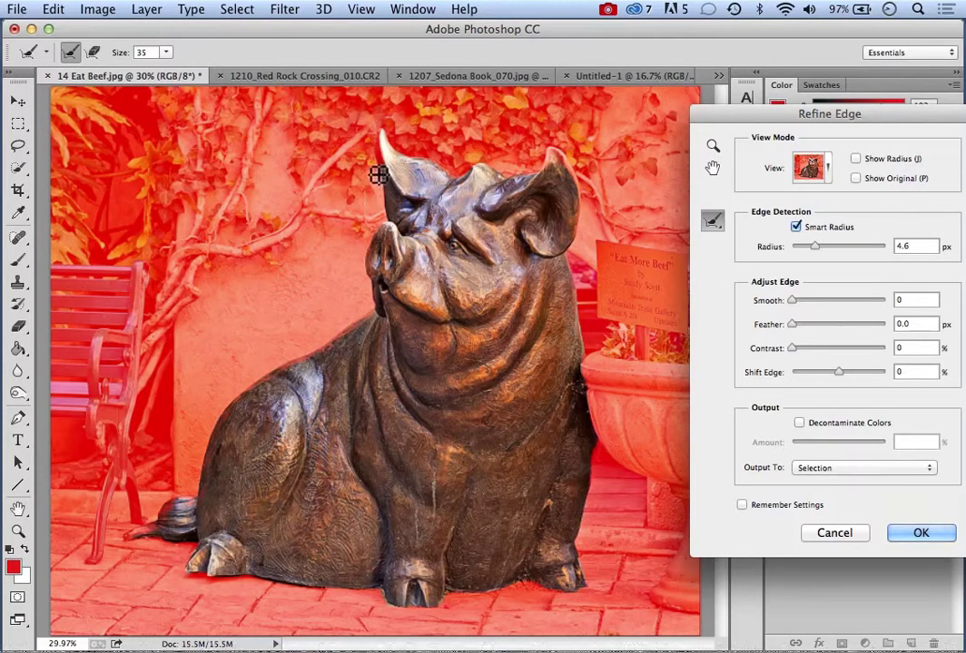
pyautogui.moveTo(373, 163); pyautogui.dragTo(373, 148)
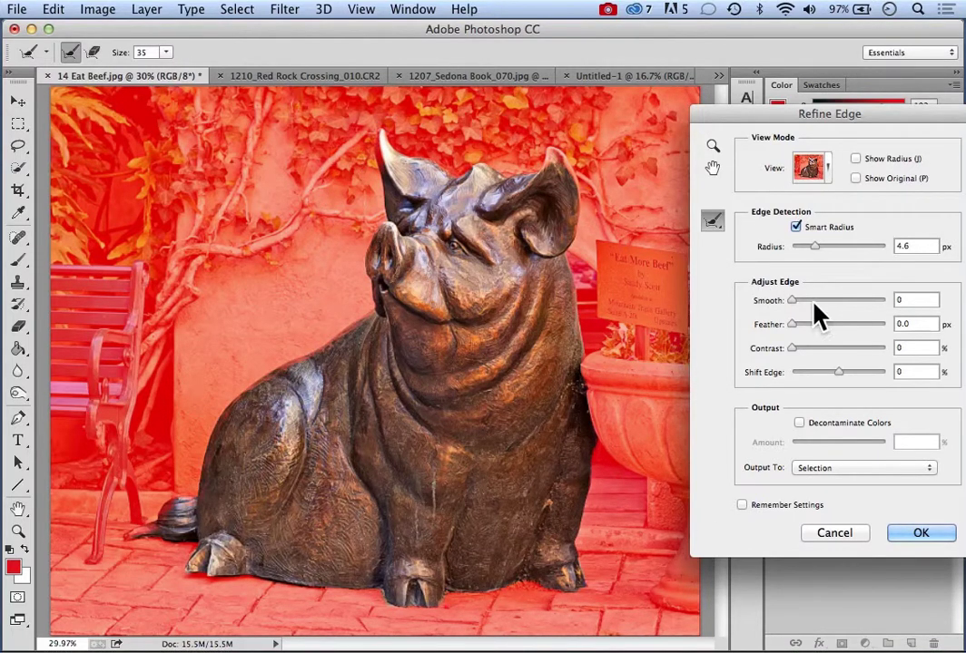
# Set Shift Edge to +33% and output the refined selection as a new layer with a layer mask.
pyautogui.click(840, 382)
pyautogui.moveTo(840, 372); pyautogui.dragTo(854, 372)
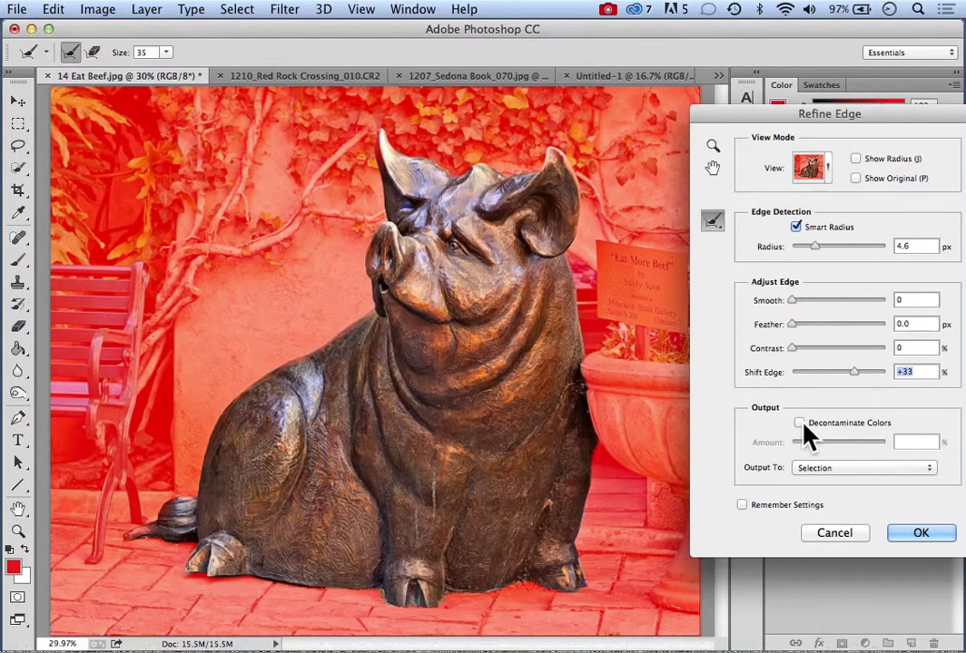
pyautogui.click(892, 468)
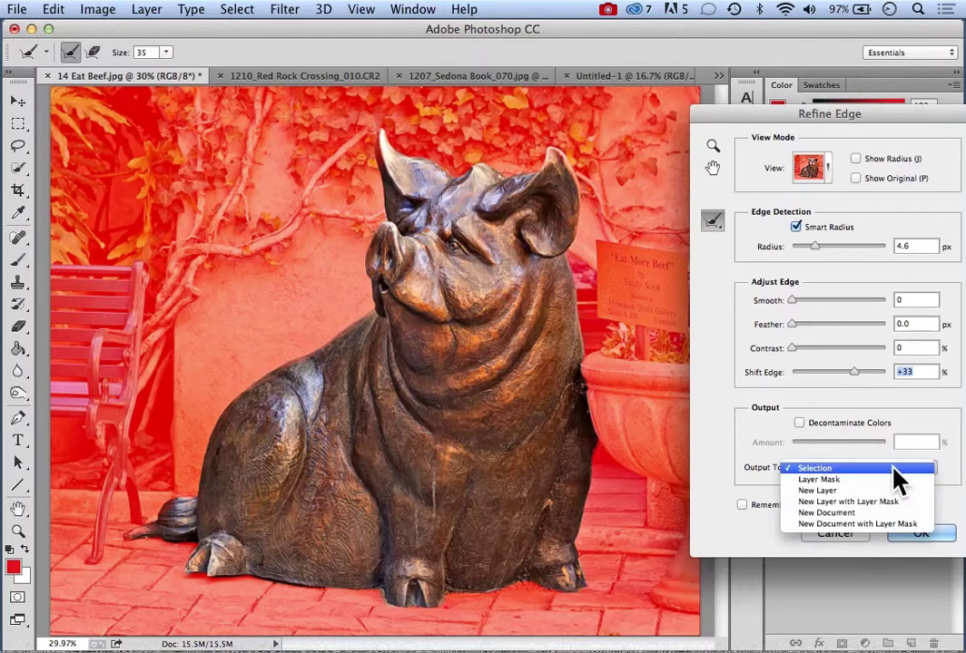
pyautogui.click(862, 503)
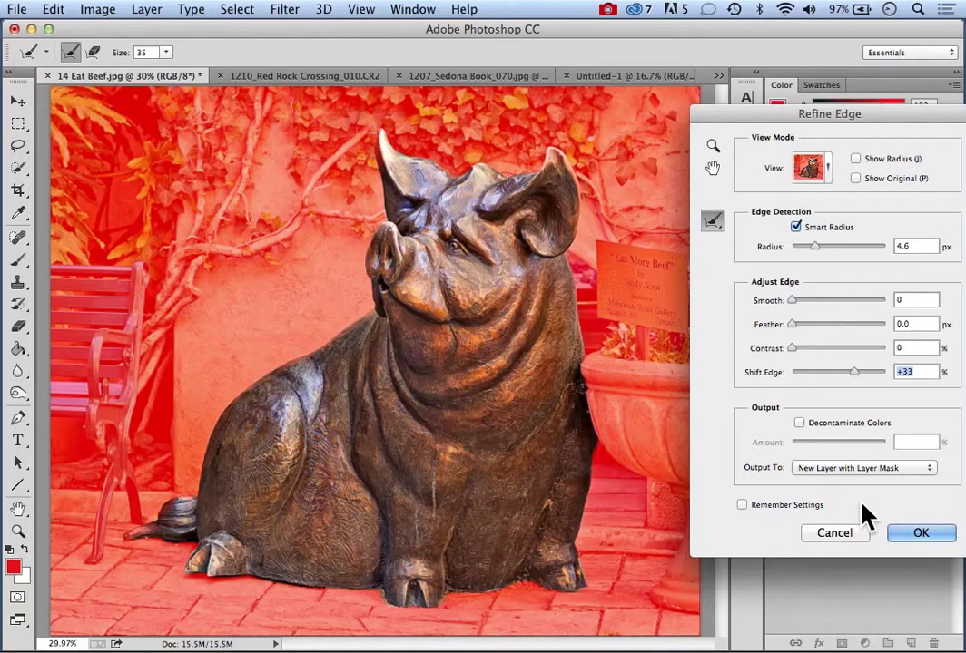
pyautogui.click(905, 536)
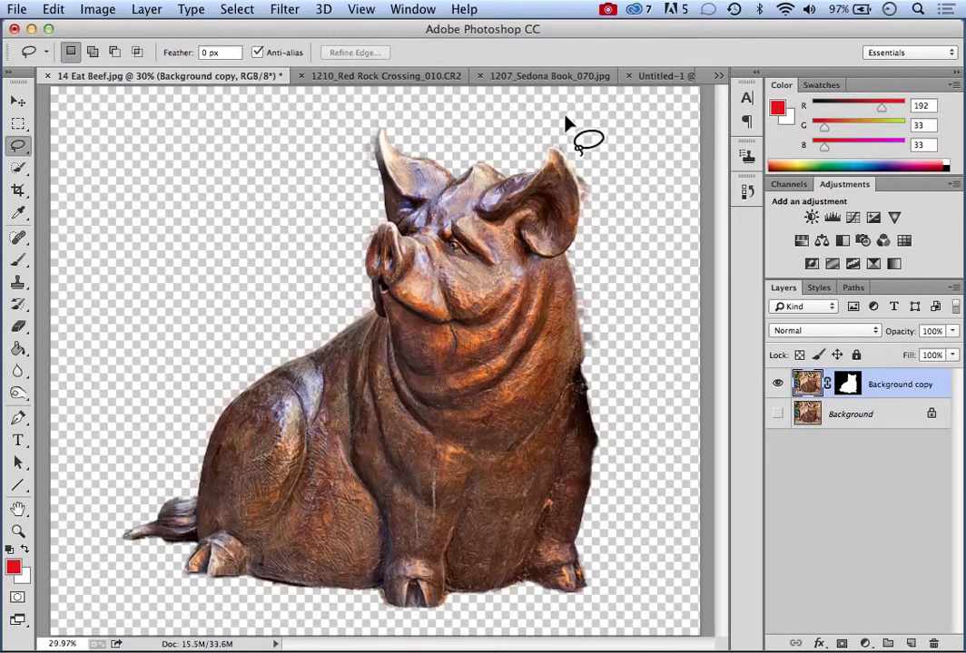
# Revert the photo to its original state in the history, discarding the lasso selection and its refined cutout.
pyautogui.click(749, 193)
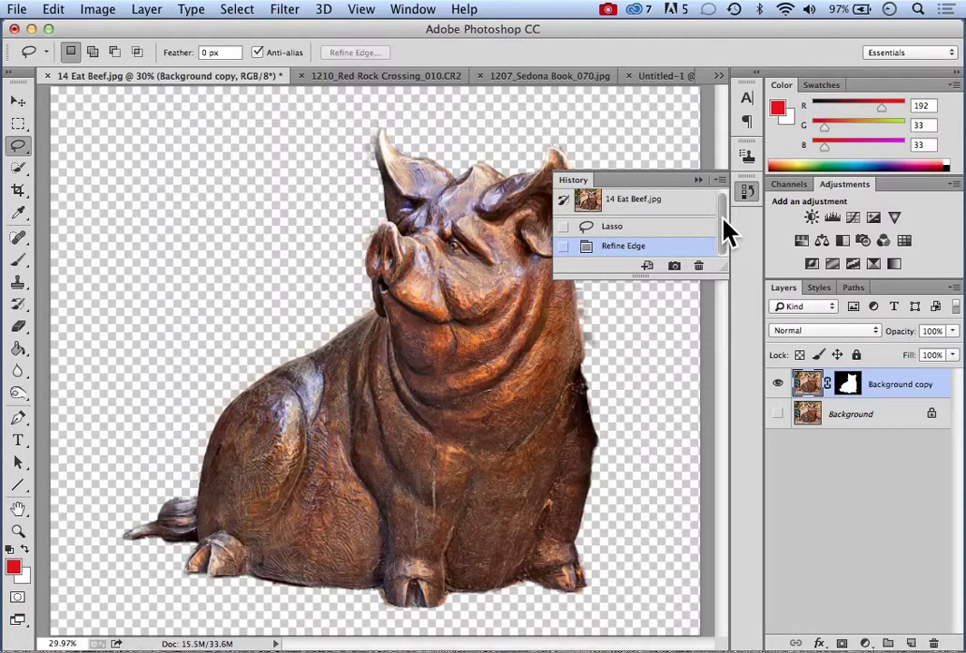
pyautogui.click(648, 206)
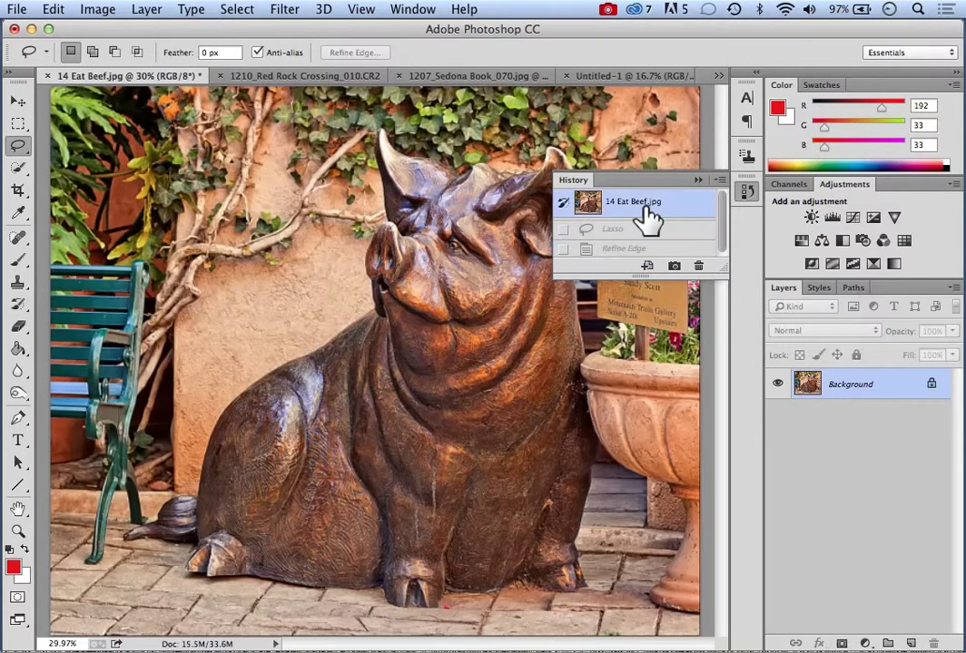
pyautogui.click(697, 180)
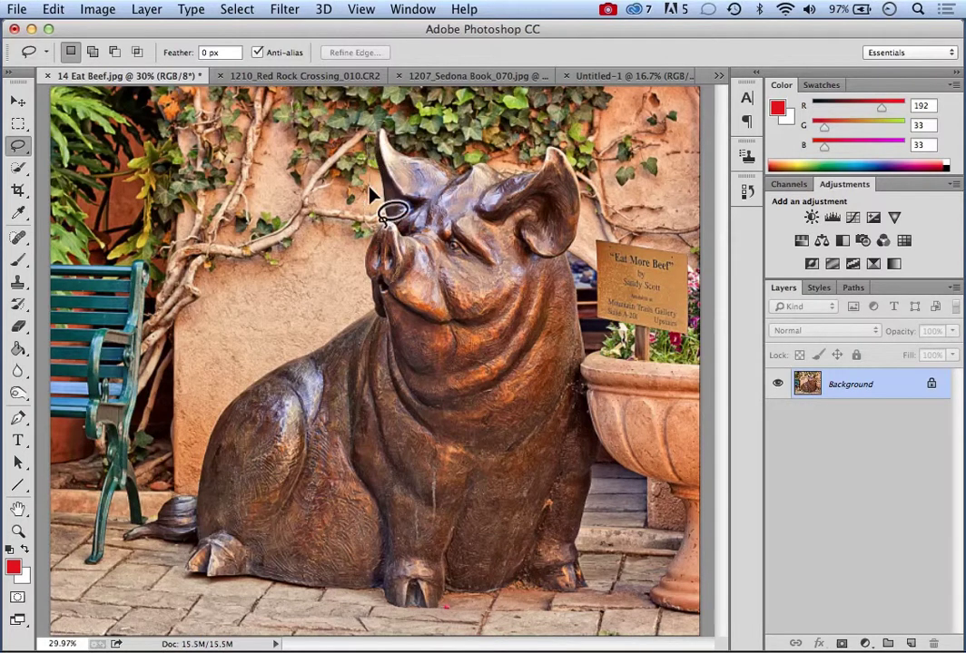
# Draw a loose Lasso outline around the whole pig and refine its edge around the ears and top of the head with Refine Edge.
pyautogui.moveTo(363, 232)
pyautogui.mouseDown()
pyautogui.moveTo(362, 271)
pyautogui.moveTo(339, 317)
pyautogui.moveTo(318, 339)
pyautogui.moveTo(221, 390)
pyautogui.moveTo(191, 481)
pyautogui.moveTo(156, 524)
pyautogui.moveTo(126, 532)
pyautogui.moveTo(127, 555)
pyautogui.moveTo(184, 556)
pyautogui.moveTo(188, 592)
pyautogui.moveTo(217, 584)
pyautogui.moveTo(436, 616)
pyautogui.moveTo(487, 606)
pyautogui.moveTo(565, 610)
pyautogui.moveTo(597, 588)
pyautogui.moveTo(601, 440)
pyautogui.moveTo(577, 269)
pyautogui.moveTo(583, 164)
pyautogui.moveTo(562, 140)
pyautogui.moveTo(534, 169)
pyautogui.moveTo(468, 155)
pyautogui.moveTo(448, 161)
pyautogui.moveTo(388, 132)
pyautogui.moveTo(396, 154)
pyautogui.moveTo(380, 133)
pyautogui.mouseUp()
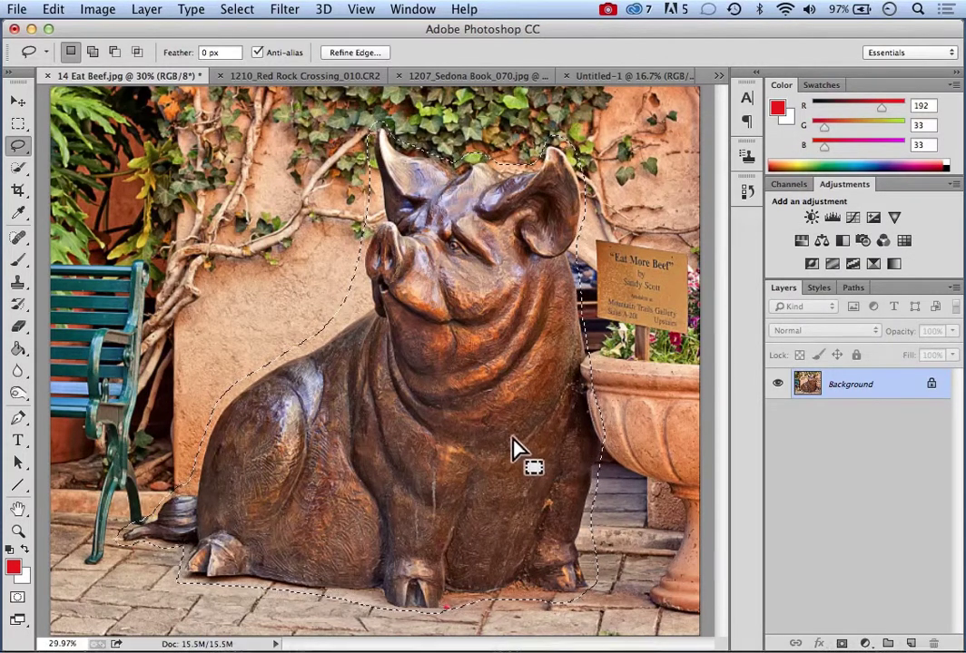
pyautogui.click(352, 55)
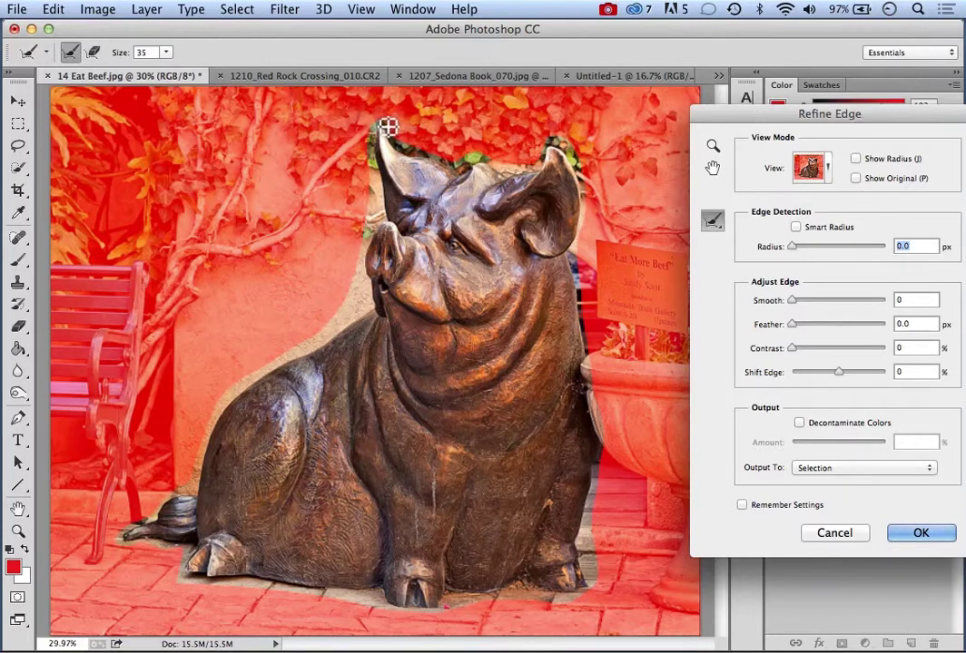
pyautogui.moveTo(386, 125)
pyautogui.mouseDown()
pyautogui.moveTo(425, 157)
pyautogui.moveTo(464, 163)
pyautogui.moveTo(552, 146)
pyautogui.moveTo(578, 159)
pyautogui.moveTo(585, 223)
pyautogui.moveTo(571, 258)
pyautogui.mouseUp()
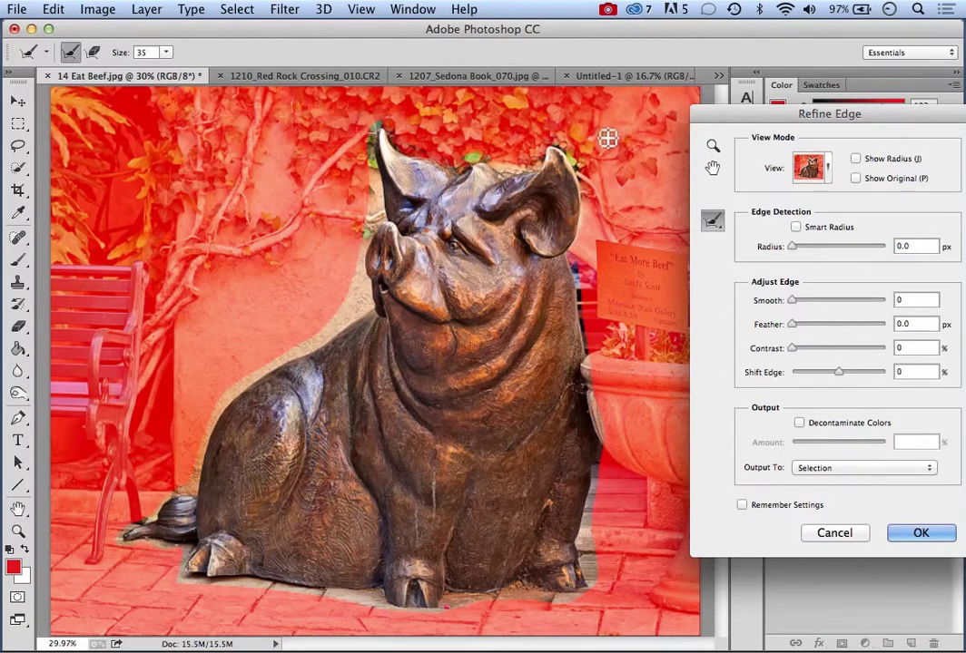
pyautogui.moveTo(405, 138)
pyautogui.mouseDown()
pyautogui.moveTo(359, 118)
pyautogui.moveTo(381, 114)
pyautogui.mouseUp()
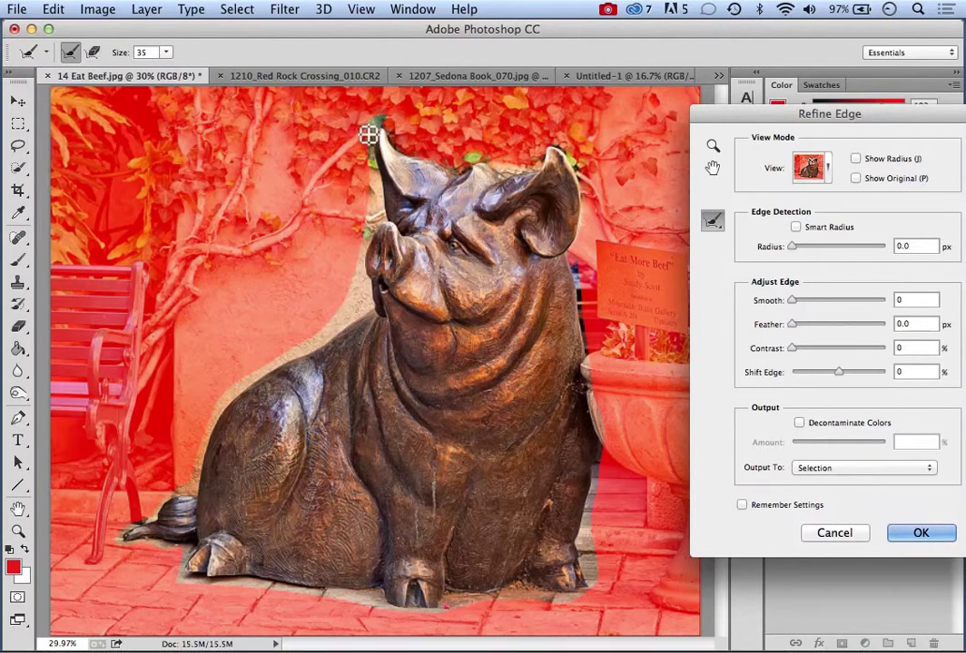
# Brush the edge refinement along the pig's snout, back, tail, hind foot and lower belly.
pyautogui.moveTo(372, 171); pyautogui.dragTo(353, 312)
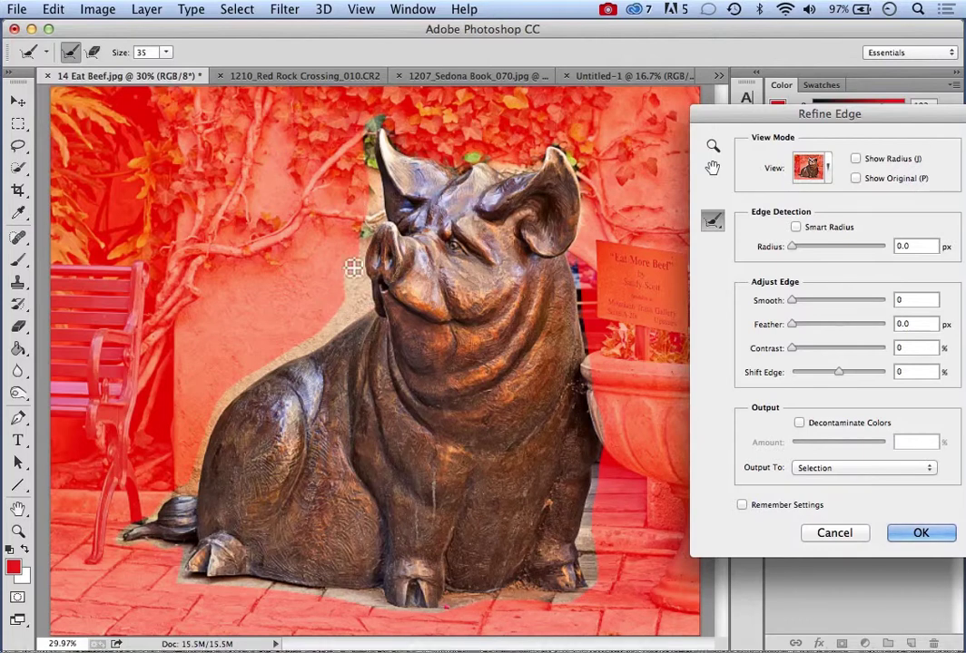
pyautogui.moveTo(322, 340)
pyautogui.mouseDown()
pyautogui.moveTo(323, 323)
pyautogui.moveTo(360, 302)
pyautogui.mouseUp()
pyautogui.moveTo(221, 406)
pyautogui.mouseDown()
pyautogui.moveTo(198, 440)
pyautogui.moveTo(187, 489)
pyautogui.moveTo(153, 519)
pyautogui.mouseUp()
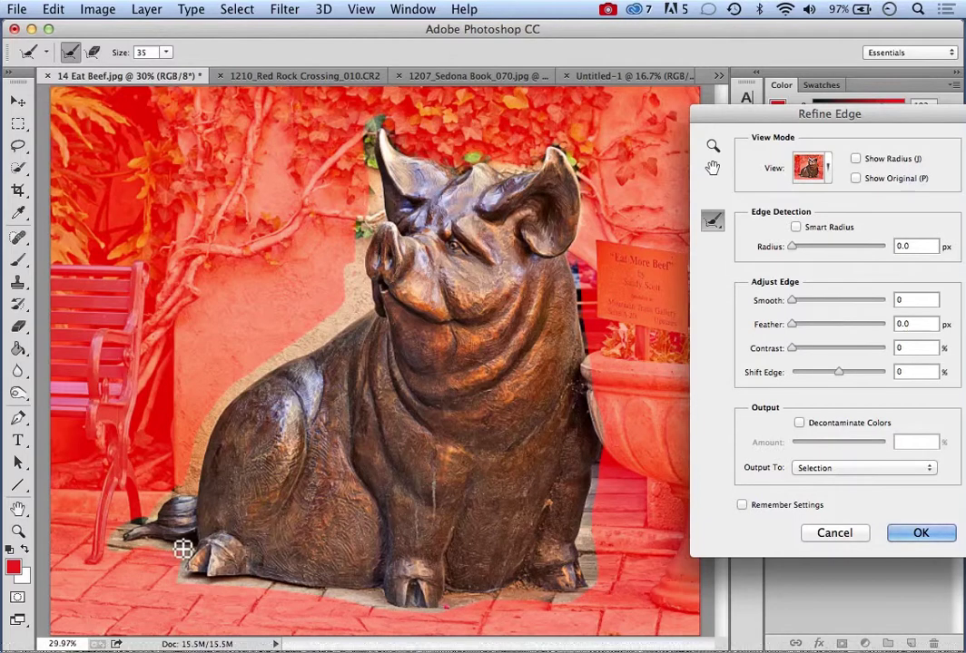
pyautogui.moveTo(179, 573); pyautogui.dragTo(209, 588)
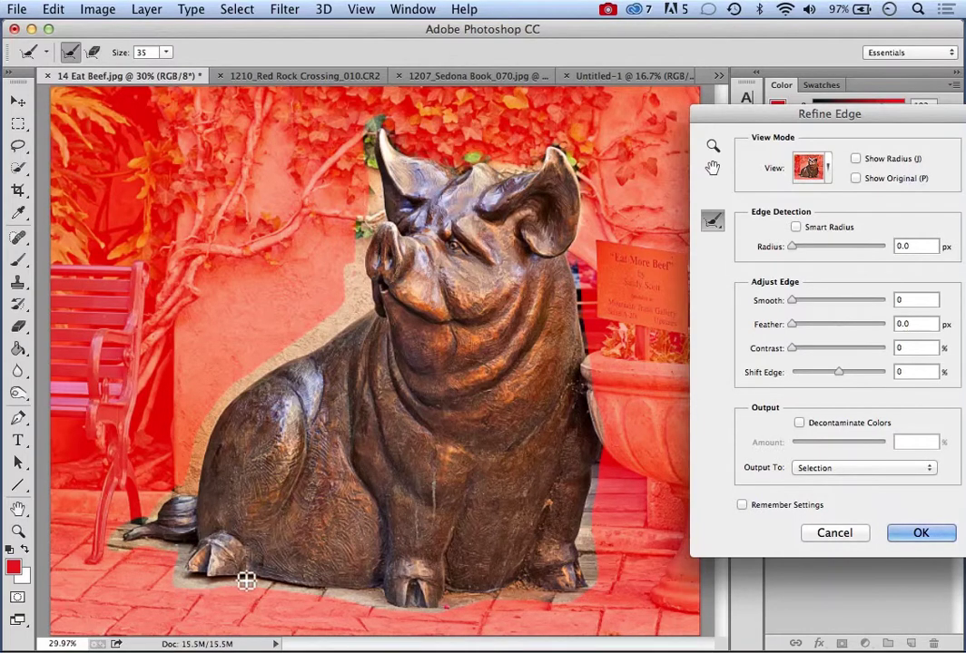
pyautogui.moveTo(342, 602); pyautogui.dragTo(372, 598)
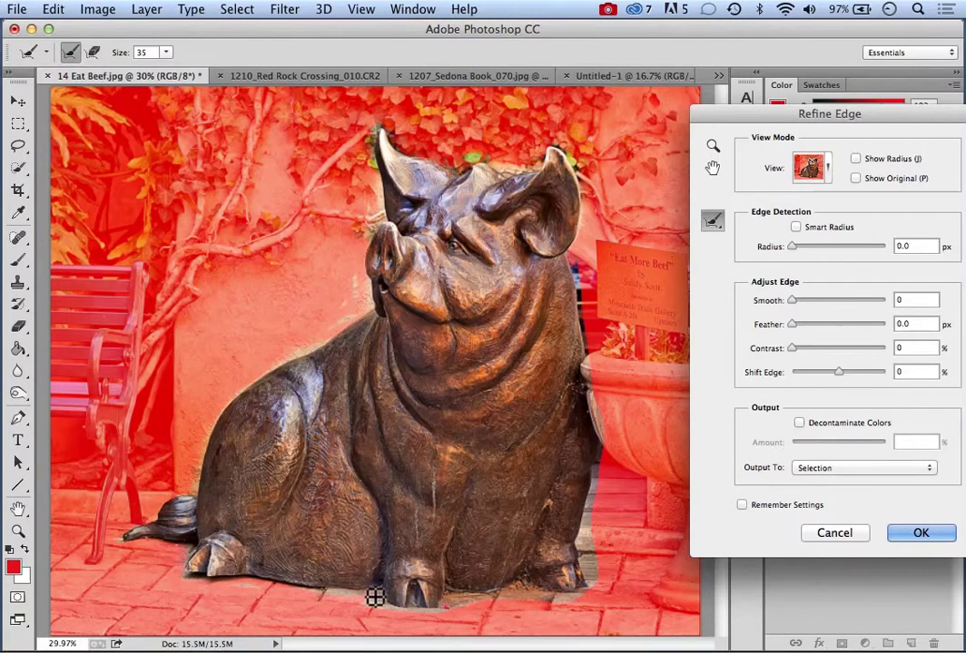
# Continue the refinement brush along the front feet, the side by the planter and sign, and the outer edges of the ears.
pyautogui.click(536, 612)
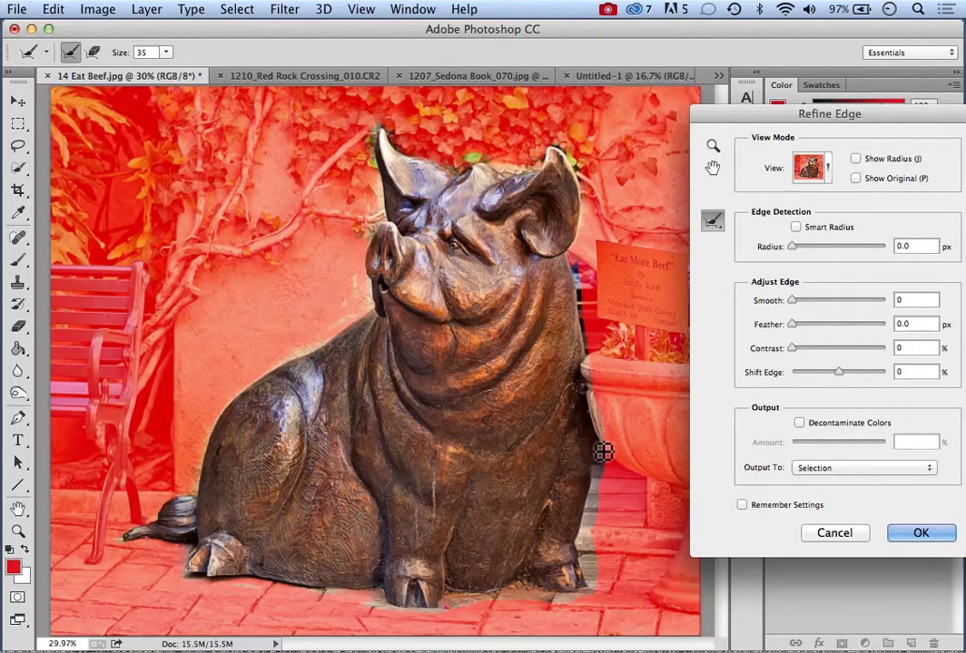
pyautogui.moveTo(588, 367); pyautogui.dragTo(582, 340)
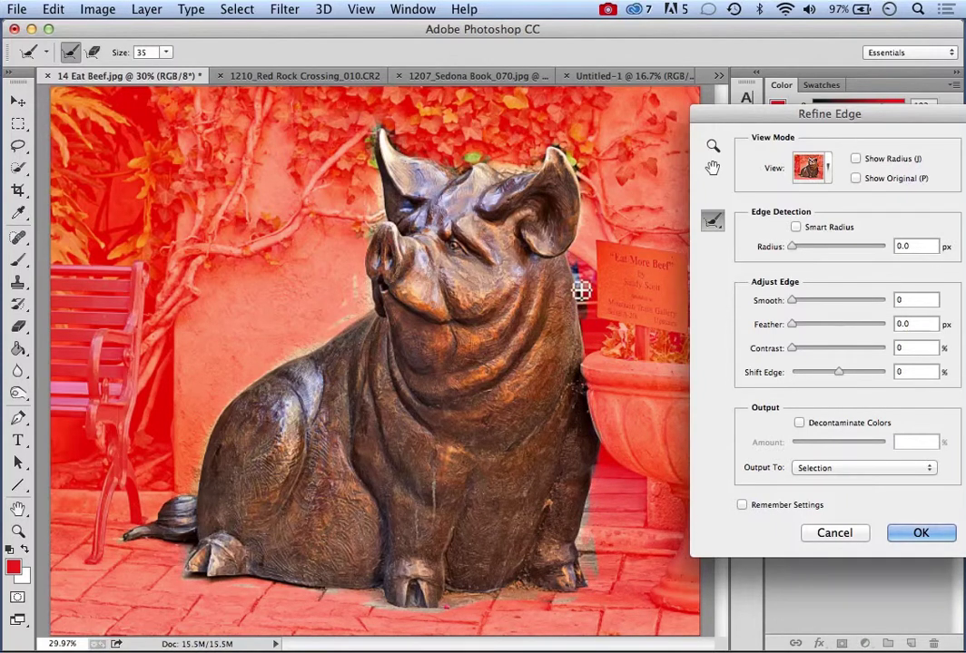
pyautogui.moveTo(575, 261); pyautogui.dragTo(630, 315)
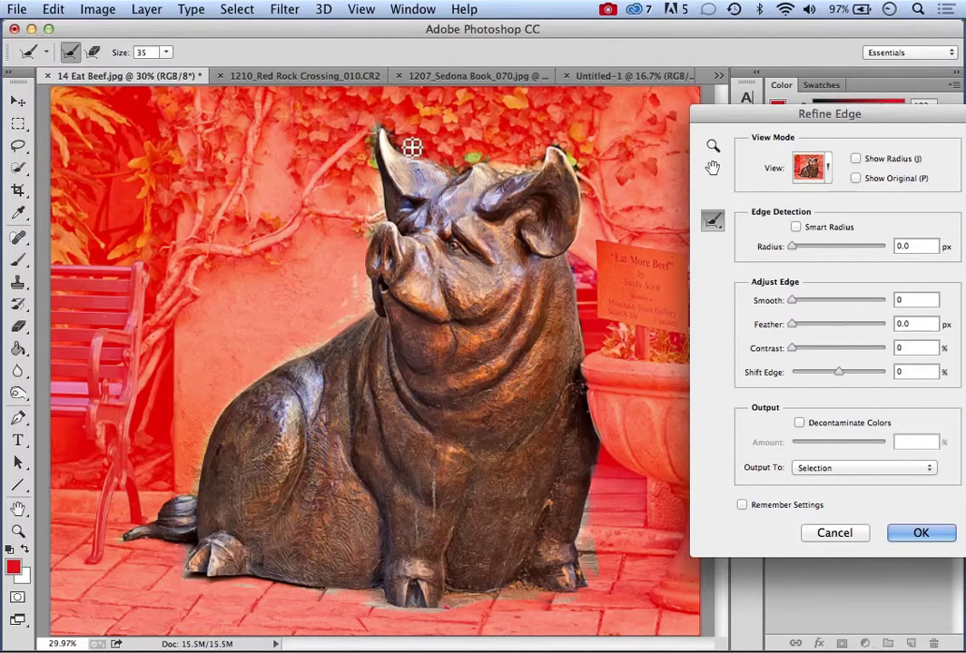
pyautogui.moveTo(405, 123); pyautogui.dragTo(593, 130)
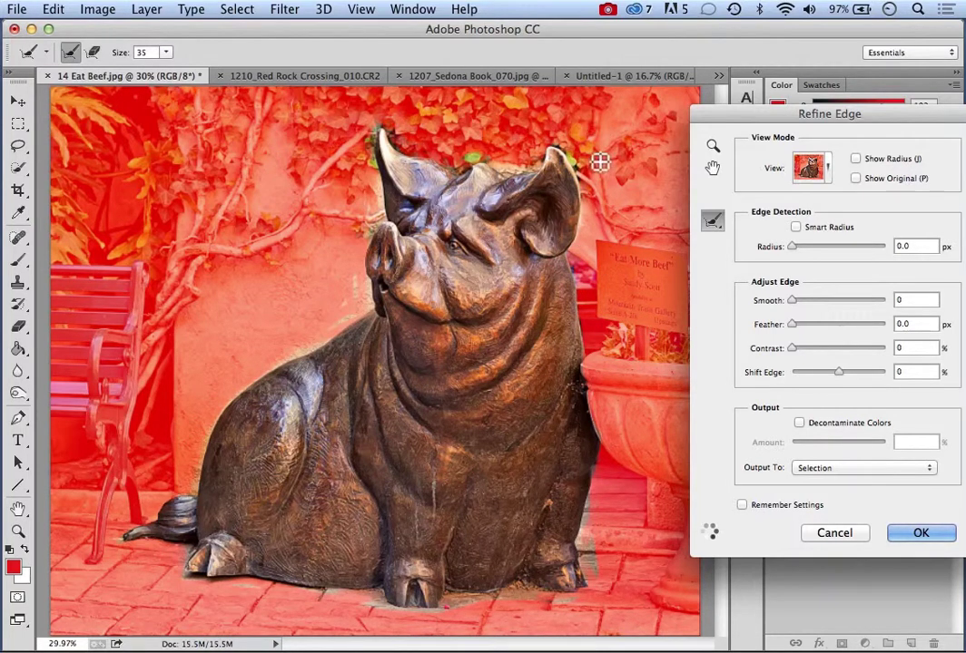
pyautogui.moveTo(550, 137)
pyautogui.mouseDown()
pyautogui.moveTo(599, 169)
pyautogui.moveTo(644, 235)
pyautogui.mouseUp()
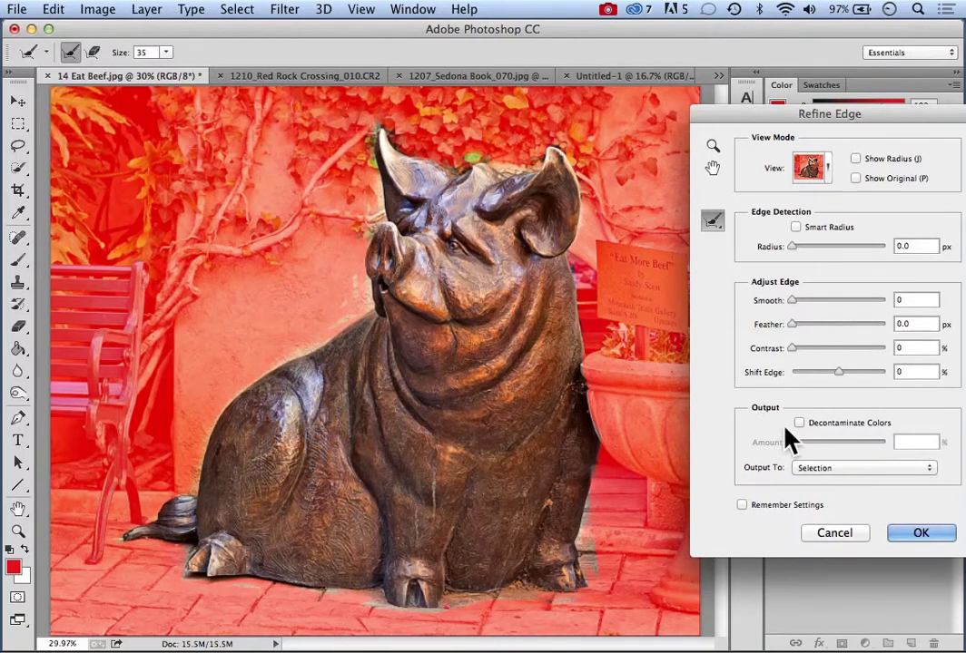
# Output the refined pig selection to a new document.
pyautogui.click(933, 472)
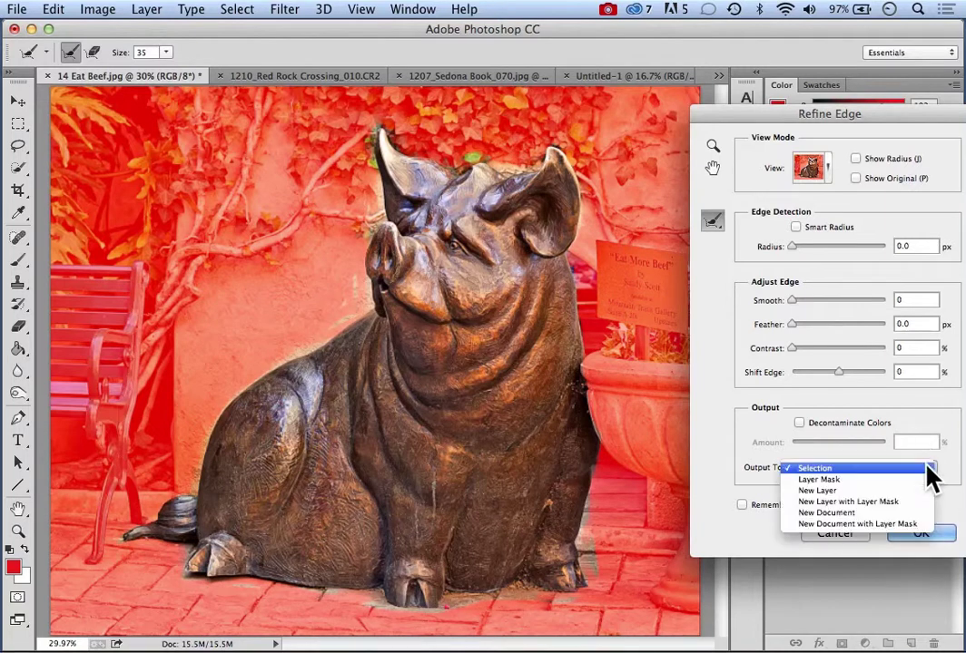
pyautogui.click(873, 518)
pyautogui.click(912, 535)
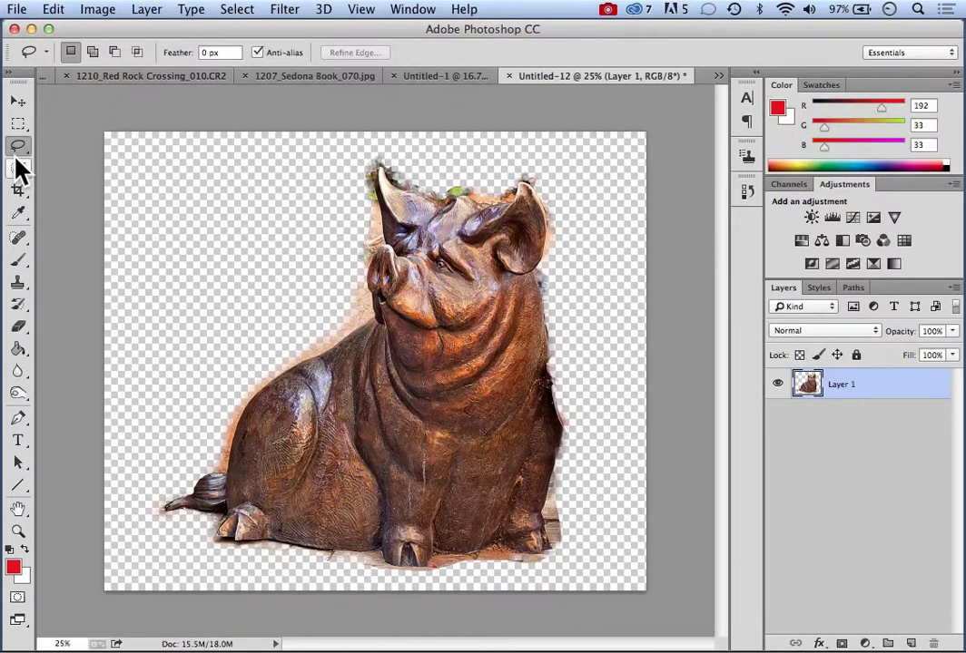
# Return to 14 Eat Beef.jpg and trace a closed selection around the whole pig with the Magnetic Lasso, starting below the snout.
pyautogui.hotkey('ctrl', 'Tab')
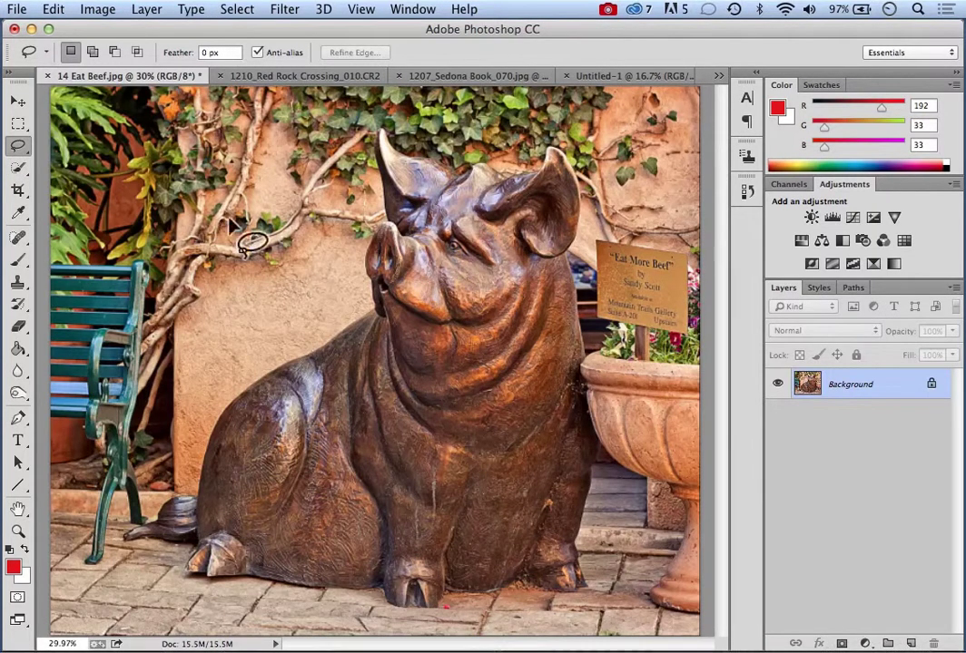
pyautogui.click(20, 146)
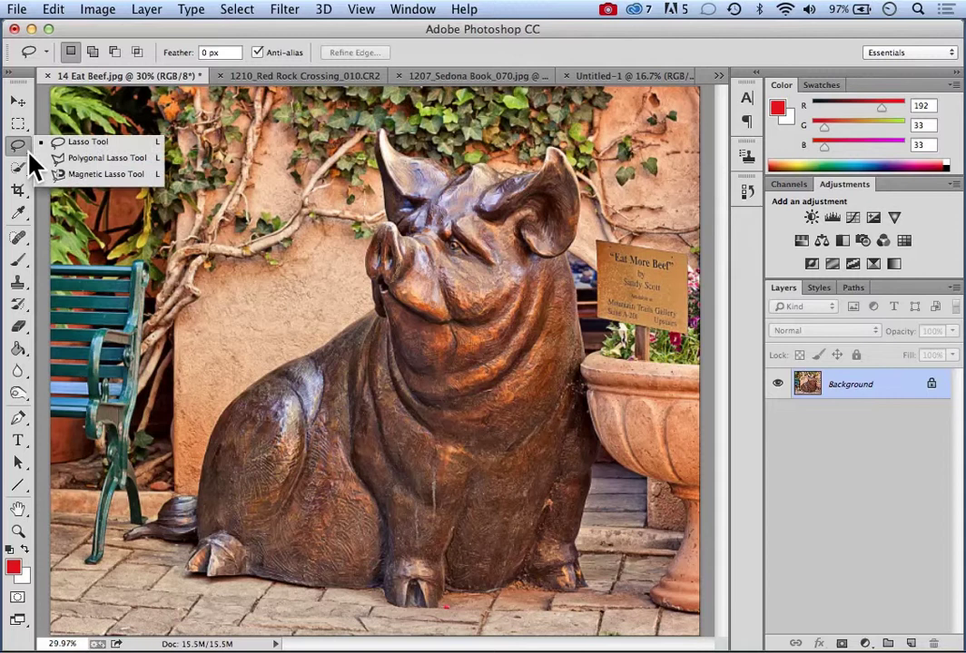
pyautogui.click(89, 174)
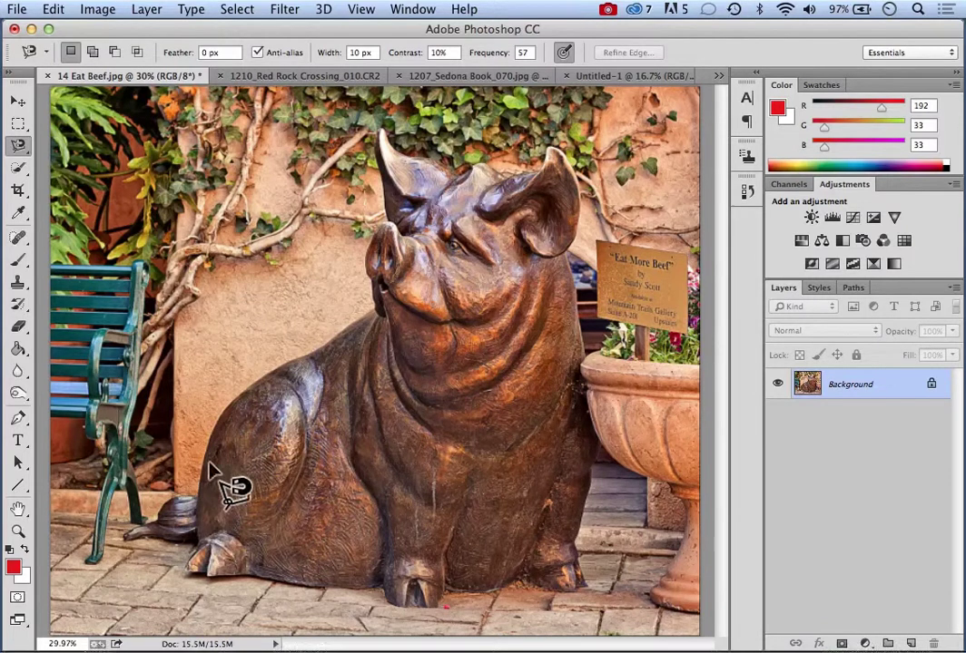
pyautogui.click(365, 314)
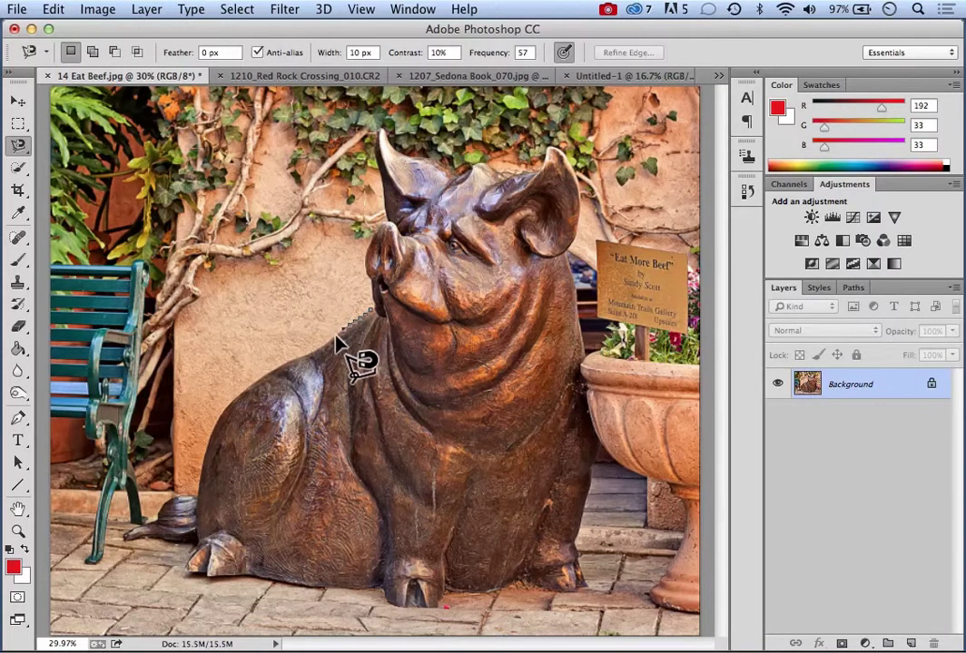
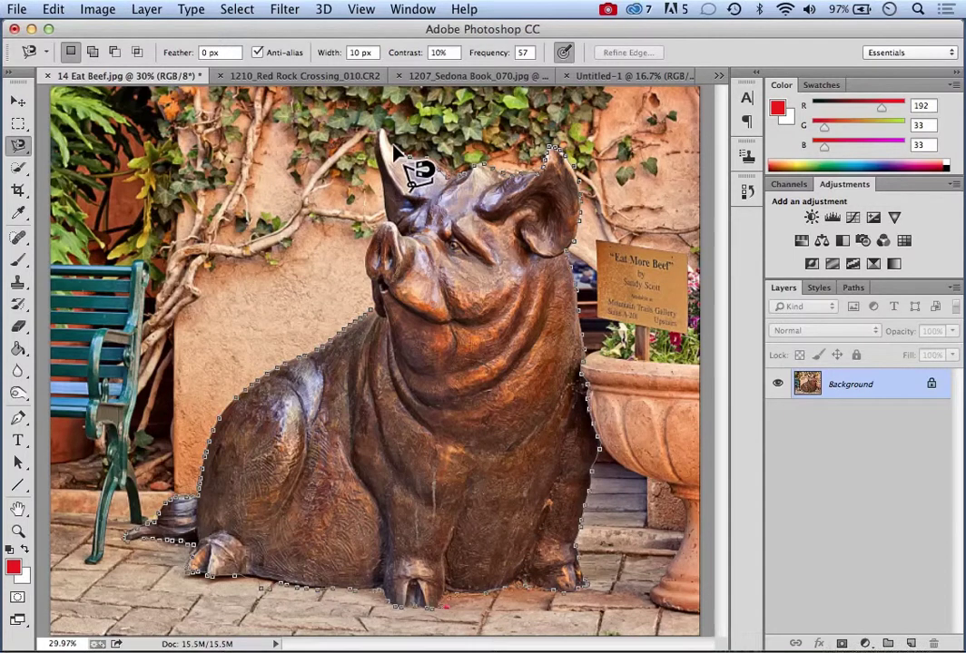
pyautogui.click(383, 135)
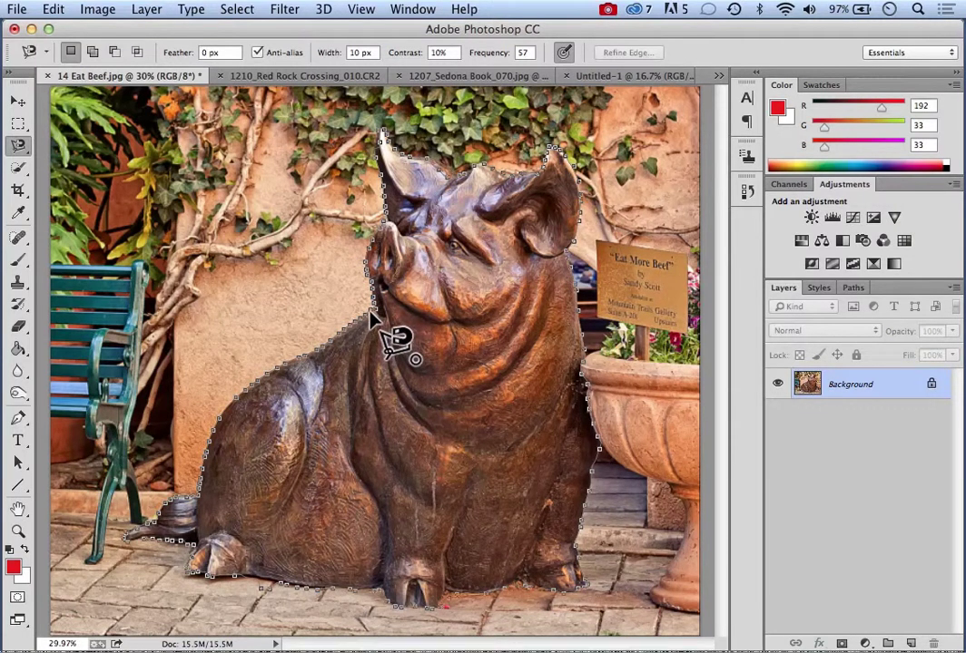
pyautogui.click(371, 313)
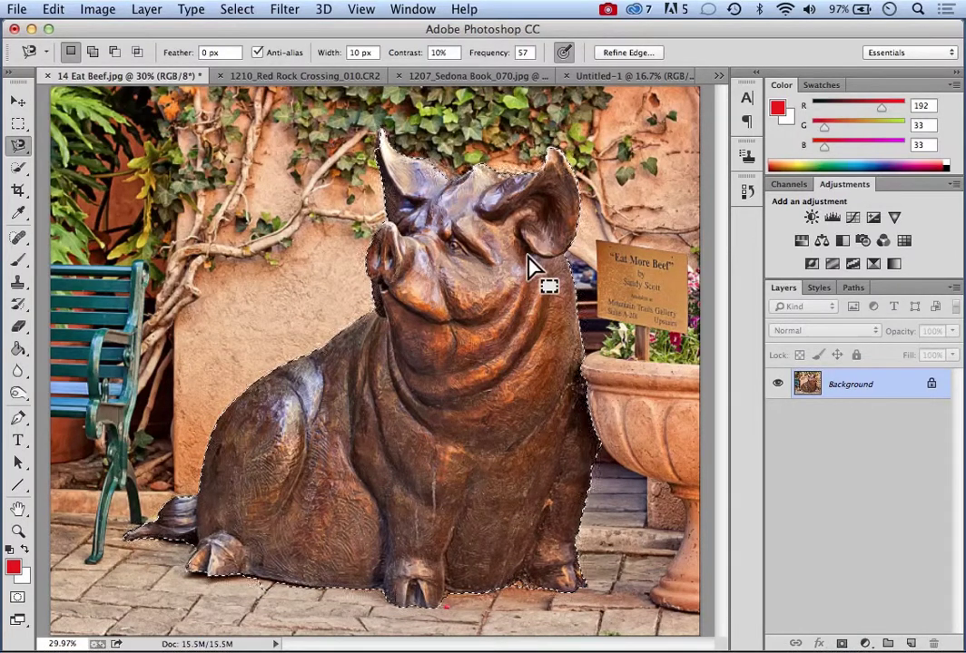
# Open Refine Edge on the magnetic lasso selection and output it as a new layer with a layer mask.
pyautogui.click(629, 53)
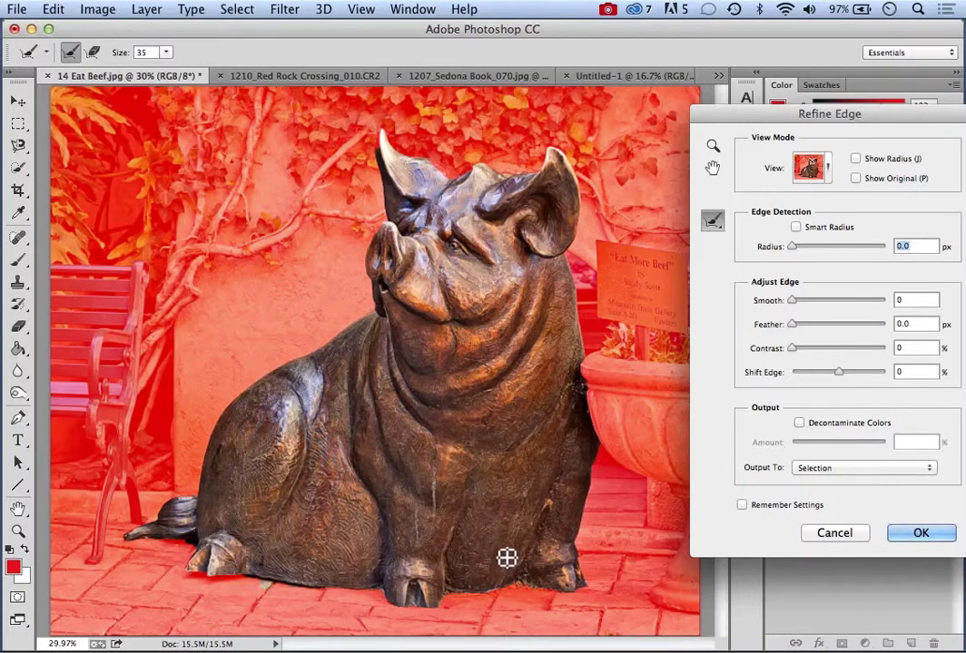
pyautogui.click(931, 467)
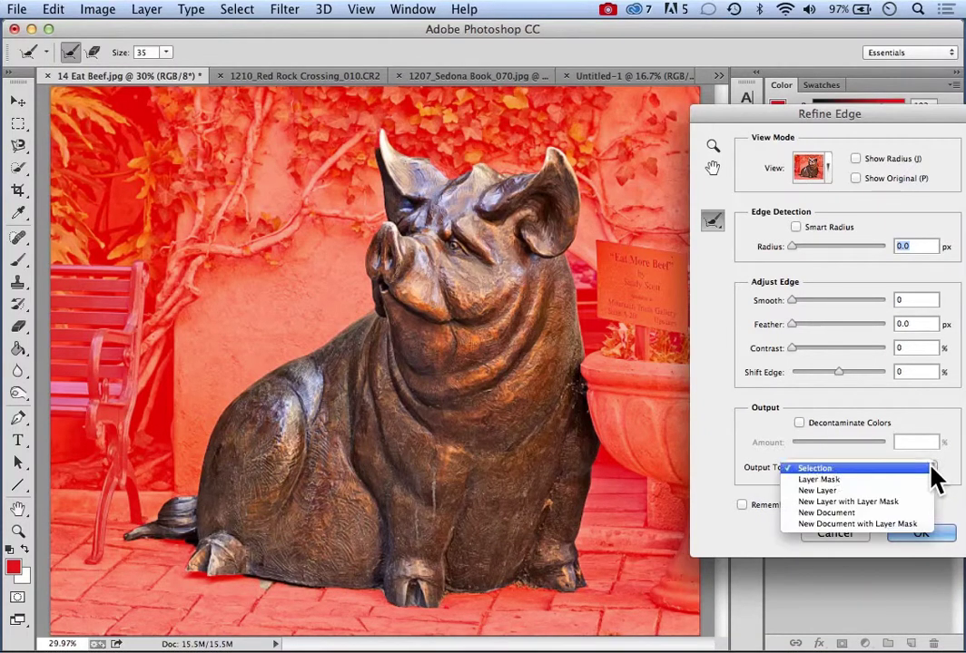
pyautogui.click(869, 514)
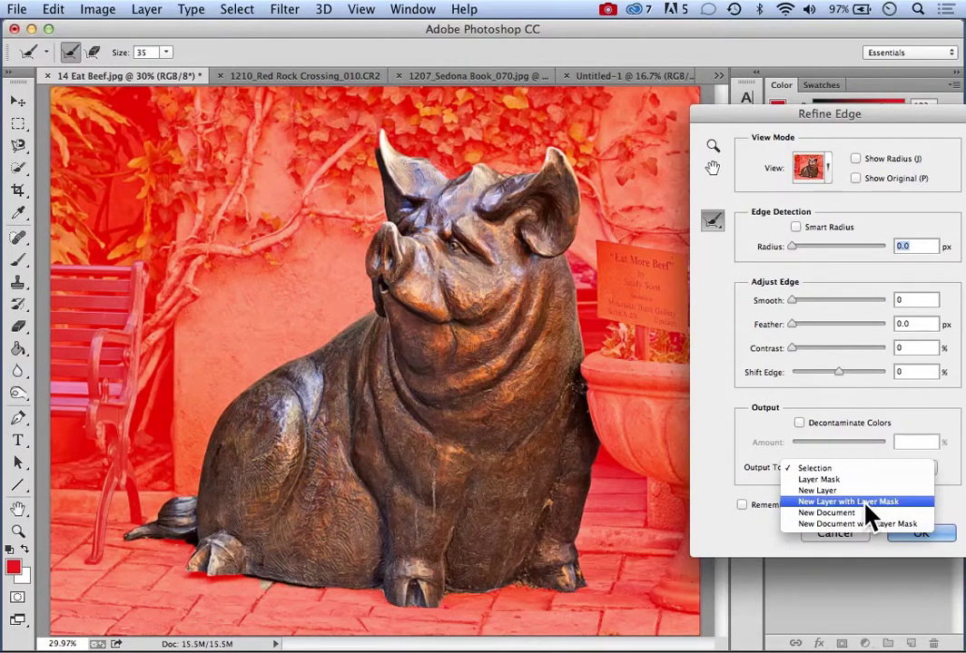
pyautogui.click(908, 534)
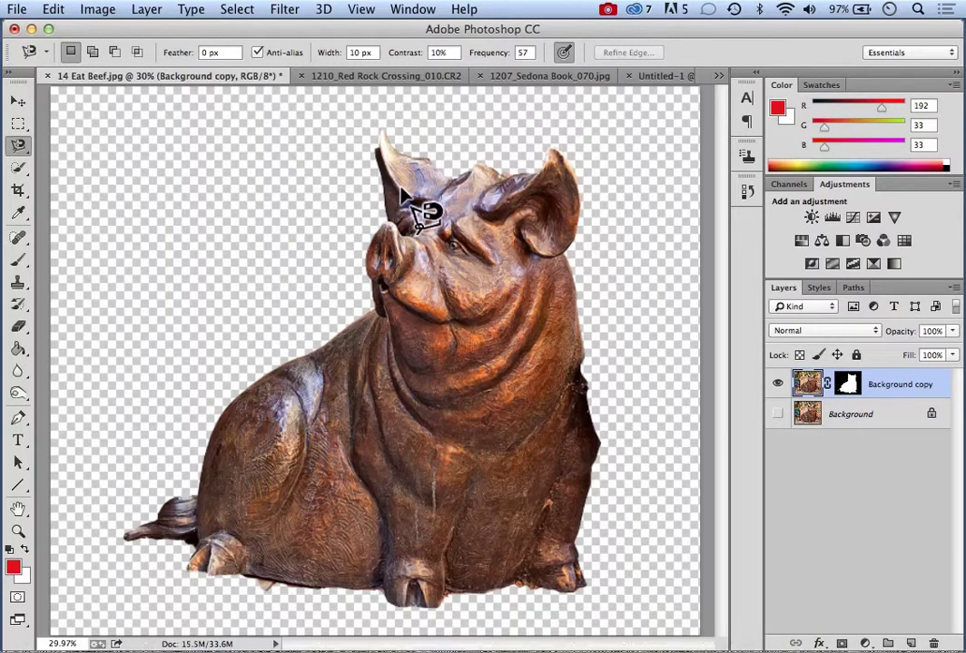
# Choose the Quick Selection tool and close 14 Eat Beef.jpg without saving its changes.
pyautogui.click(25, 169)
pyautogui.moveTo(27, 168)
pyautogui.mouseDown()
pyautogui.moveTo(112, 181)
pyautogui.moveTo(122, 168)
pyautogui.mouseUp()
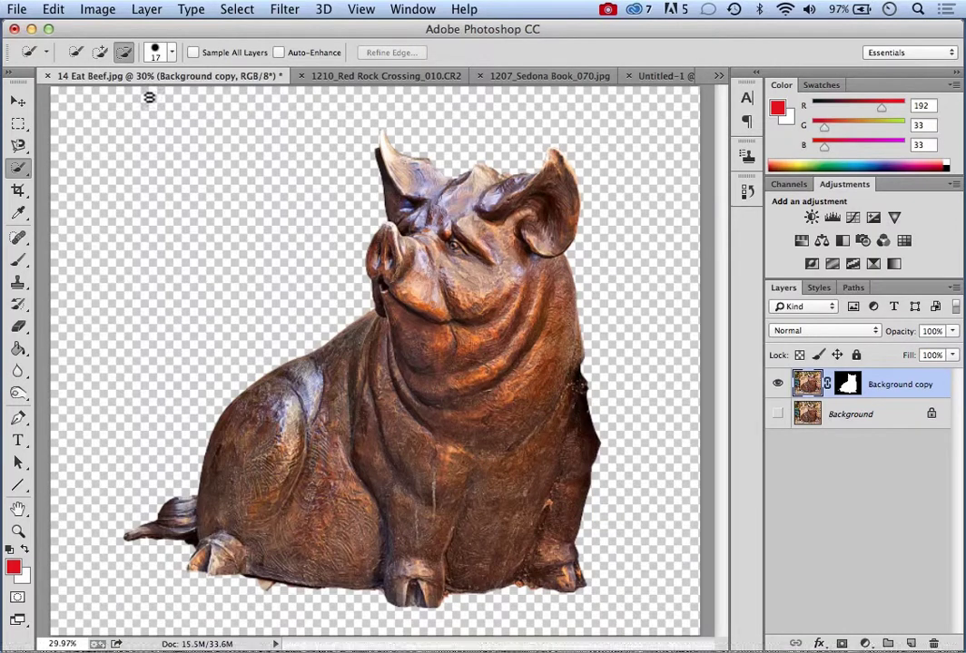
pyautogui.click(47, 75)
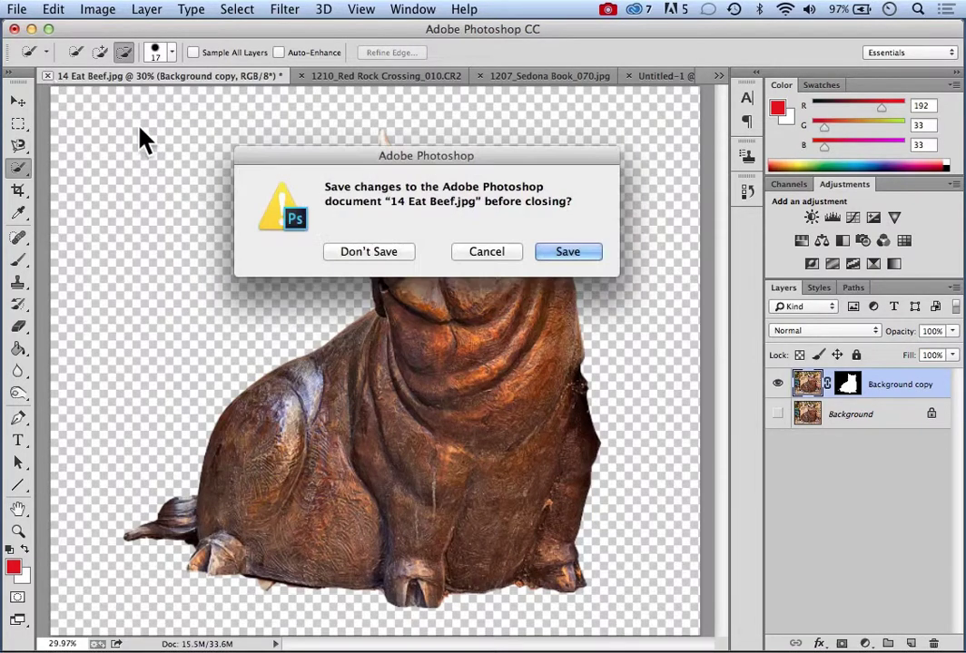
pyautogui.click(345, 256)
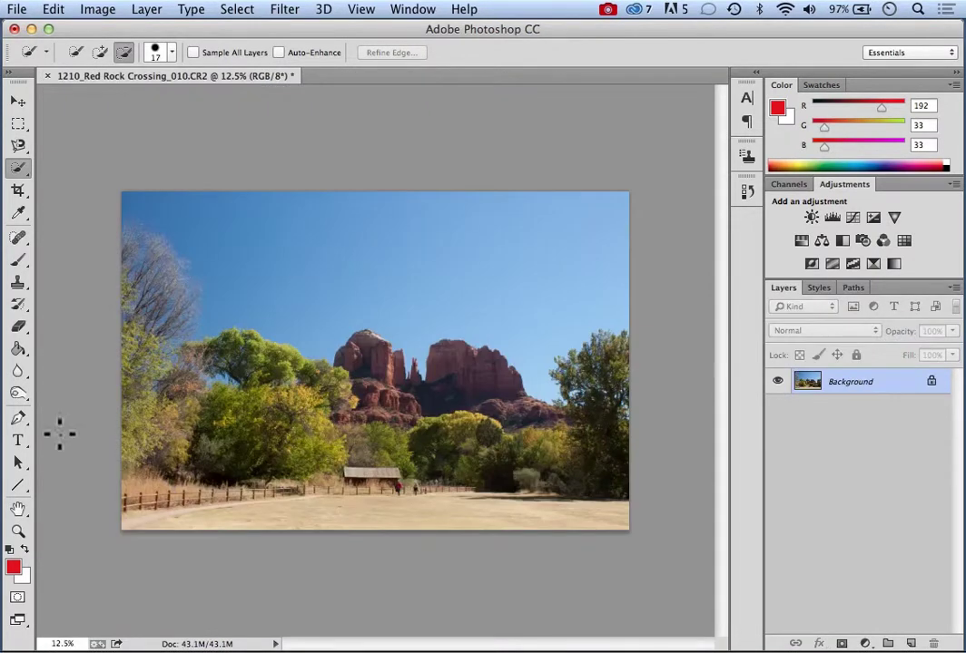
# Select the entire sky in 1210_Red Rock Crossing_010.CR2 with the Quick Selection tool.
pyautogui.click(18, 532)
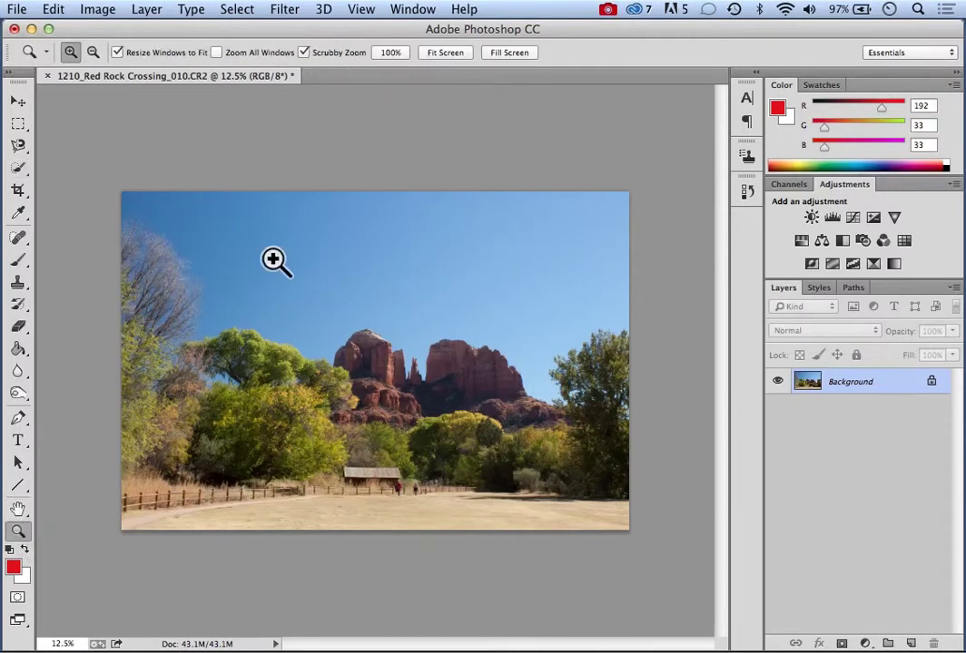
pyautogui.click(451, 57)
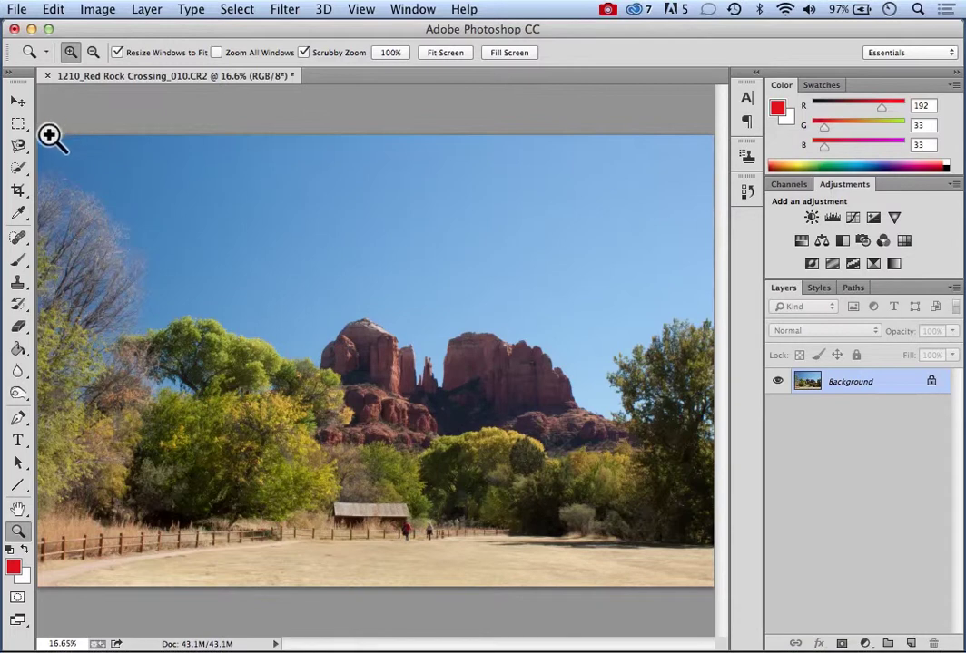
pyautogui.moveTo(24, 178); pyautogui.dragTo(98, 168)
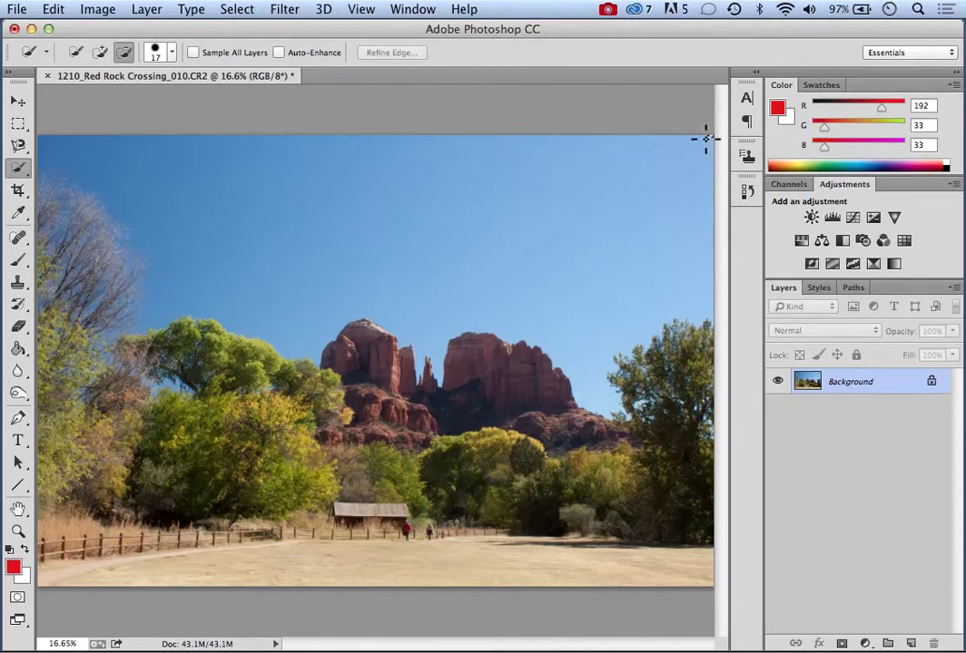
pyautogui.moveTo(535, 130)
pyautogui.mouseDown()
pyautogui.moveTo(479, 120)
pyautogui.moveTo(426, 136)
pyautogui.moveTo(367, 116)
pyautogui.moveTo(314, 127)
pyautogui.mouseUp()
pyautogui.moveTo(93, 268); pyautogui.dragTo(145, 223)
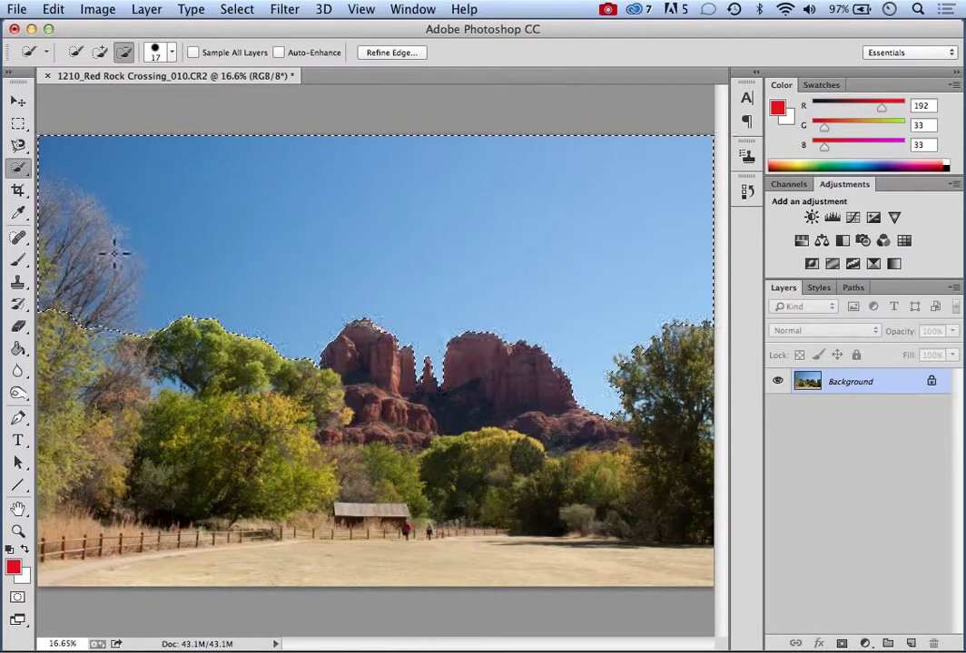
# Subtract the bare tree from the sky selection with the Quick Selection tool.
pyautogui.click(123, 55)
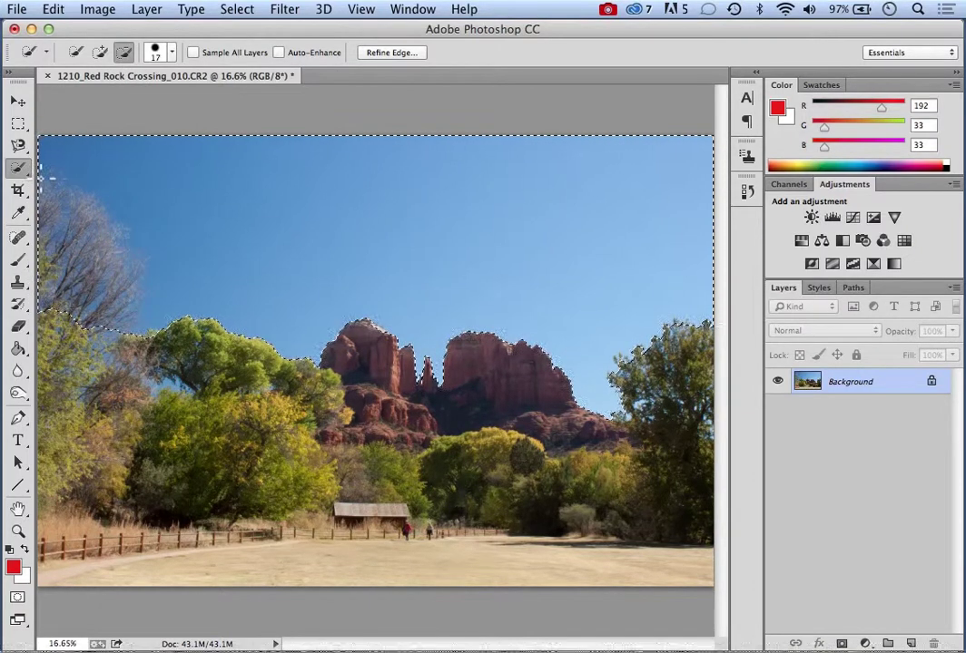
pyautogui.moveTo(50, 168)
pyautogui.mouseDown()
pyautogui.moveTo(59, 159)
pyautogui.moveTo(118, 245)
pyautogui.moveTo(138, 314)
pyautogui.moveTo(151, 267)
pyautogui.moveTo(134, 272)
pyautogui.mouseUp()
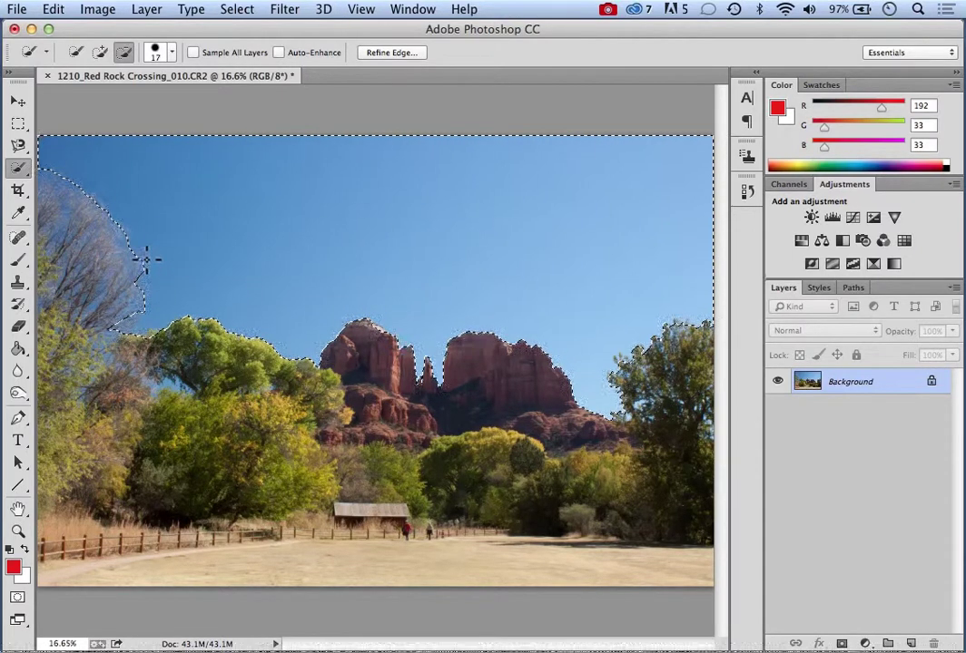
pyautogui.moveTo(145, 269); pyautogui.dragTo(145, 263)
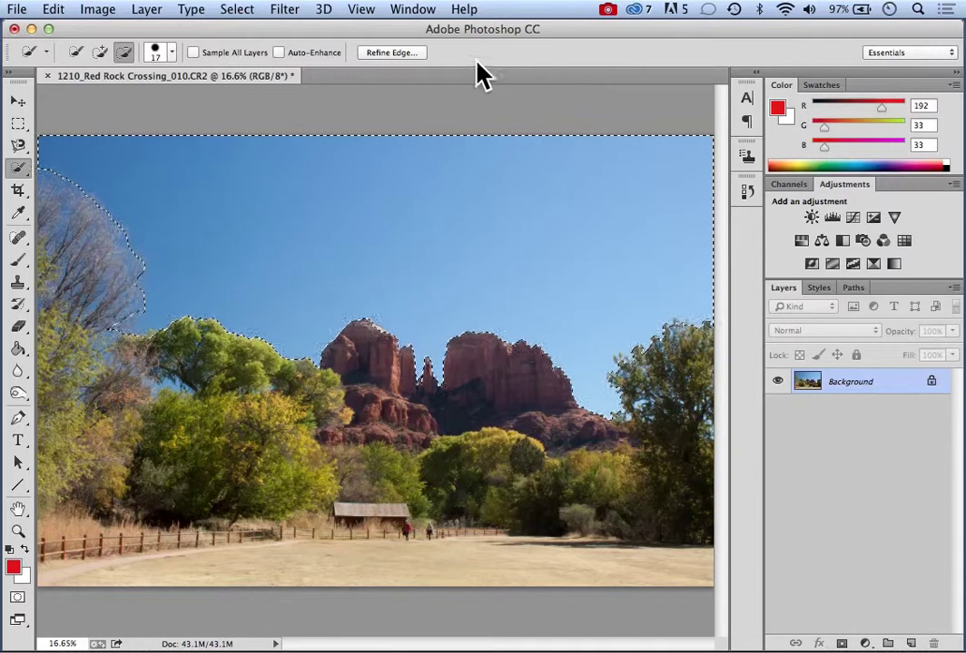
# Open Refine Edge on the sky selection and set the refinement brush size to 60.
pyautogui.click(405, 52)
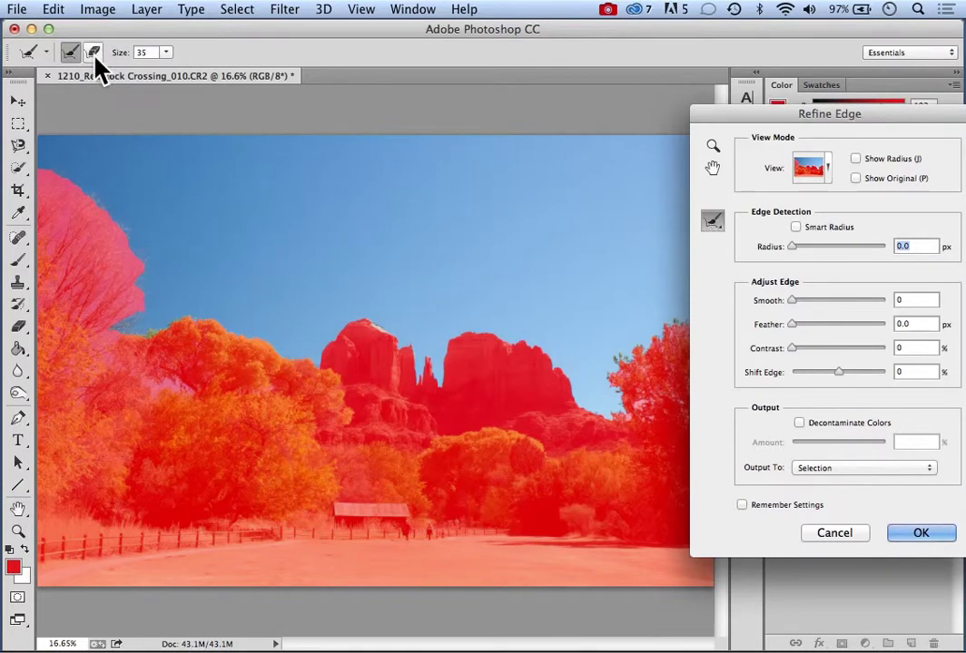
pyautogui.click(166, 52)
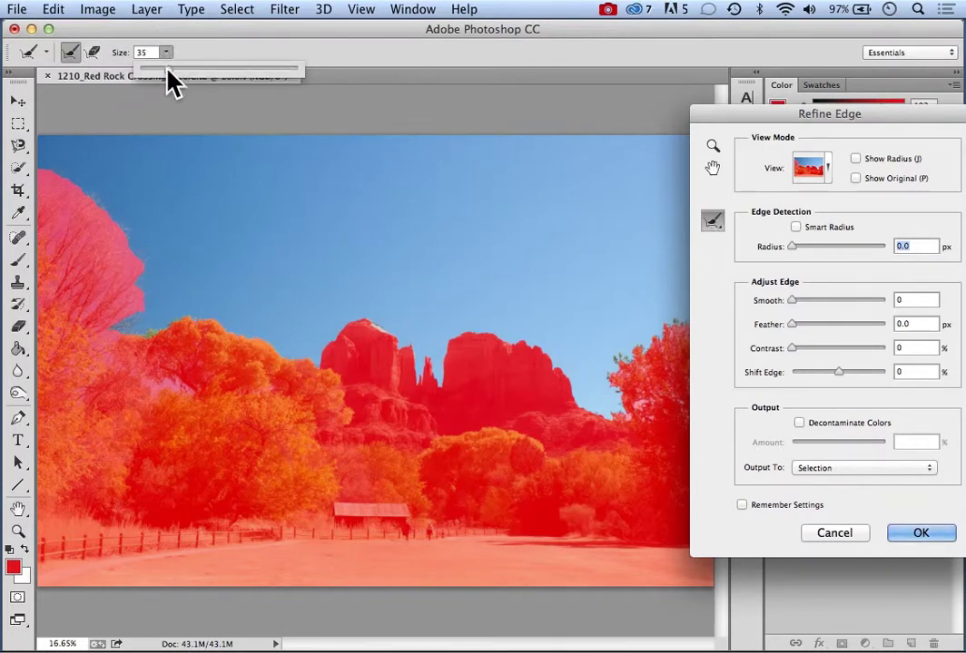
pyautogui.click(187, 76)
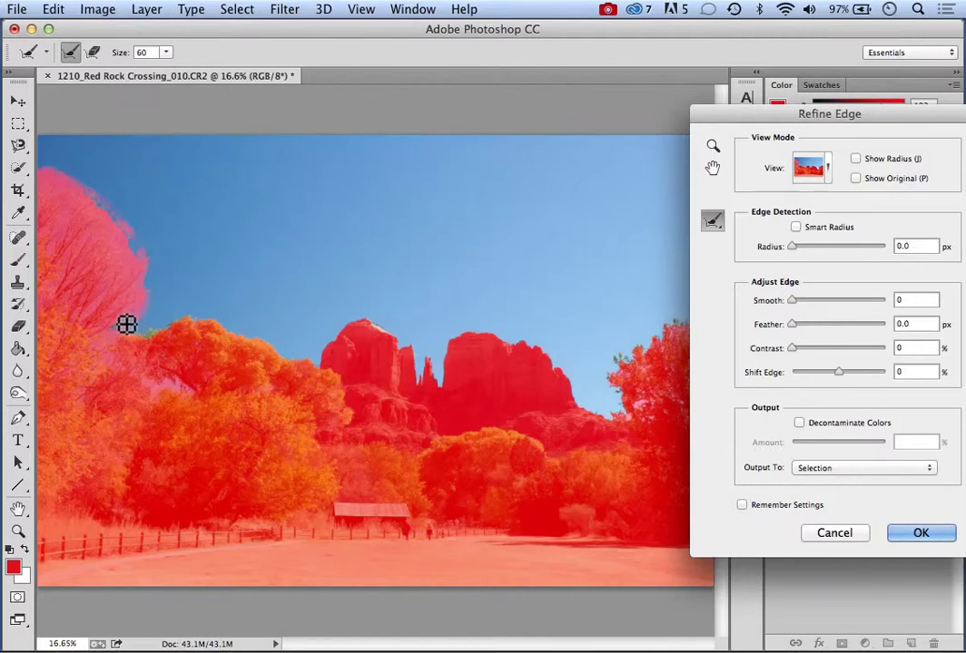
# Refine the sky selection's edge along the green treetops on both sides and output the result as a layer mask.
pyautogui.moveTo(173, 317); pyautogui.dragTo(247, 313)
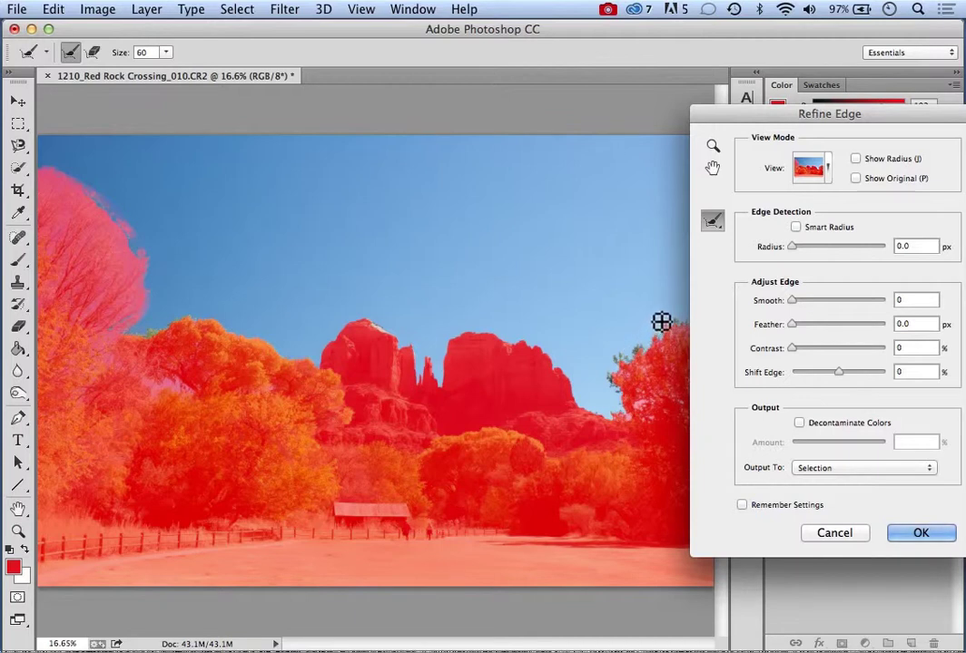
pyautogui.moveTo(672, 319); pyautogui.dragTo(560, 202)
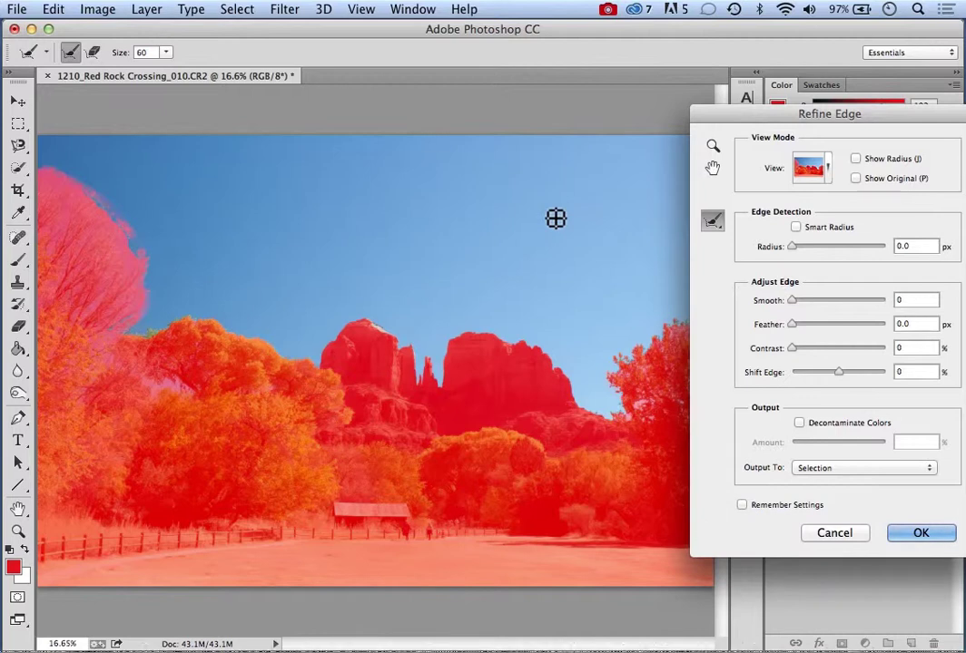
pyautogui.moveTo(938, 556); pyautogui.dragTo(738, 537)
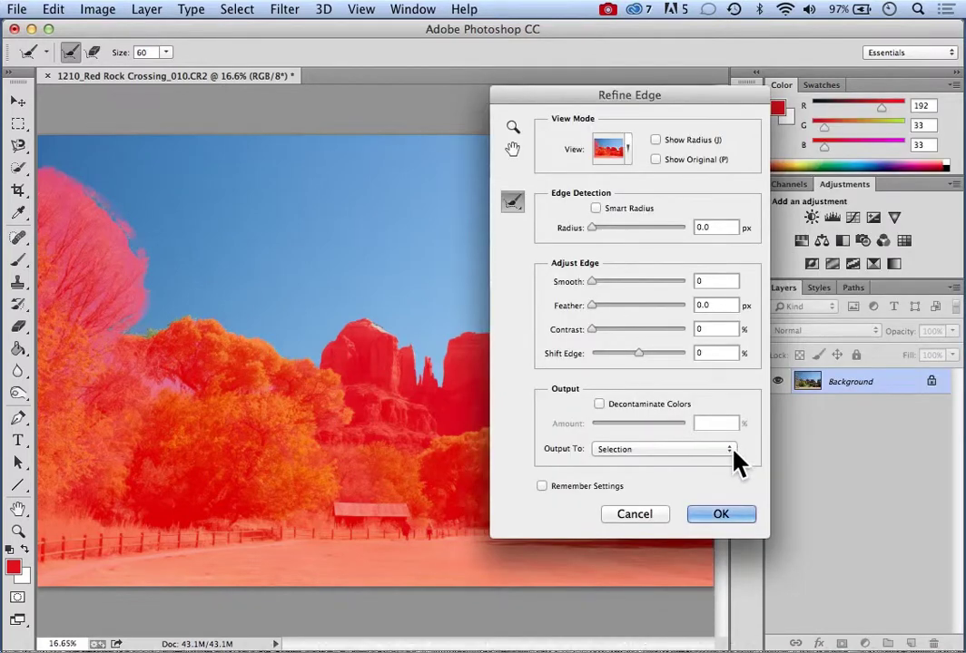
pyautogui.click(734, 451)
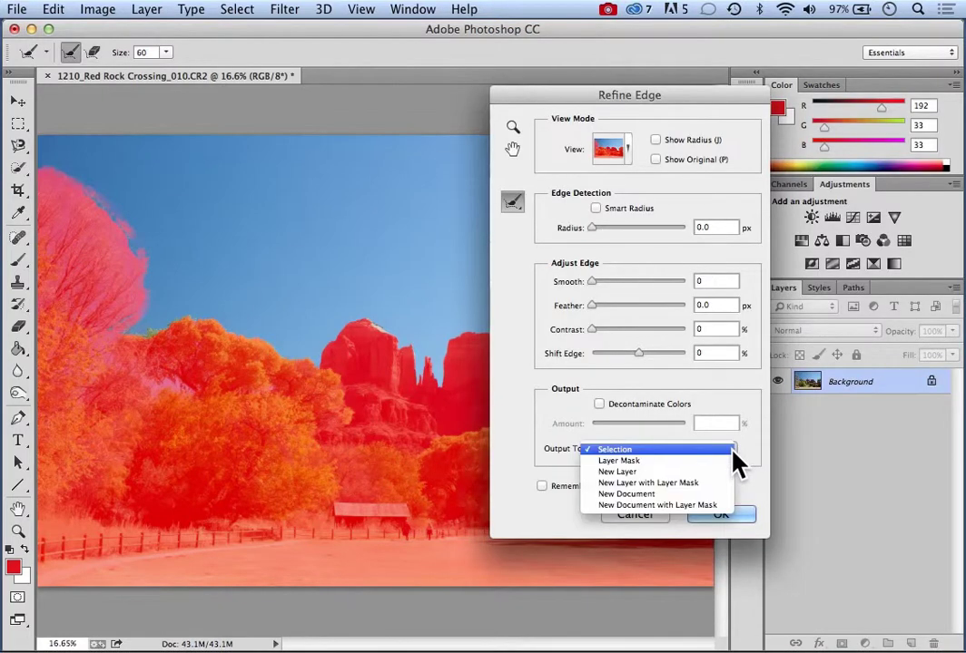
pyautogui.click(648, 461)
pyautogui.click(711, 517)
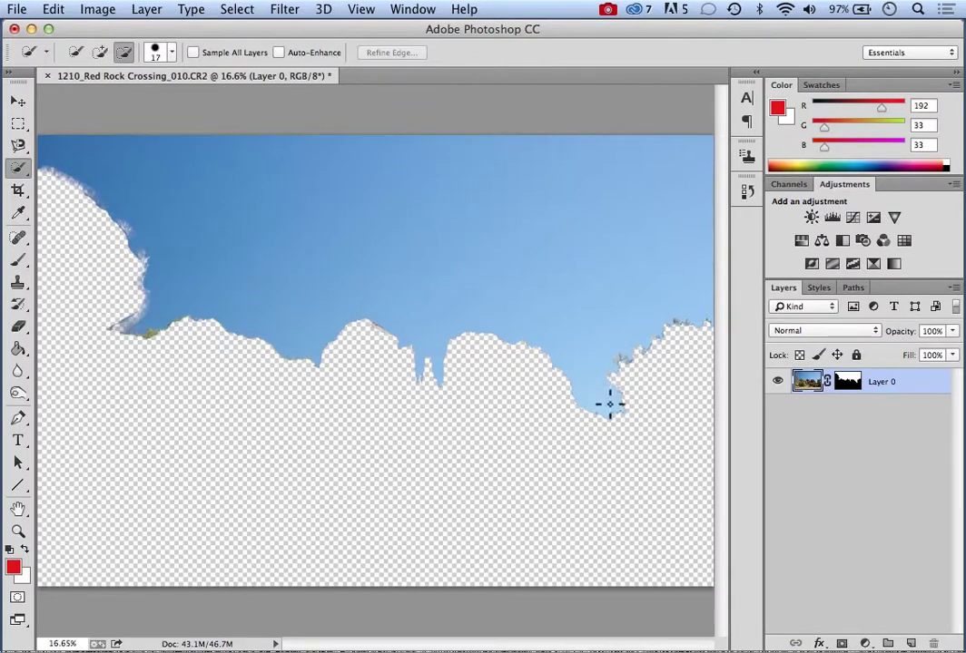
# Invert Layer 0's layer mask so the landscape shows instead of the sky, and close the mask properties.
pyautogui.click(847, 382)
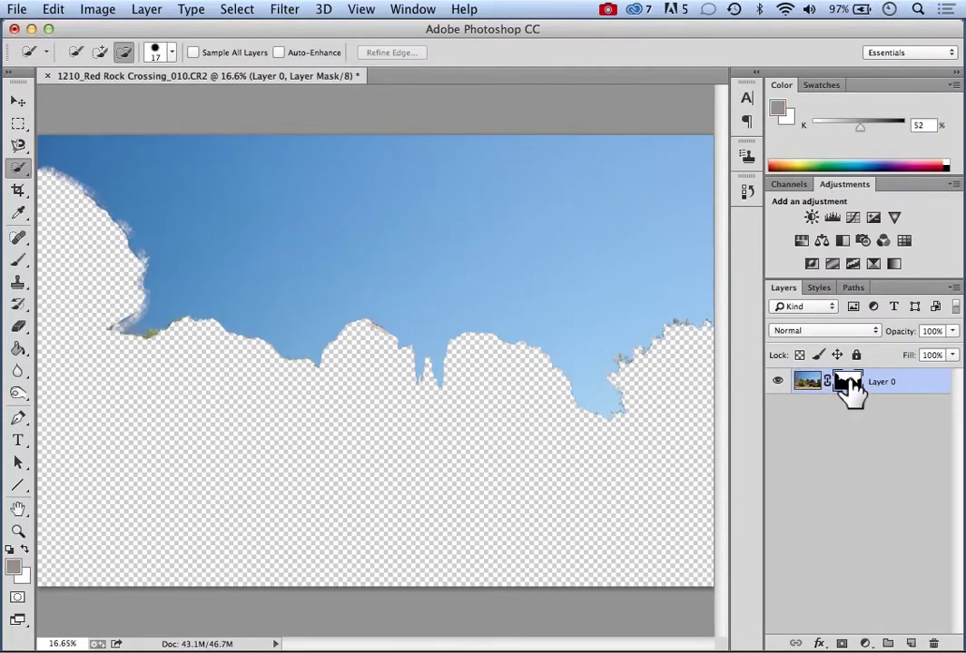
pyautogui.doubleClick(848, 384)
pyautogui.moveTo(705, 542); pyautogui.dragTo(514, 529)
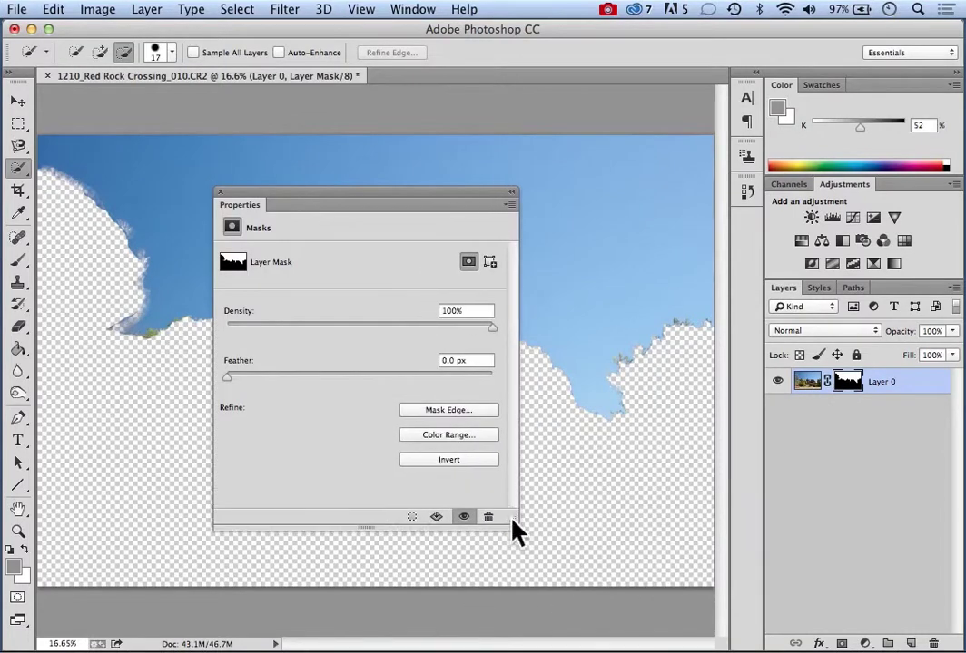
pyautogui.click(460, 460)
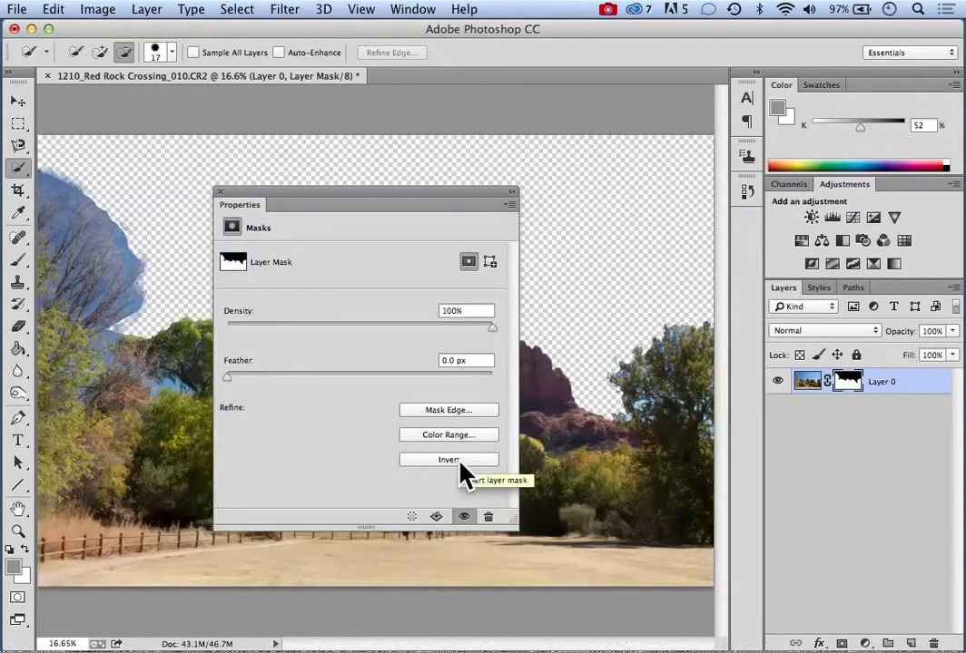
pyautogui.click(221, 192)
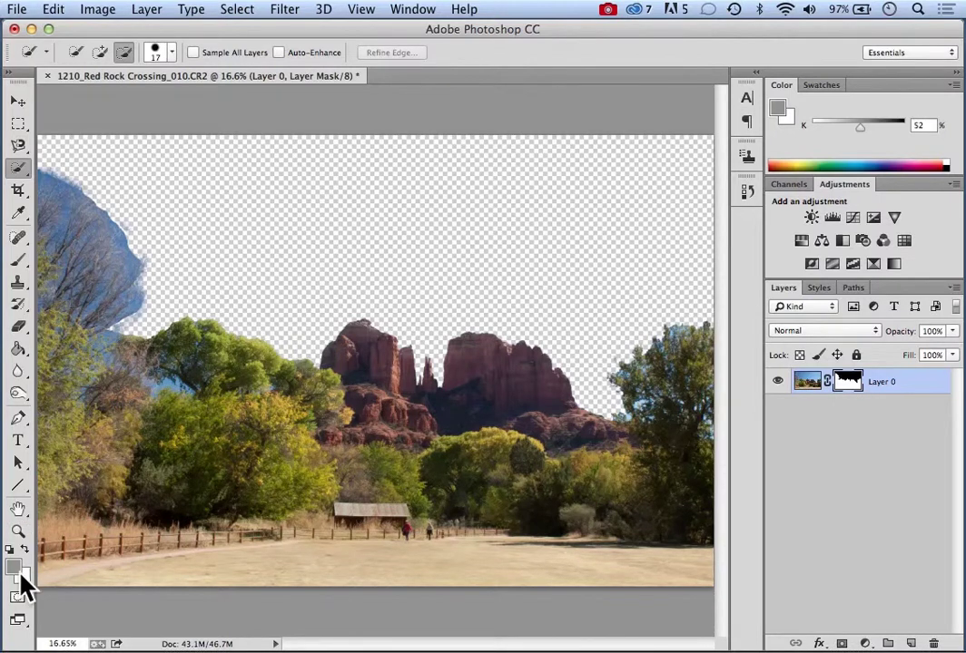
# Choose the Magic Wand tool for the sky gaps between the trees, with Contiguous off and a tolerance of 70.
pyautogui.click(18, 533)
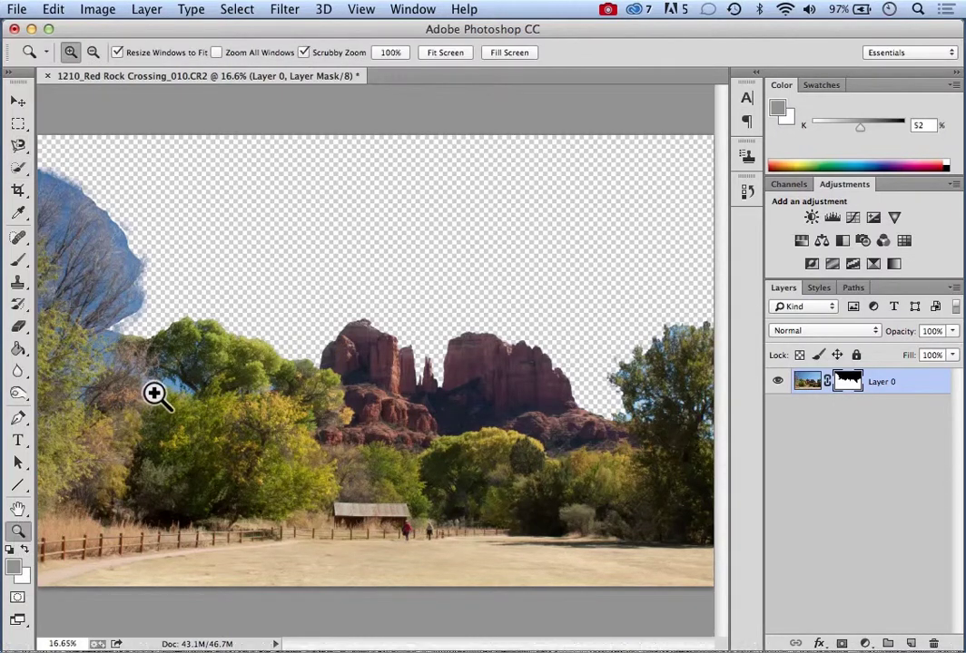
pyautogui.moveTo(170, 382); pyautogui.dragTo(171, 385)
pyautogui.click(169, 385)
pyautogui.click(170, 385)
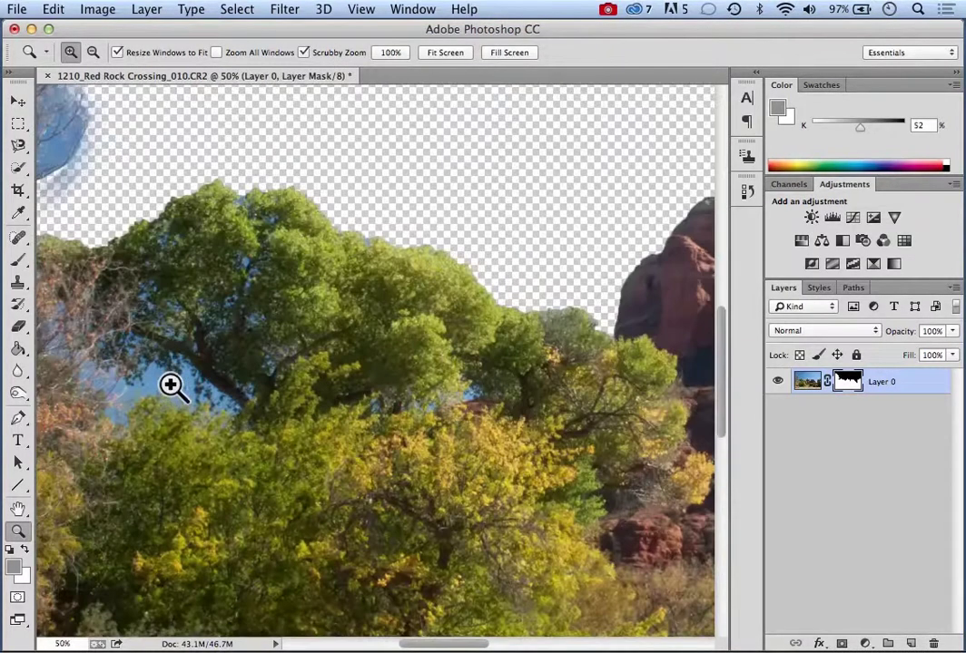
pyautogui.hscroll(-3, 208, 245)
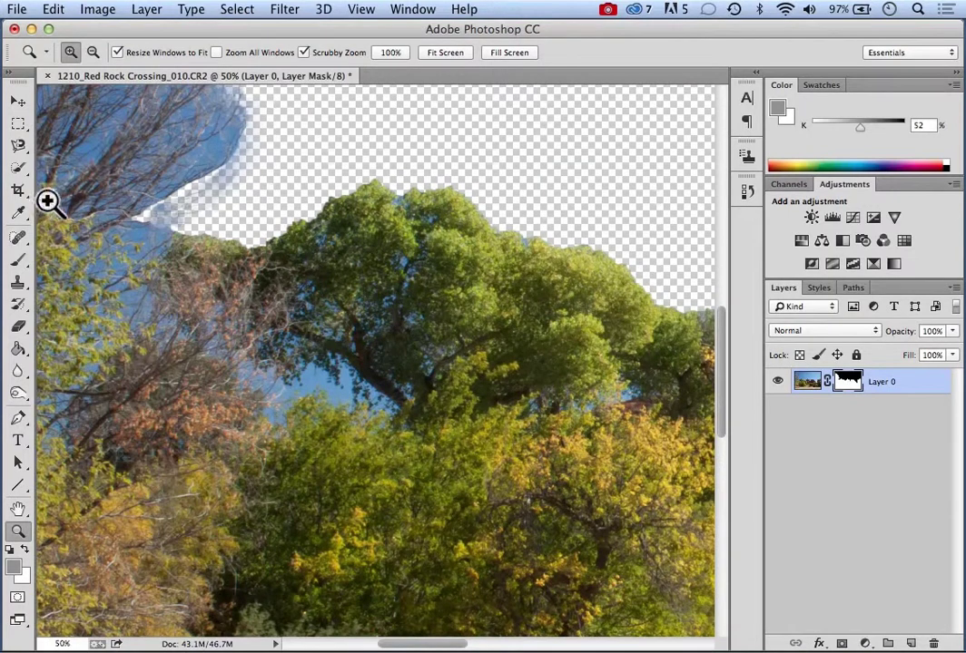
pyautogui.click(18, 168)
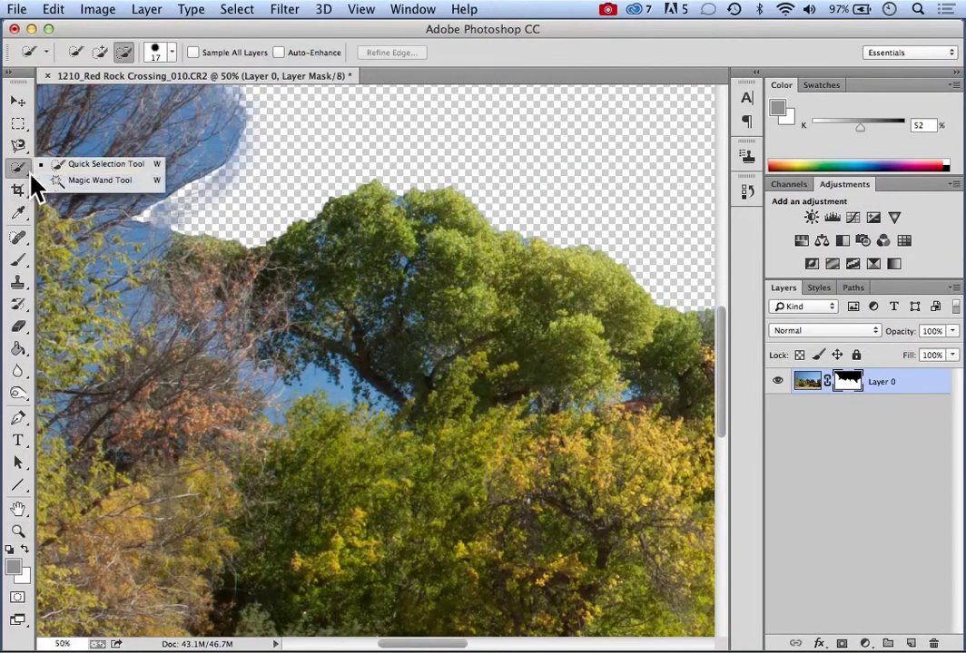
pyautogui.click(91, 181)
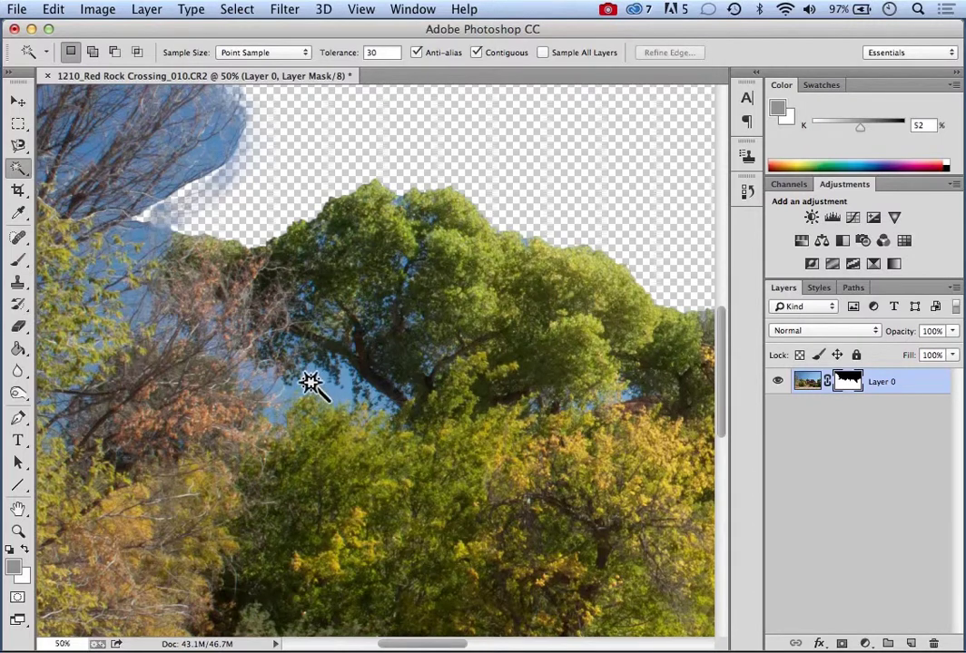
pyautogui.click(477, 52)
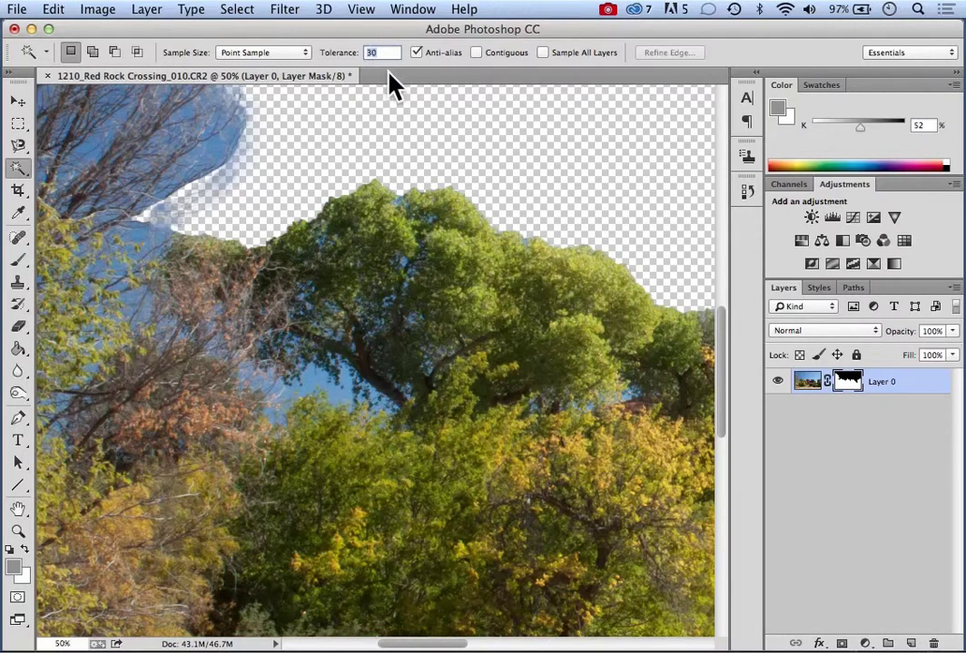
pyautogui.write('70')
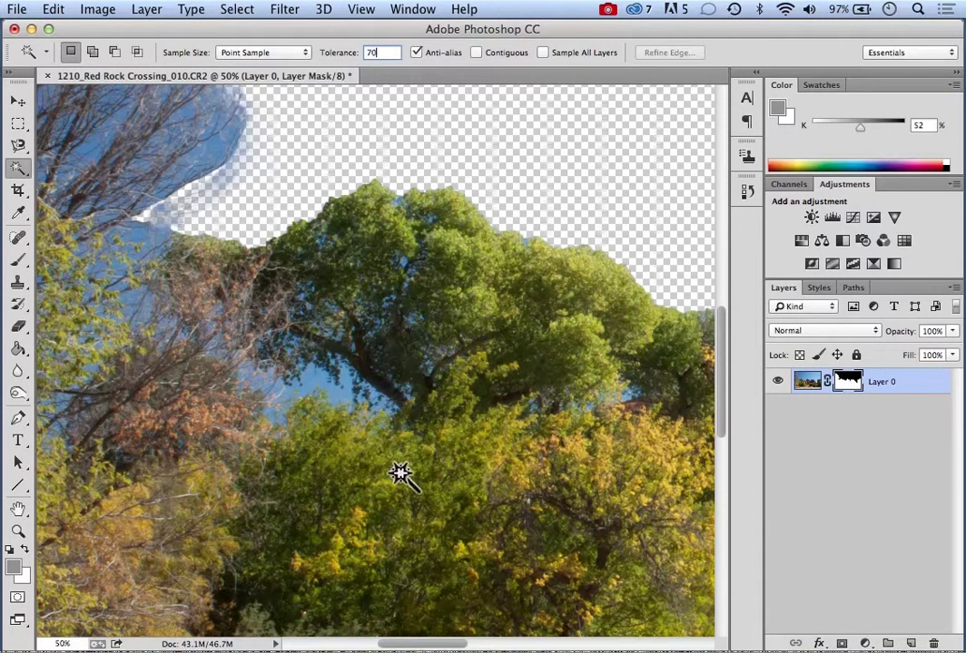
# Make the image of Layer 0, rather than its layer mask, the target for editing.
pyautogui.moveTo(724, 388)
pyautogui.mouseDown()
pyautogui.moveTo(730, 474)
pyautogui.moveTo(723, 478)
pyautogui.moveTo(730, 395)
pyautogui.mouseUp()
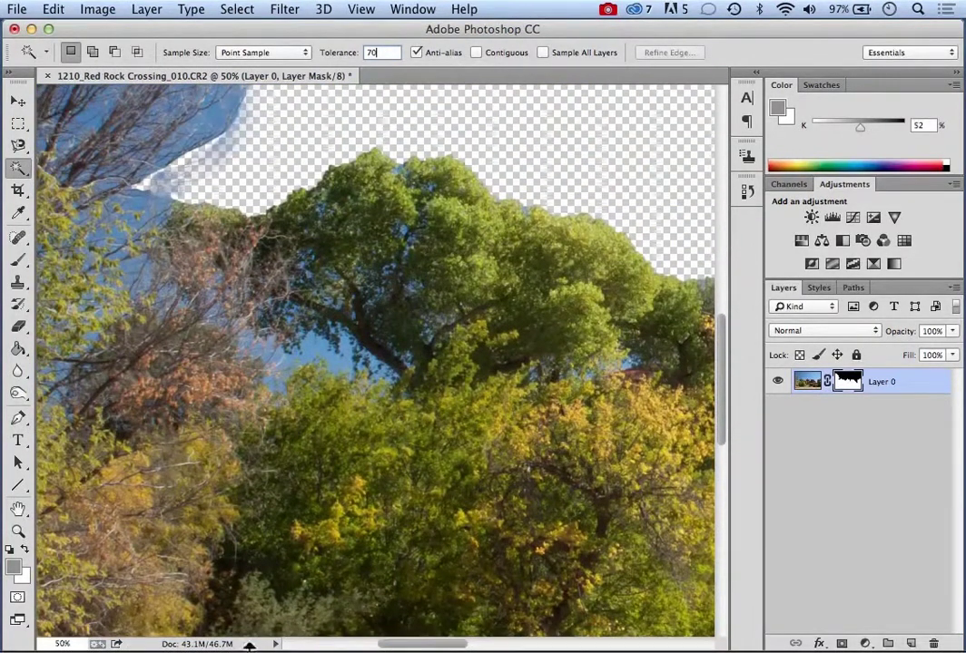
pyautogui.moveTo(446, 645); pyautogui.dragTo(539, 644)
pyautogui.press('z')
pyautogui.press('super+0')
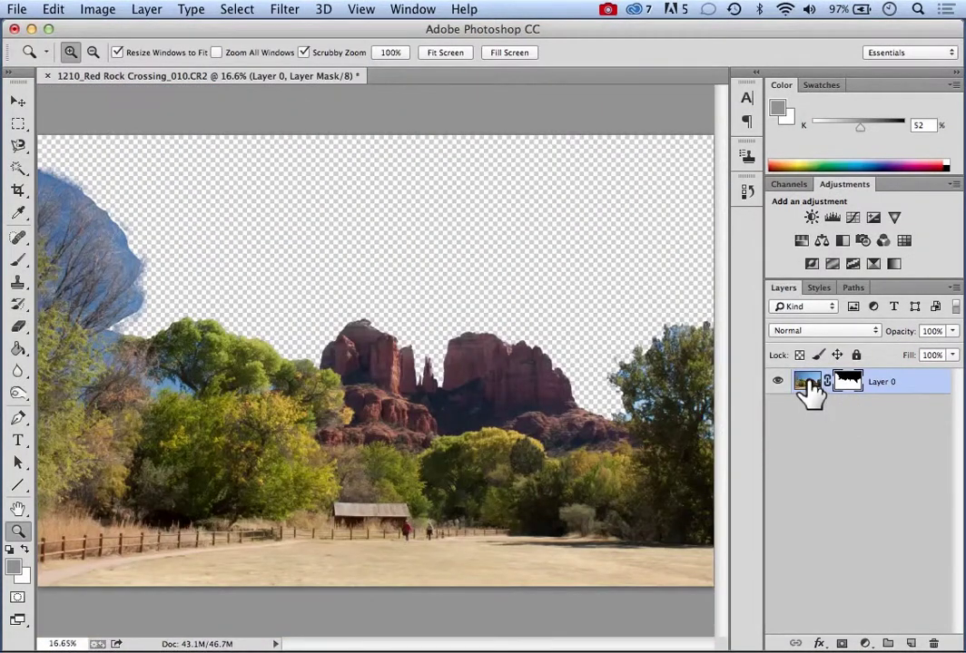
pyautogui.click(806, 383)
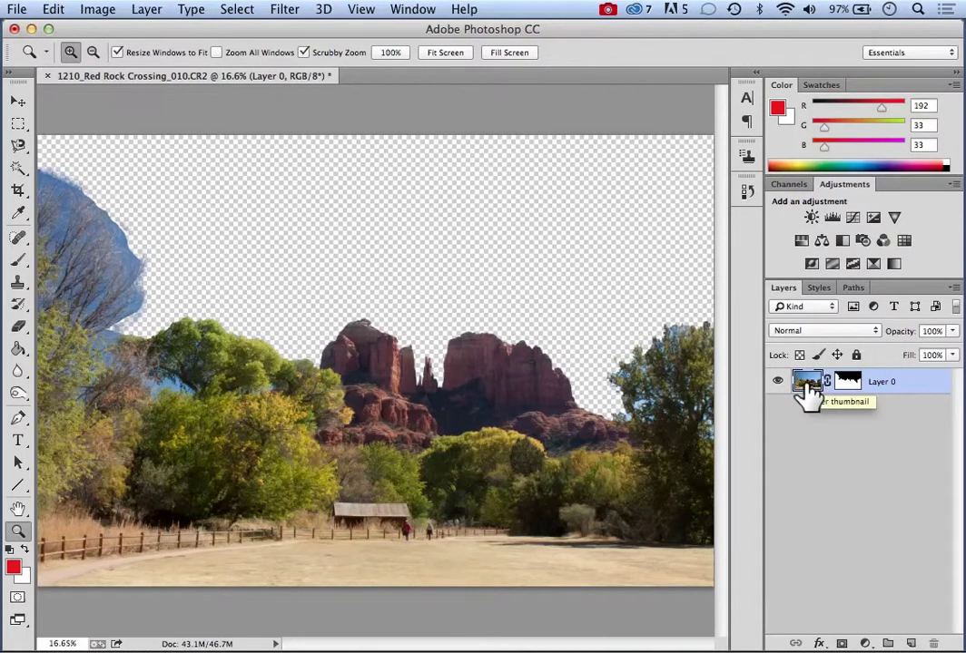
pyautogui.click(854, 387)
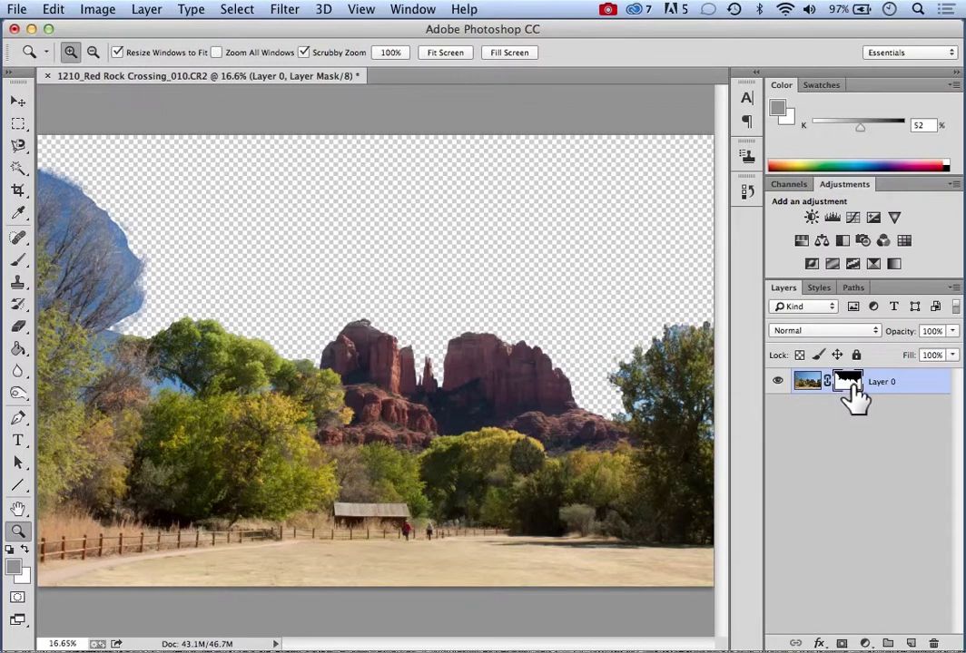
pyautogui.click(807, 386)
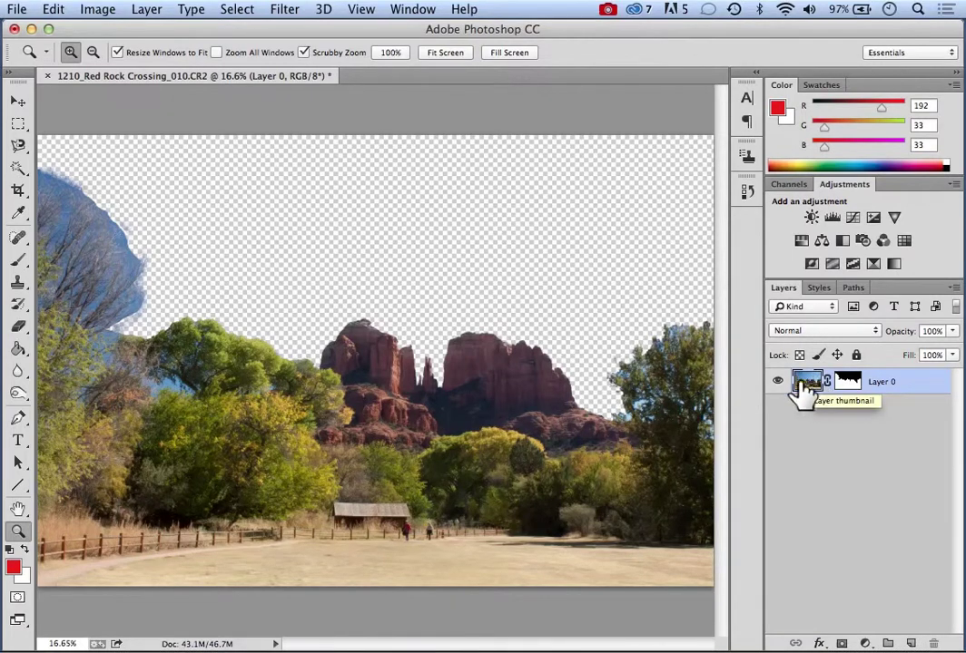
pyautogui.click(810, 379)
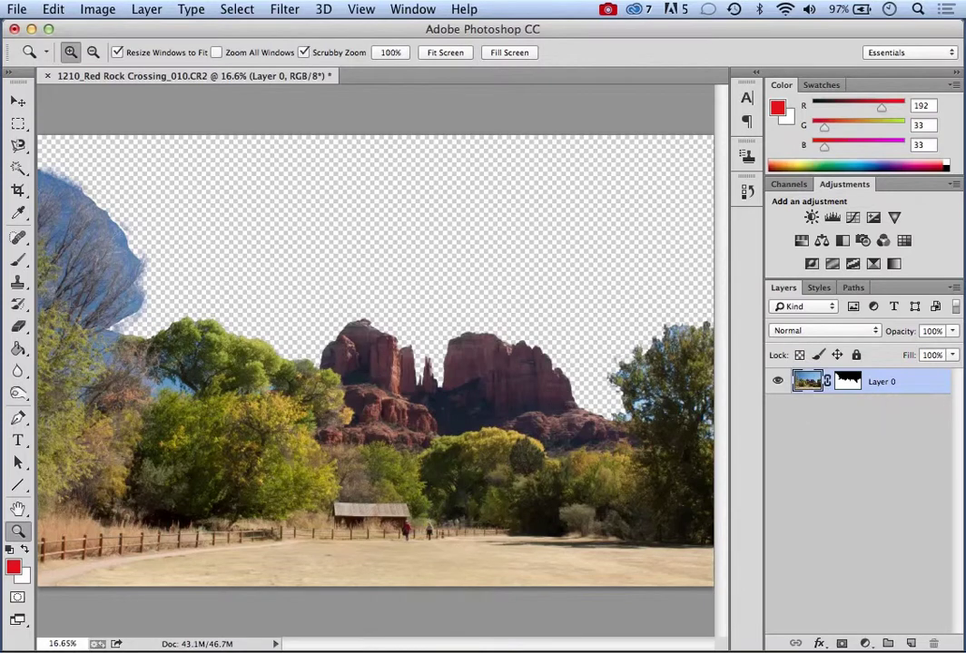
# Select the remaining blue sky showing through the trees with the Magic Wand tool, delete it from Layer 0 and deselect.
pyautogui.click(162, 390)
pyautogui.click(166, 387)
pyautogui.click(166, 387)
pyautogui.click(166, 387)
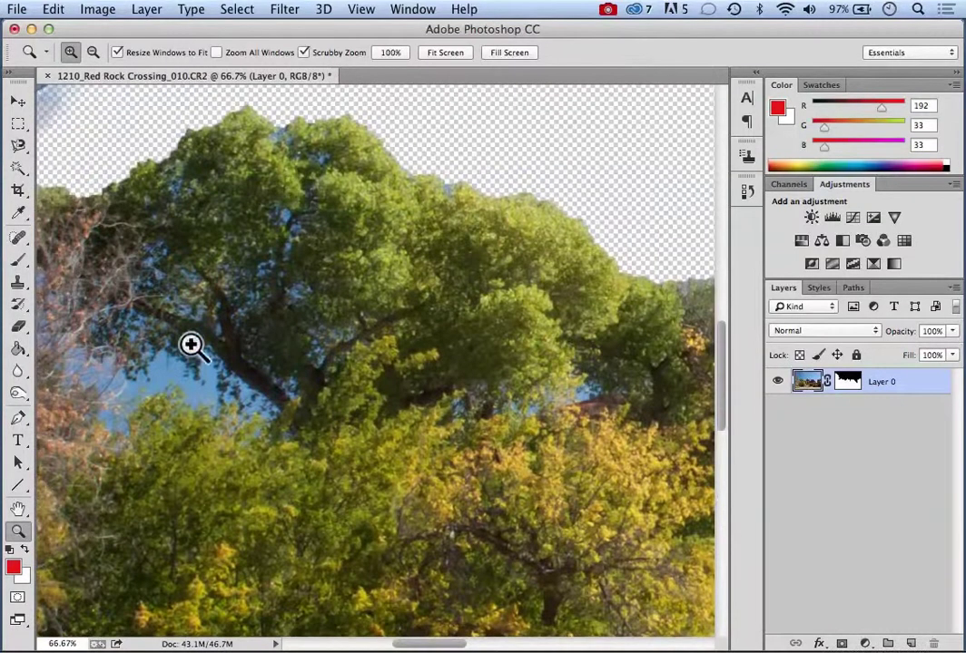
pyautogui.click(18, 169)
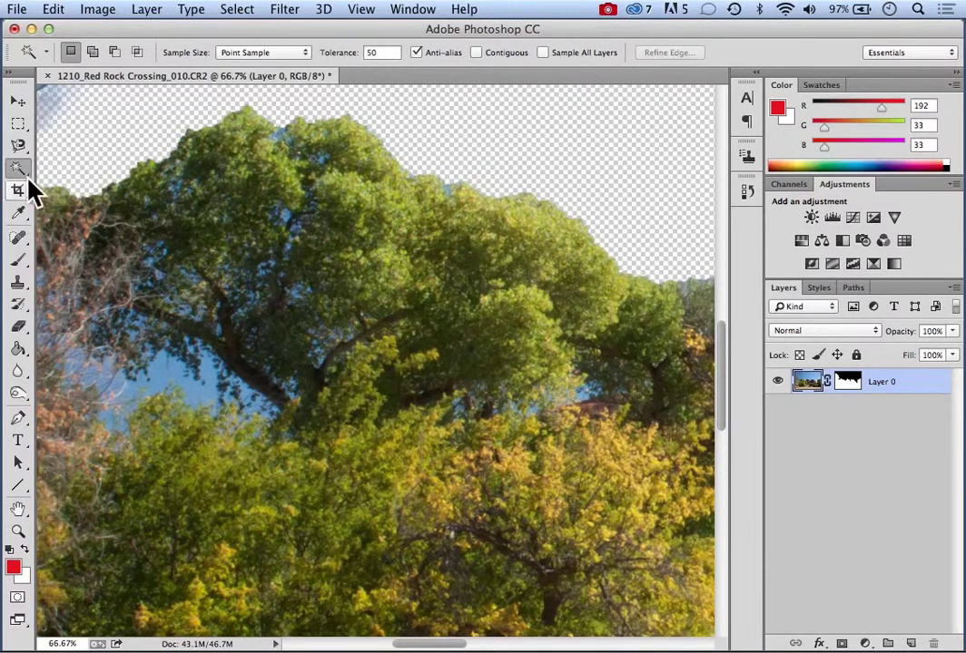
pyautogui.click(16, 534)
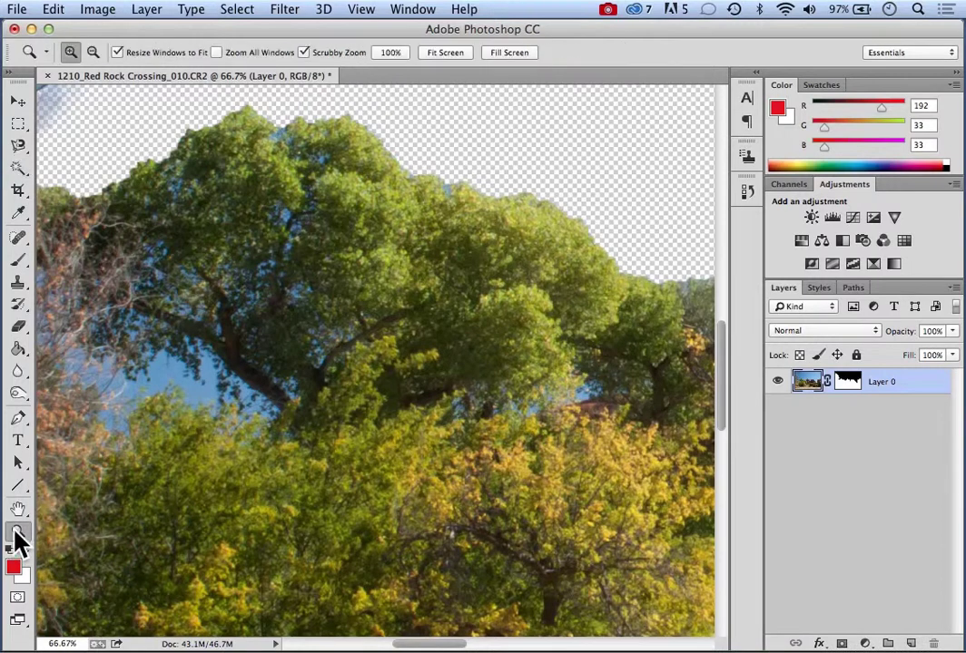
pyautogui.click(161, 388)
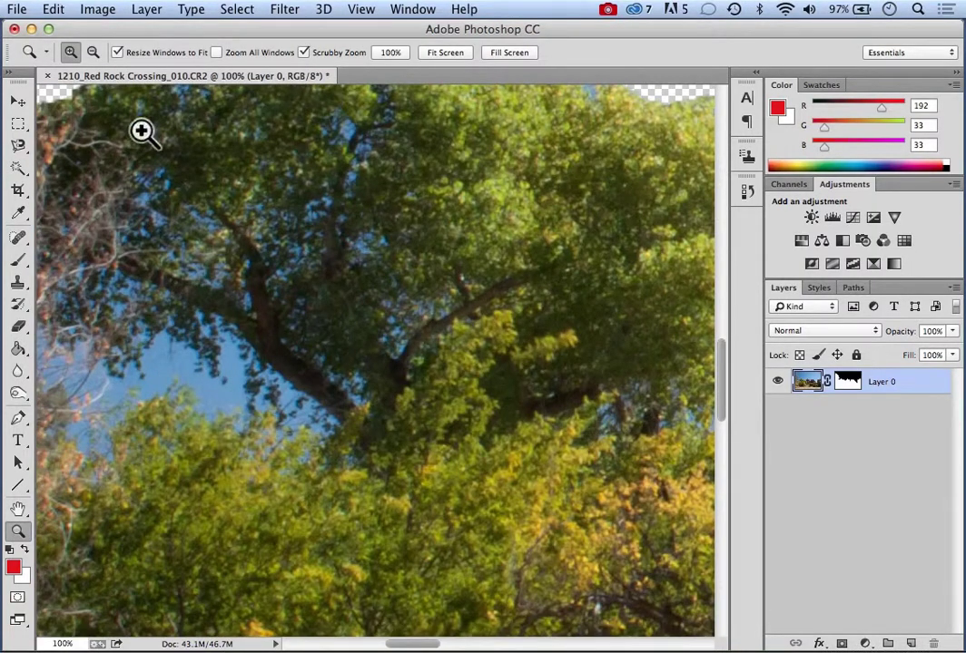
pyautogui.click(18, 171)
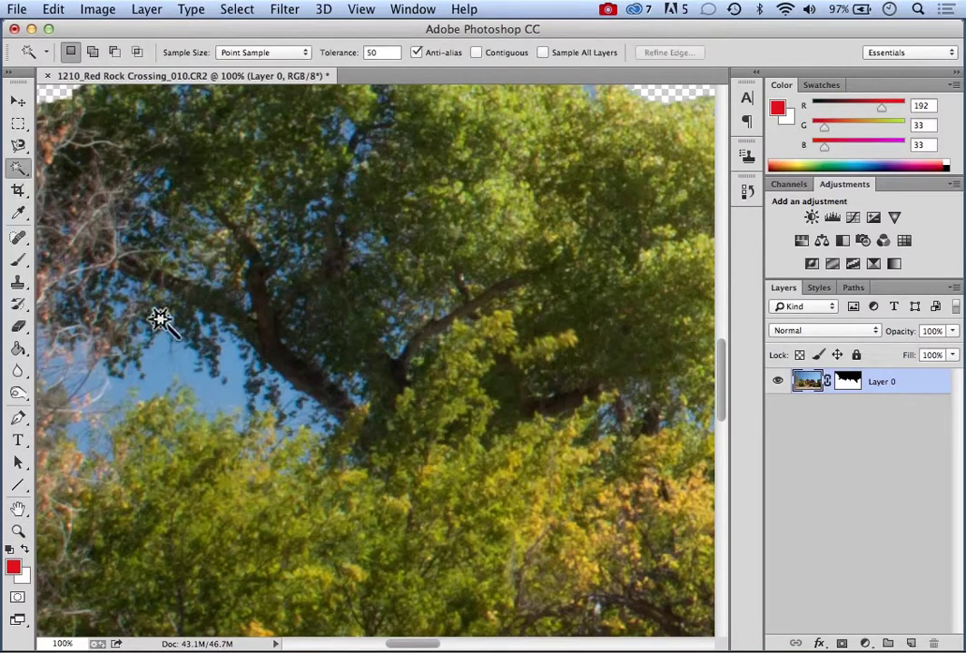
pyautogui.click(240, 395)
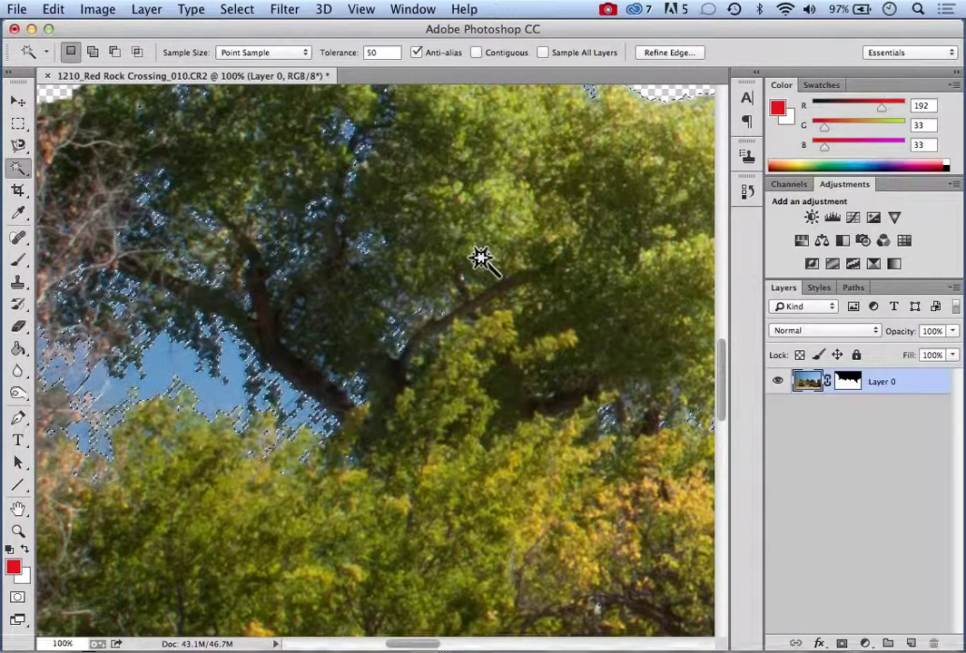
pyautogui.press('Delete')
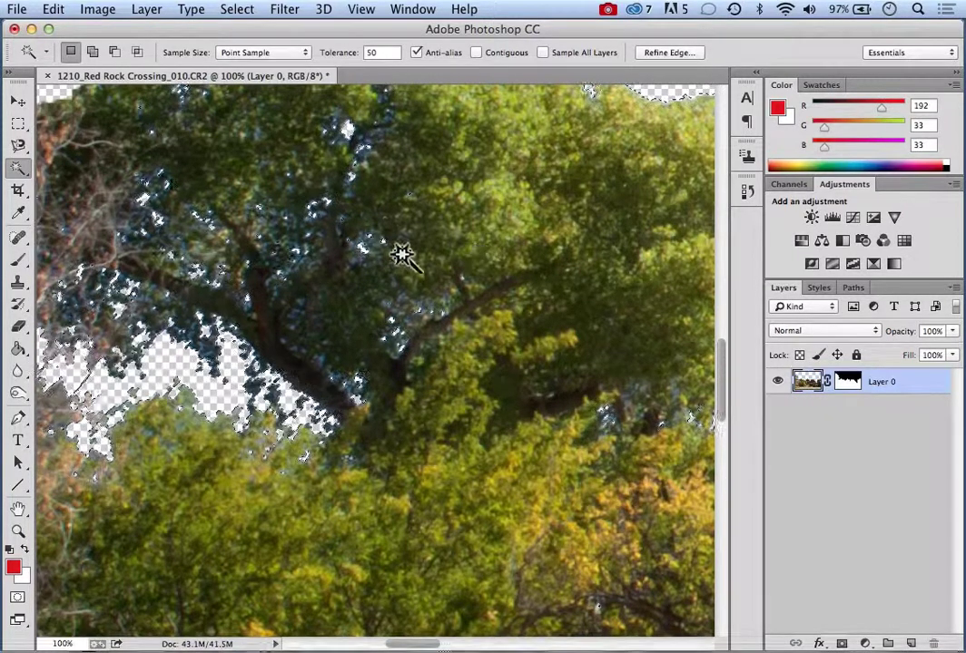
pyautogui.click(238, 11)
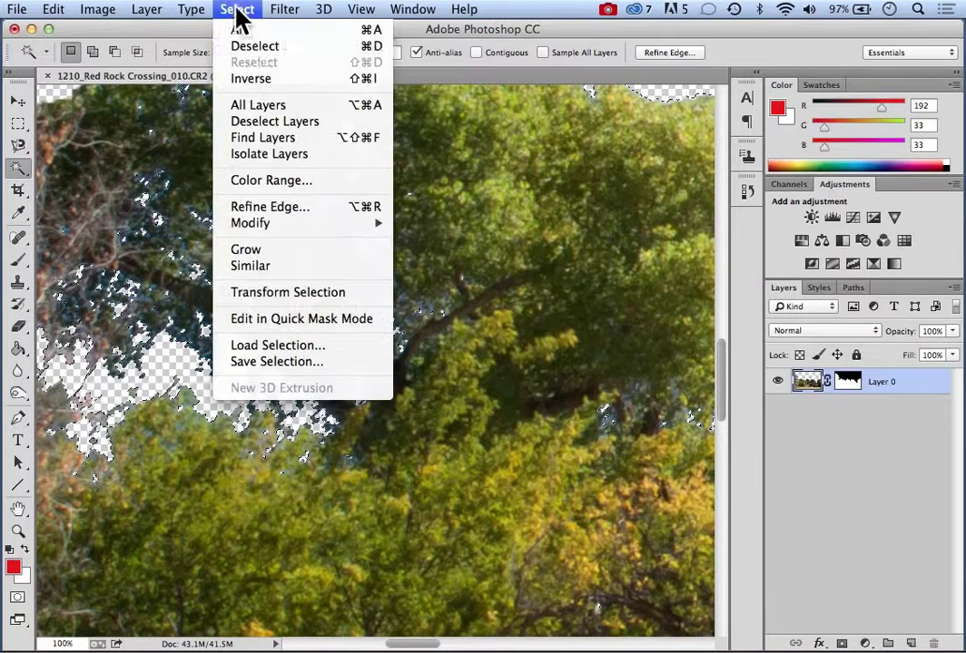
pyautogui.click(255, 47)
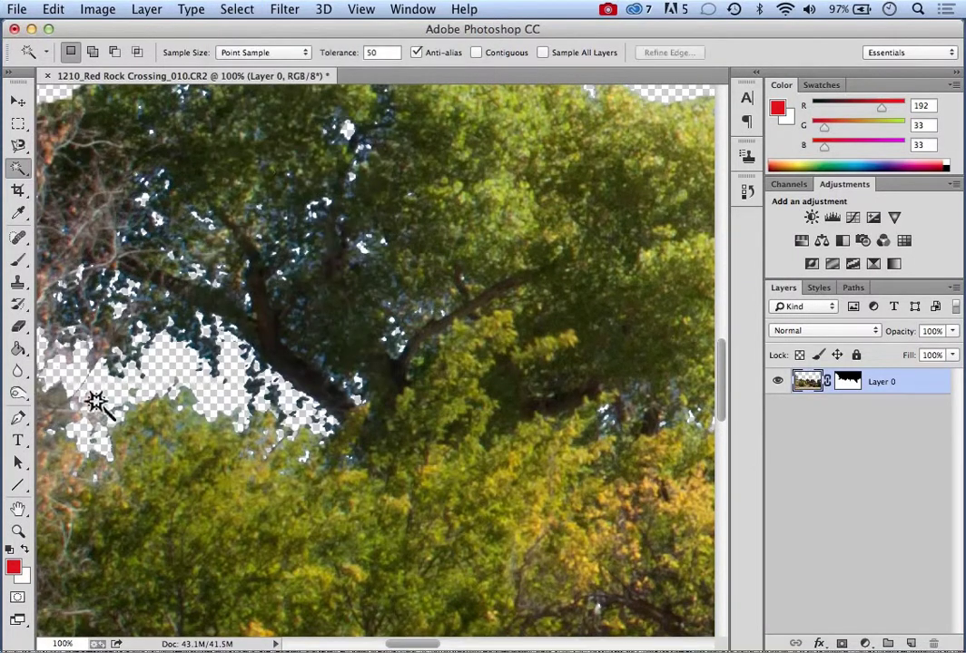
pyautogui.click(18, 531)
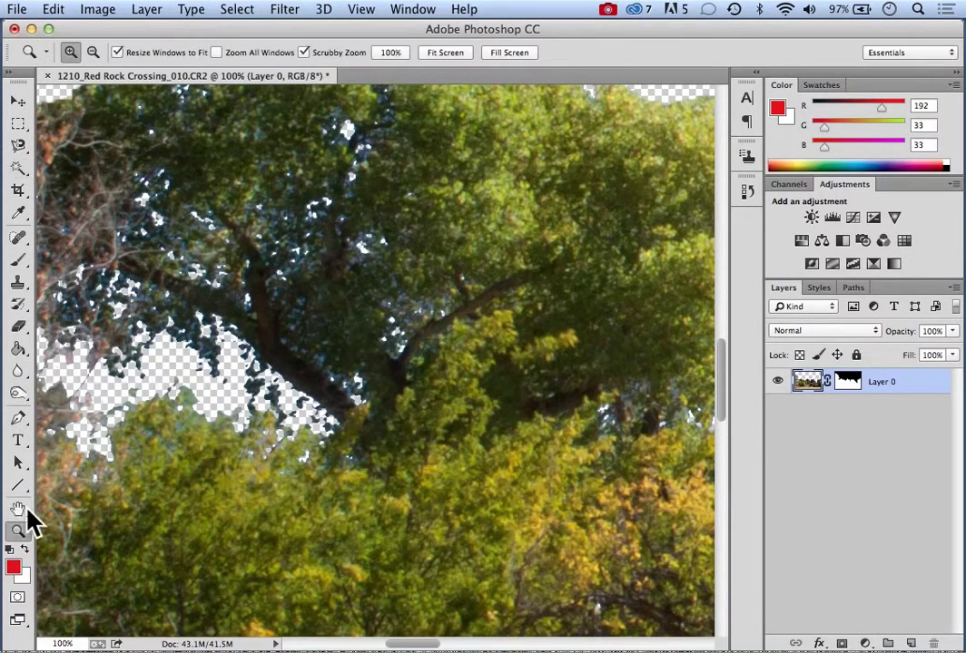
pyautogui.click(445, 51)
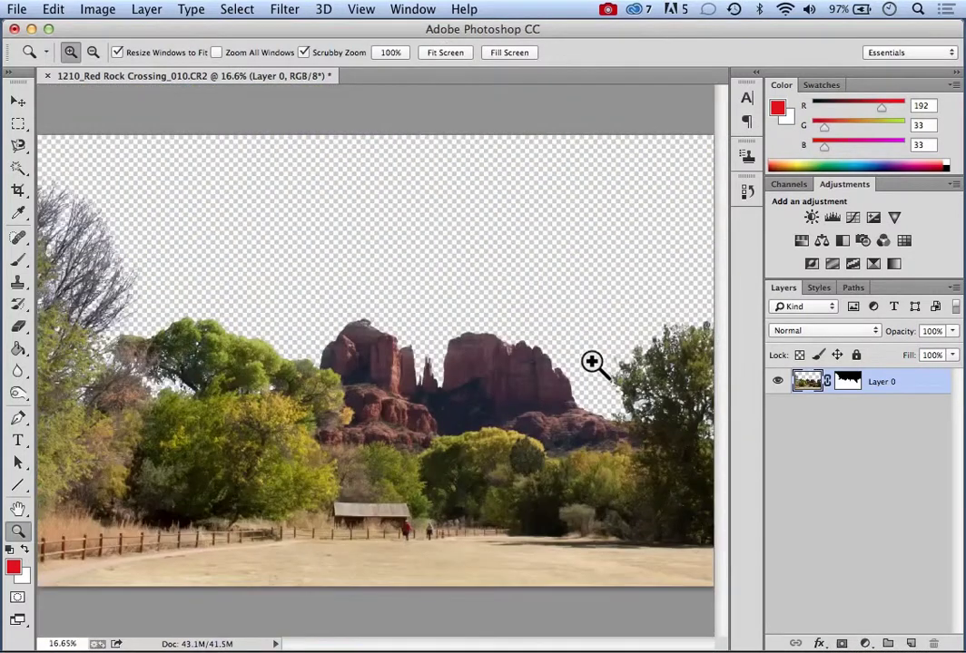